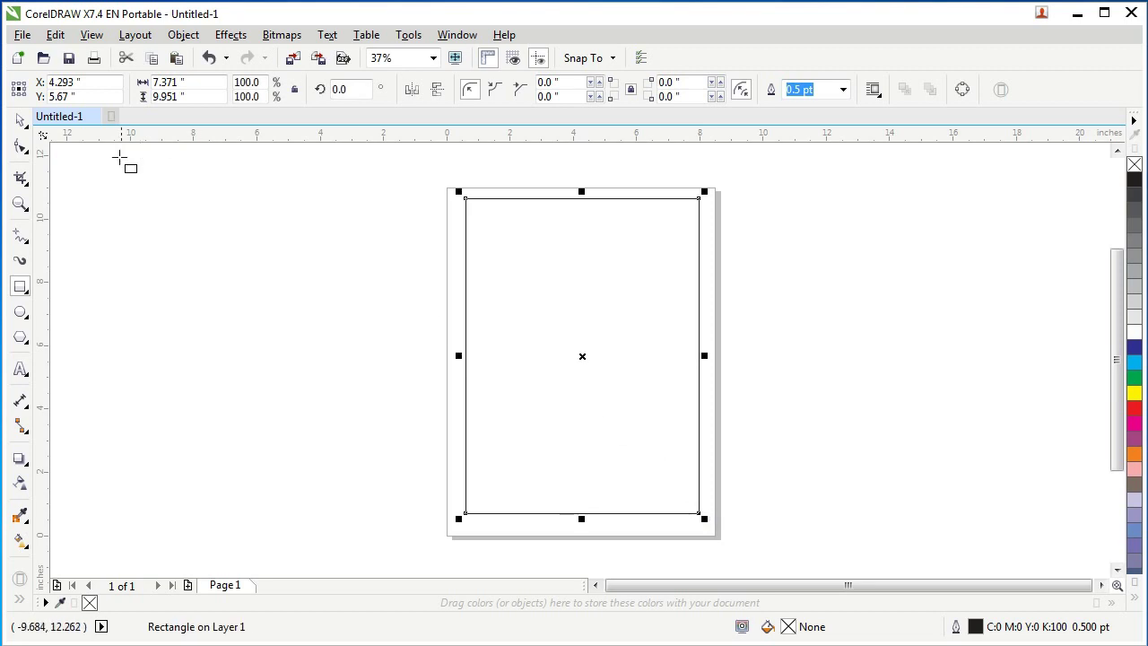
Step: Draw a rectangle about 7.91 in wide across the upper part of the page and shorten it to about 4.42 in high
click(20, 120)
click(187, 221)
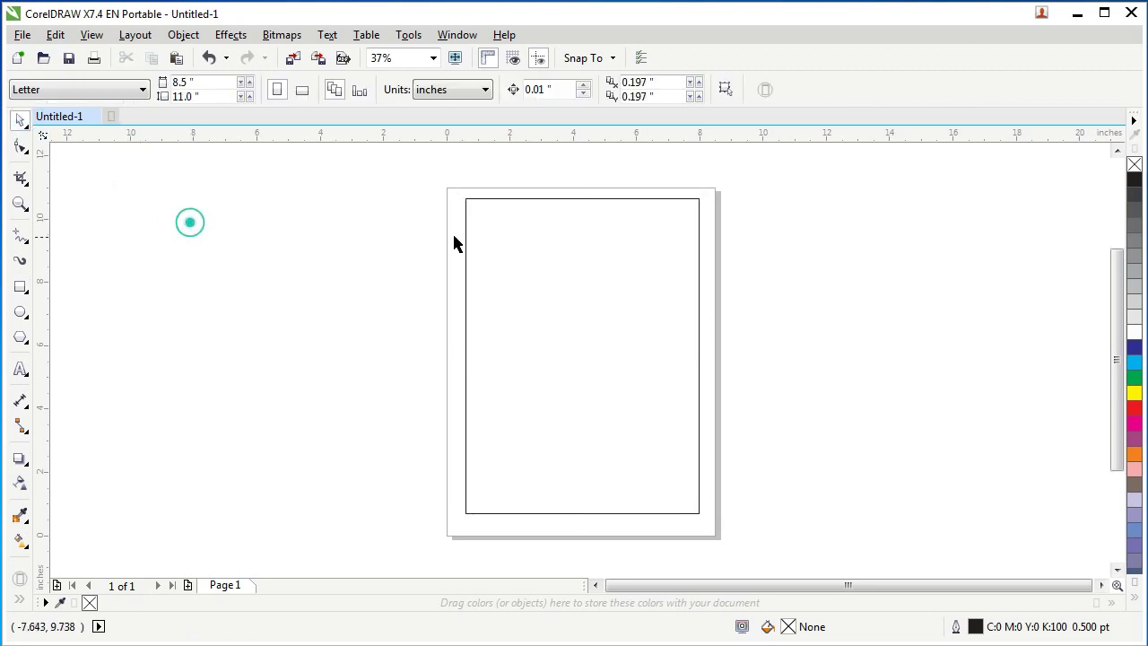
click(21, 287)
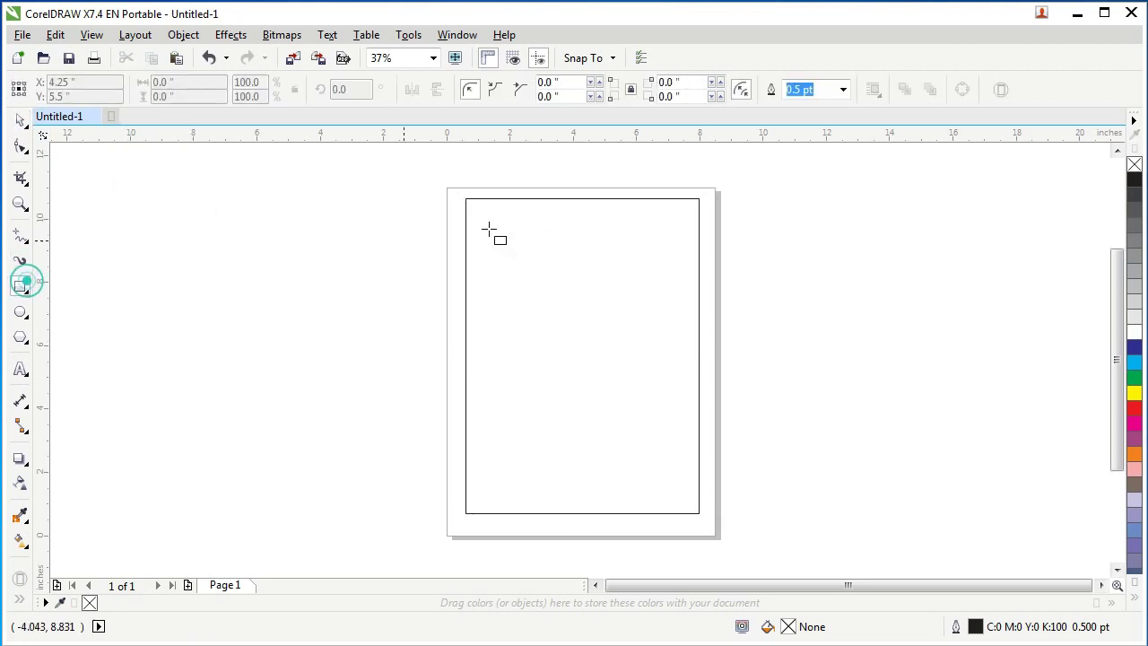
drag(463, 191, 713, 352)
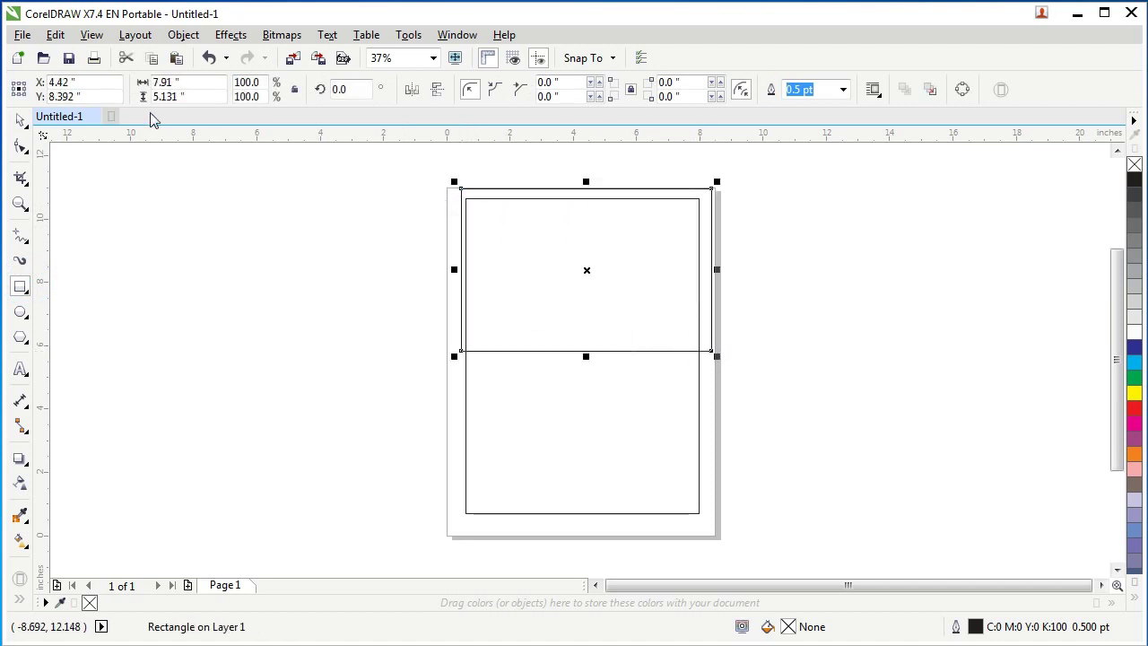
click(20, 119)
drag(586, 356, 585, 334)
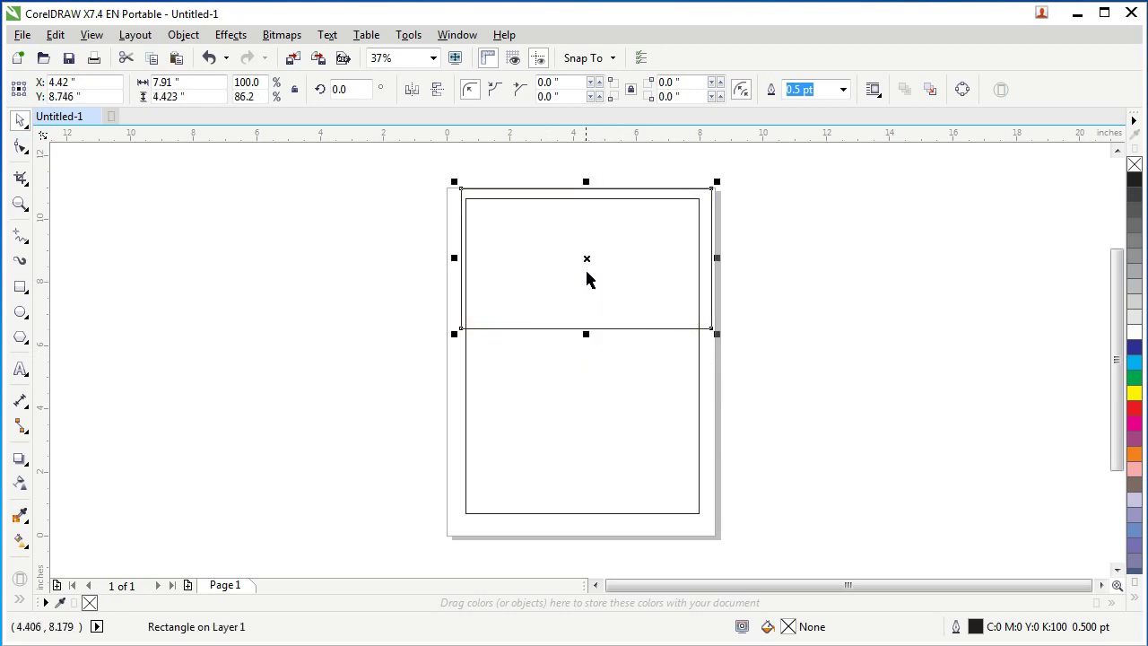
Step: Duplicate the new rectangle straight down onto the lower part of the page and stretch the copy to about 5.27 in high
drag(586, 259, 599, 427)
drag(587, 496, 589, 532)
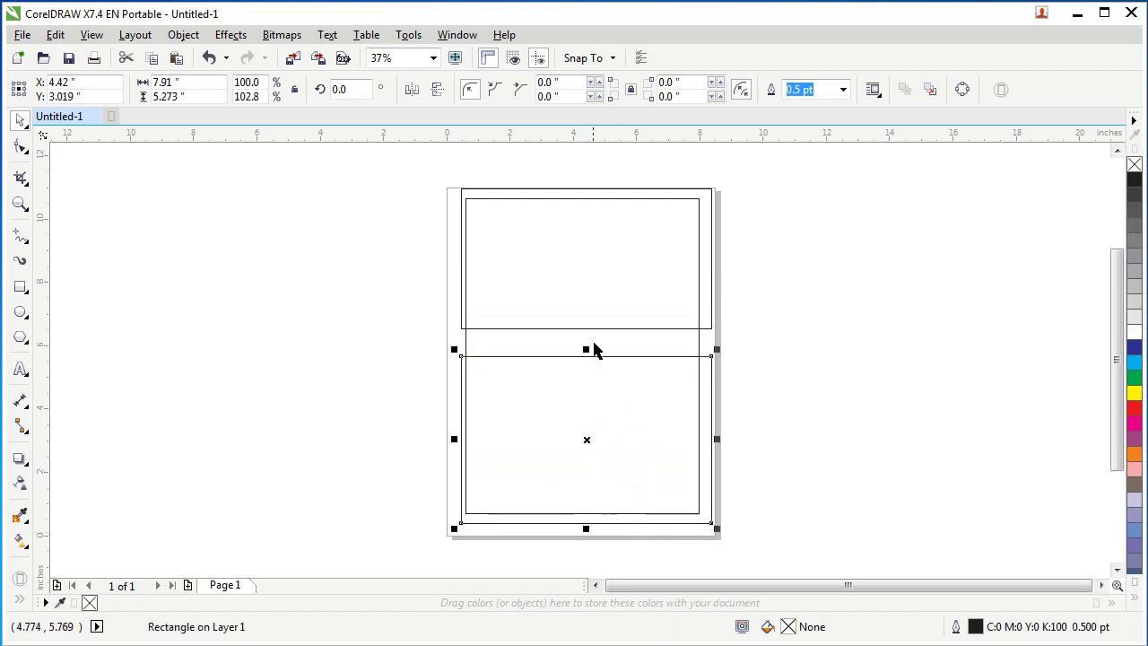
shift+click(464, 272)
click(543, 175)
Step: Fill the upper and lower rectangles with 20% black
click(528, 188)
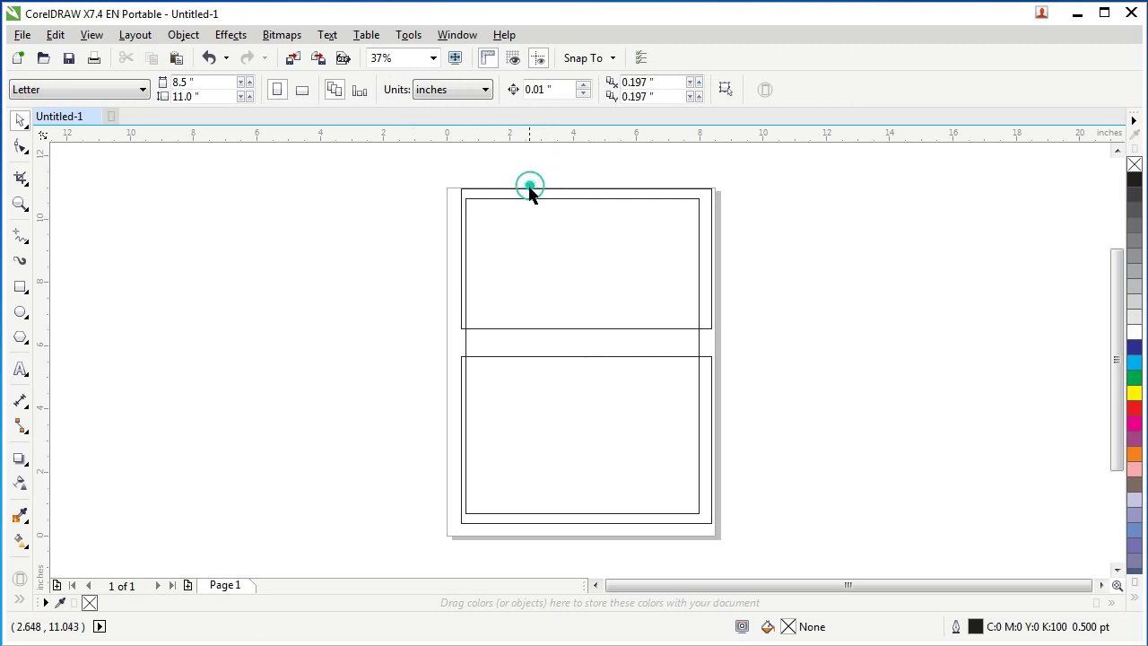
shift+click(460, 375)
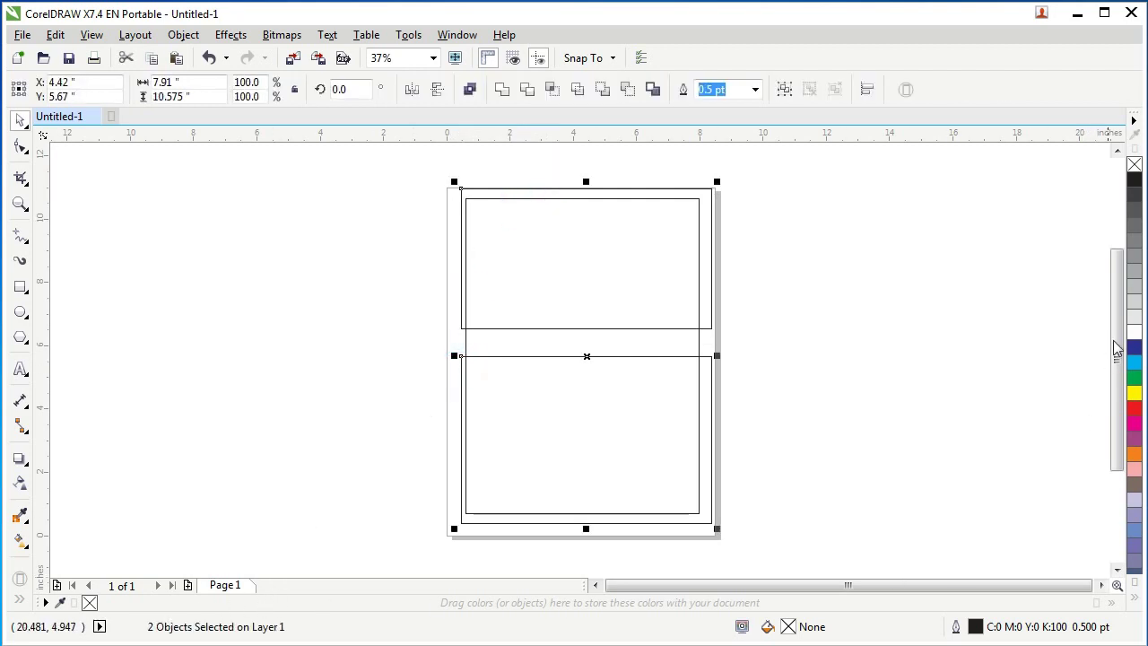
click(1135, 303)
click(889, 299)
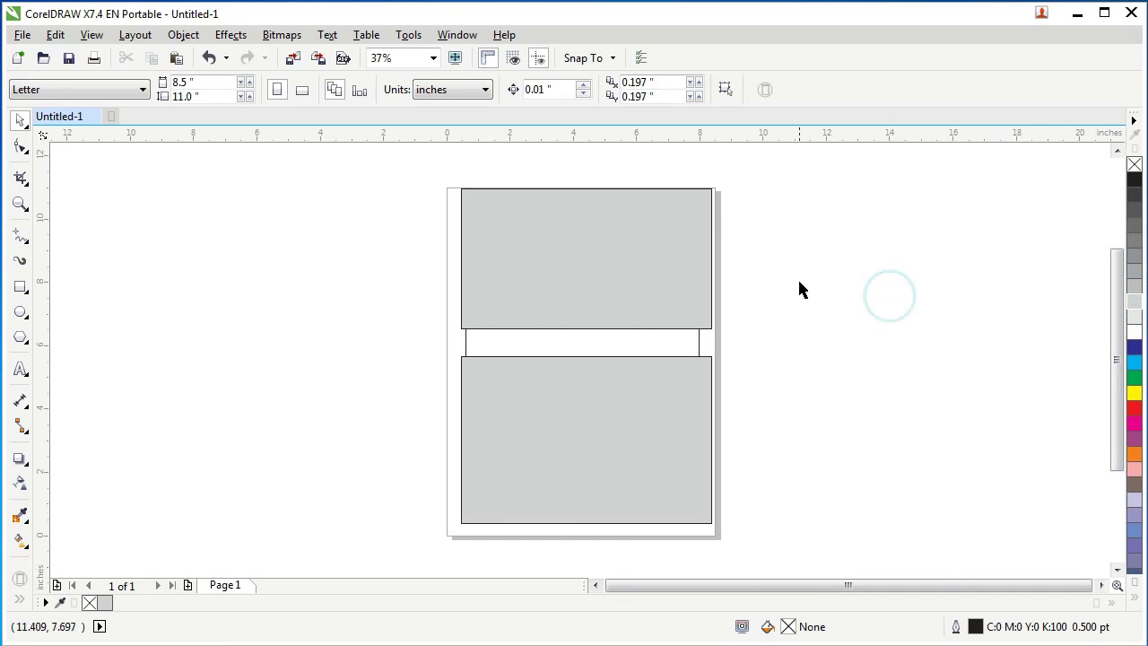
Step: Convert both gray rectangles to curves
click(667, 283)
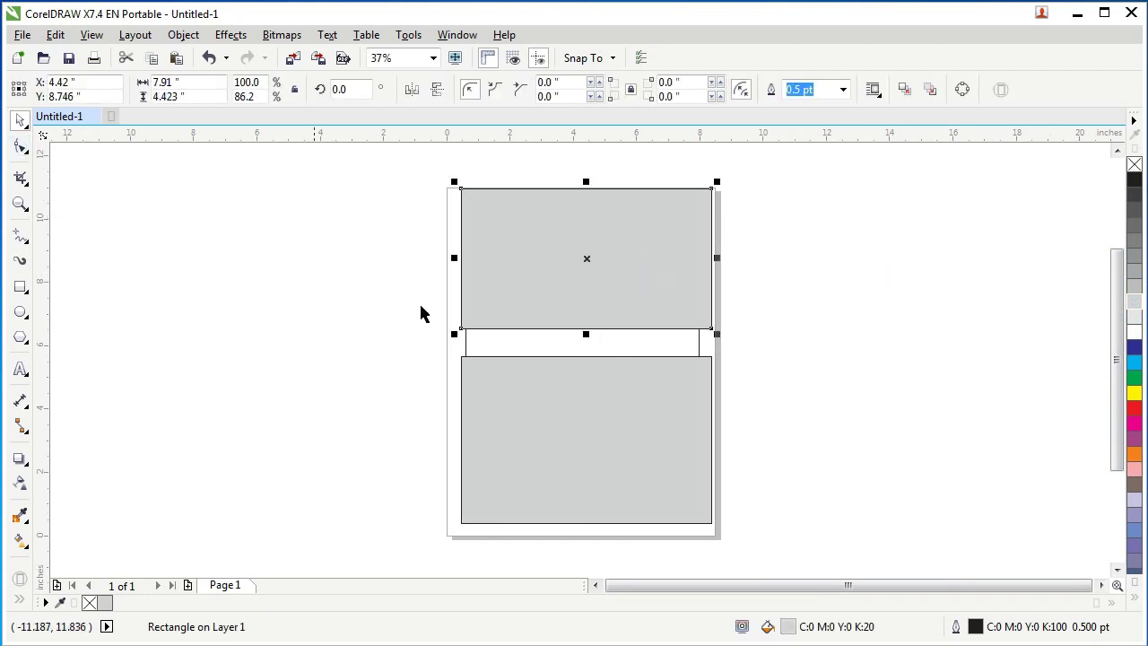
shift+click(548, 420)
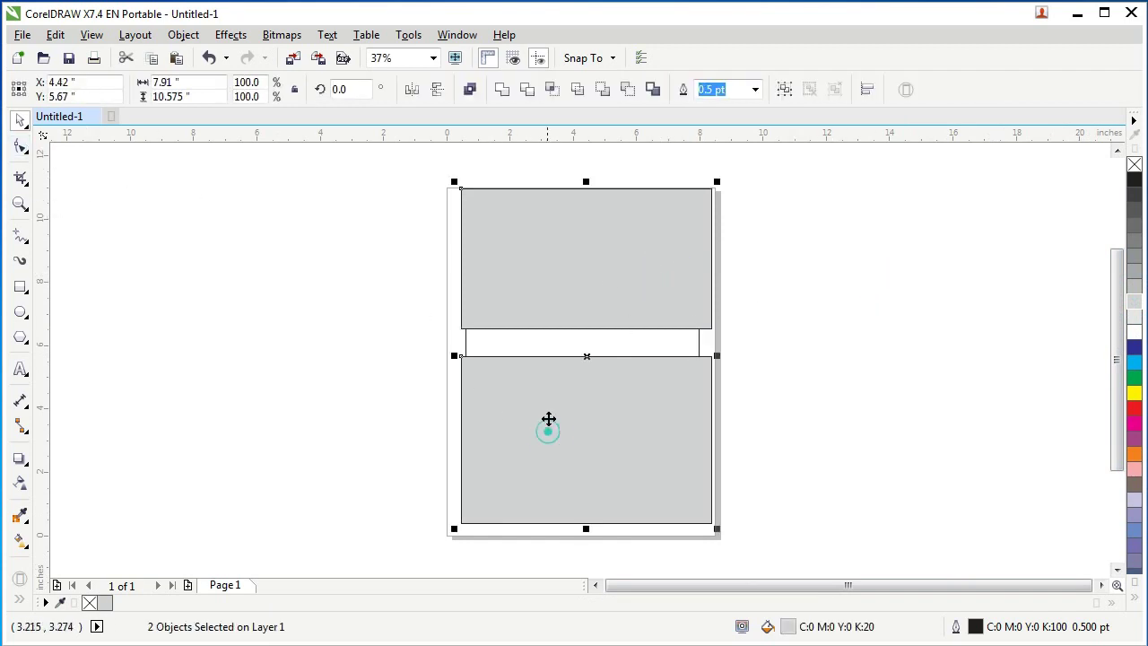
right_click(577, 253)
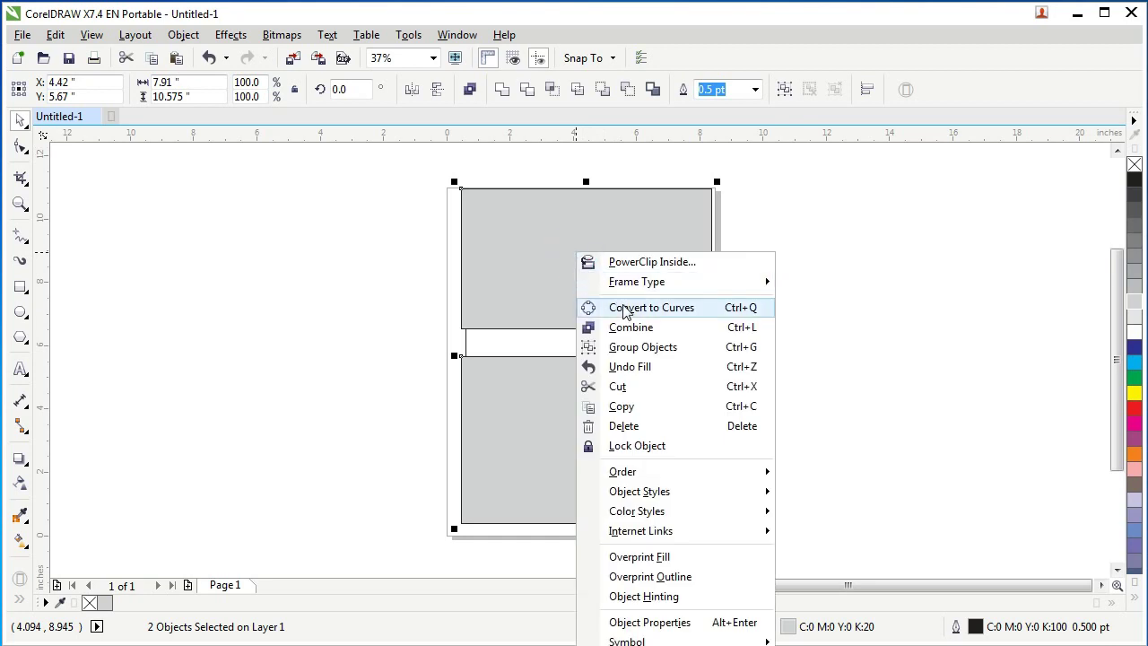
click(733, 311)
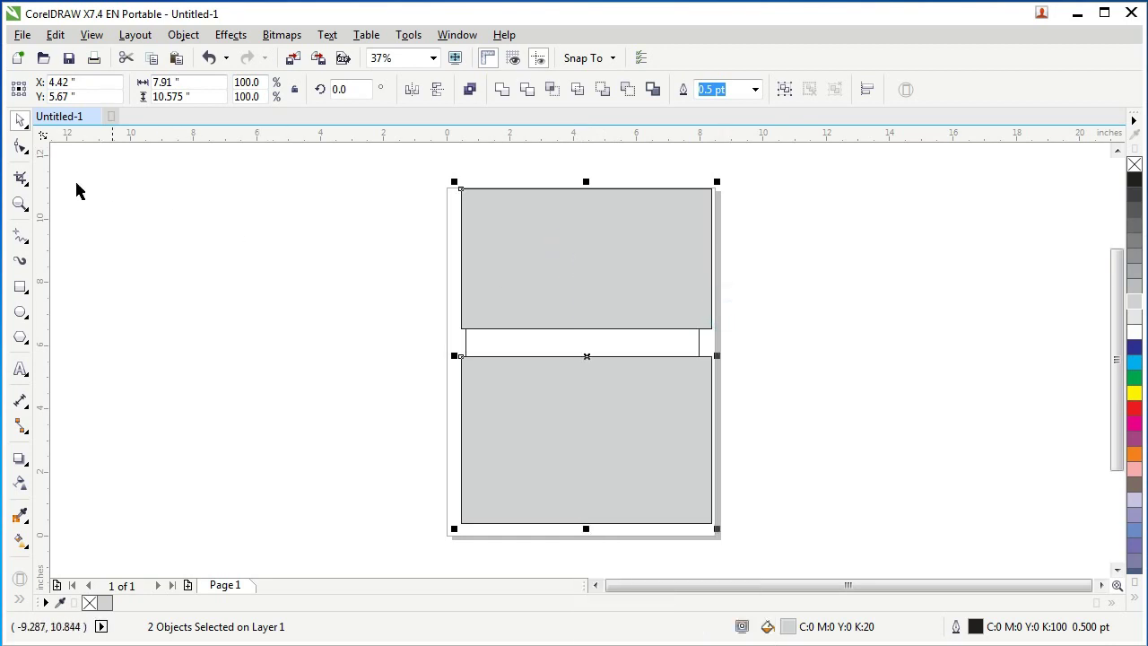
Step: Slant the facing edges by raising the upper shape's lower-left node and lowering the lower shape's upper-left node
click(23, 148)
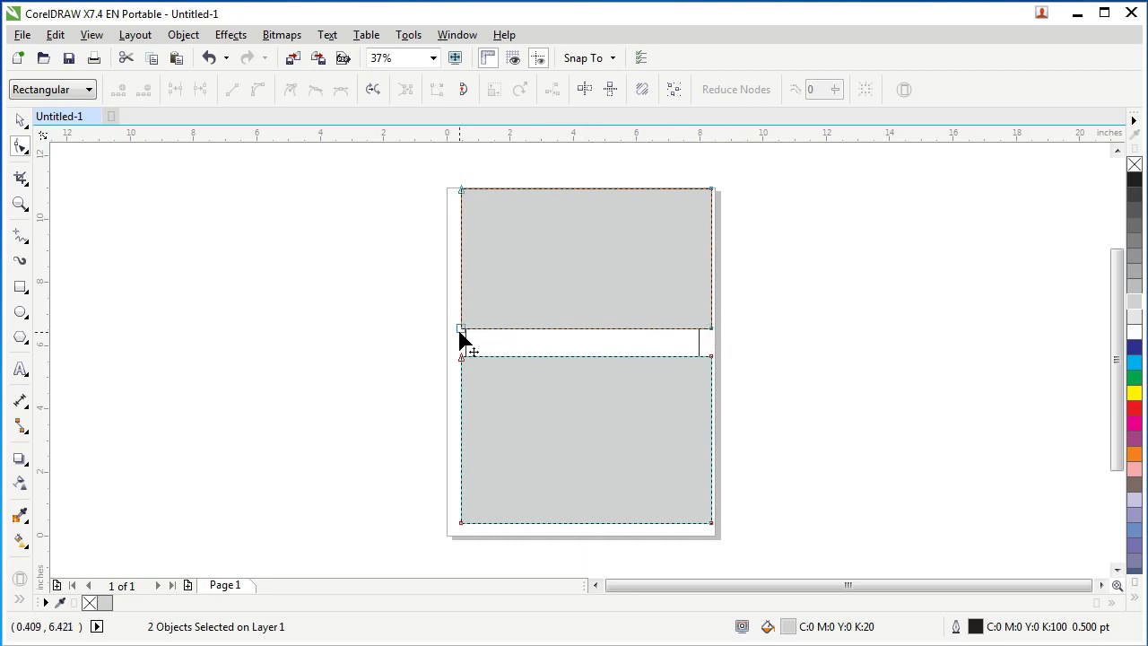
drag(461, 329, 461, 260)
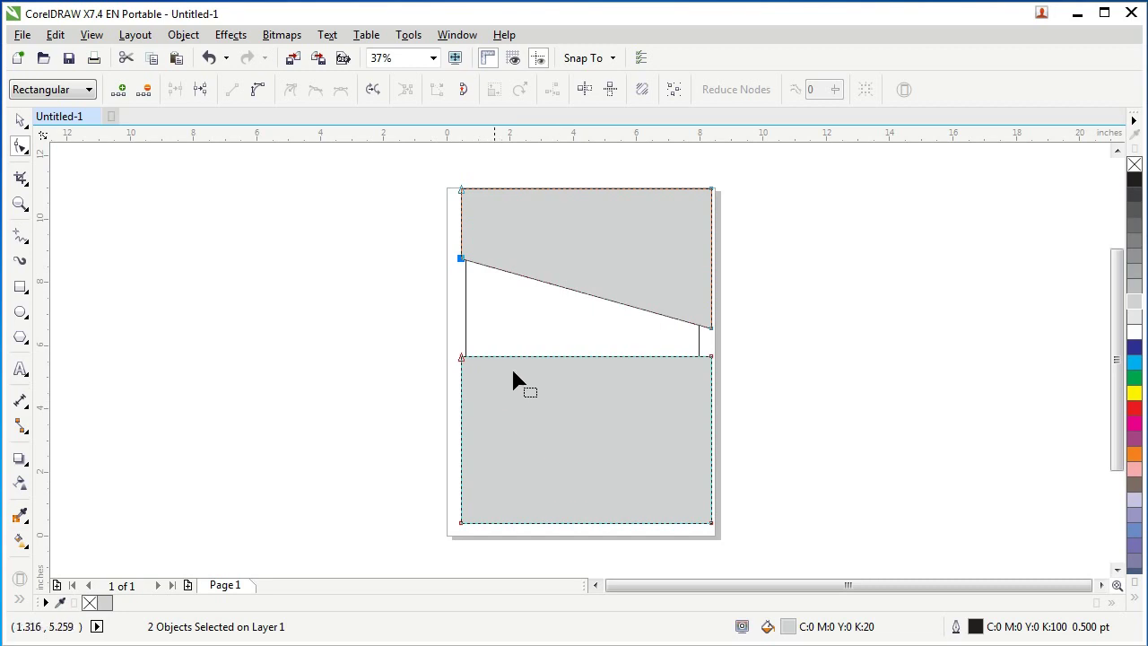
drag(462, 358, 461, 460)
click(21, 122)
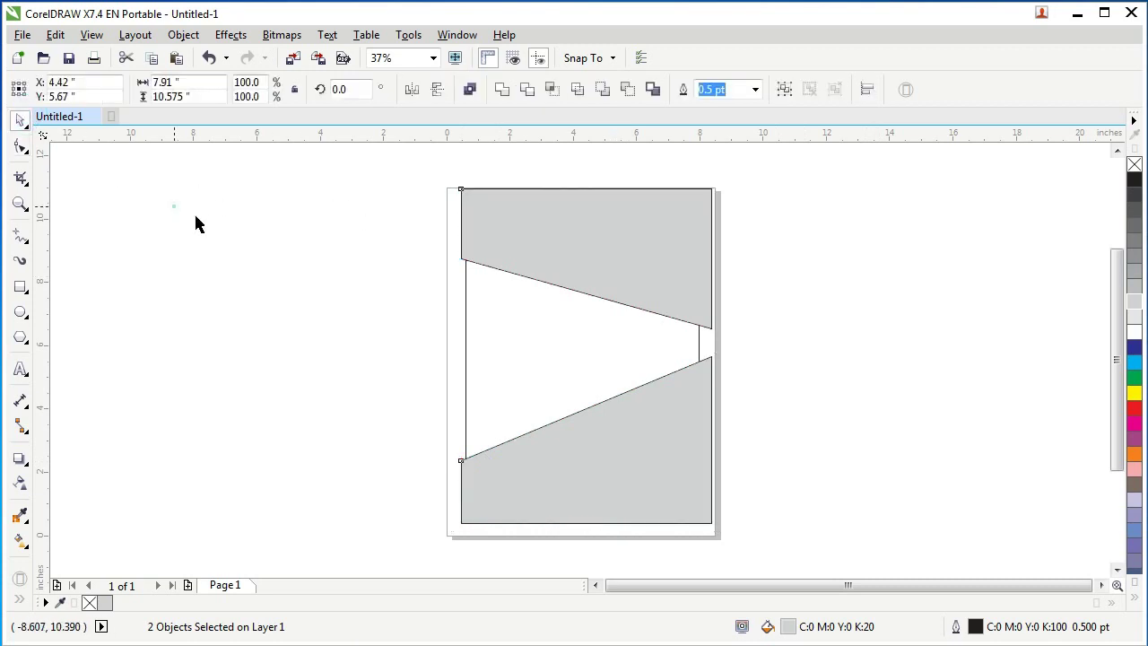
click(173, 204)
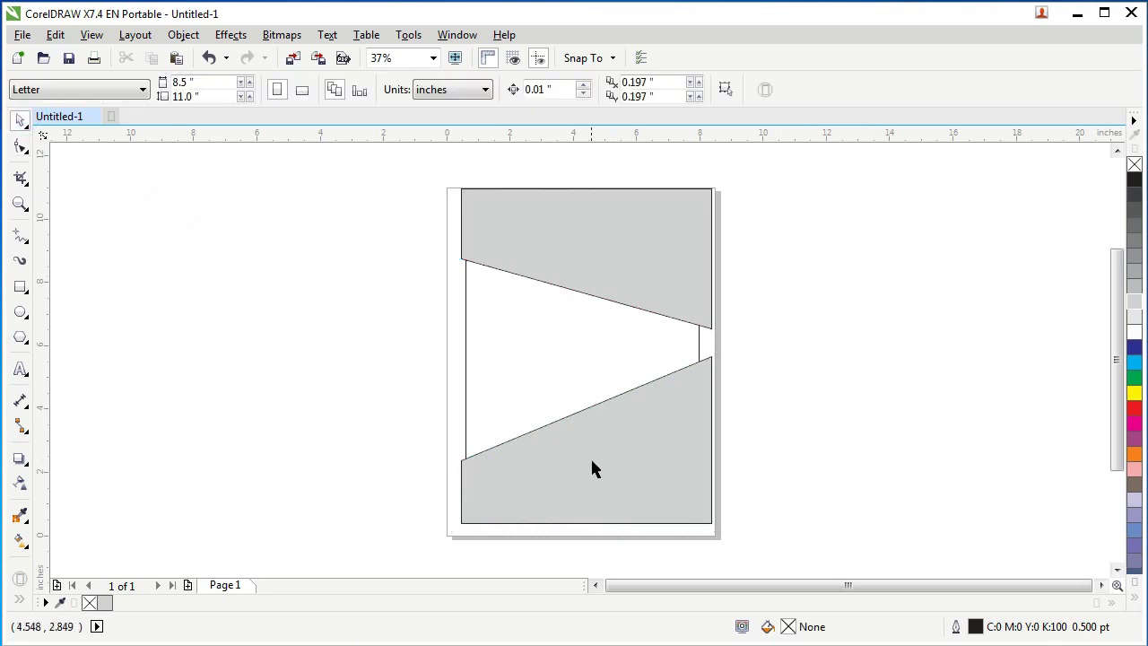
Step: Remove the outline from both slanted gray shapes by setting the outline width to None
click(639, 437)
scroll(601, 451, up, 2)
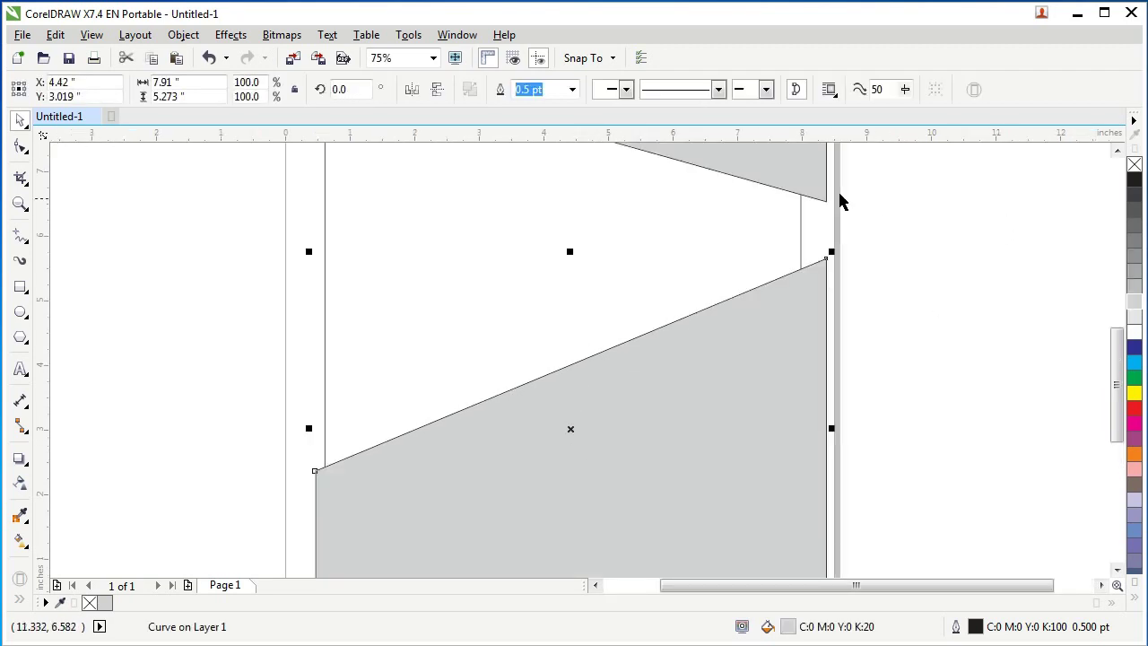
shift+click(792, 171)
scroll(501, 375, down, 2)
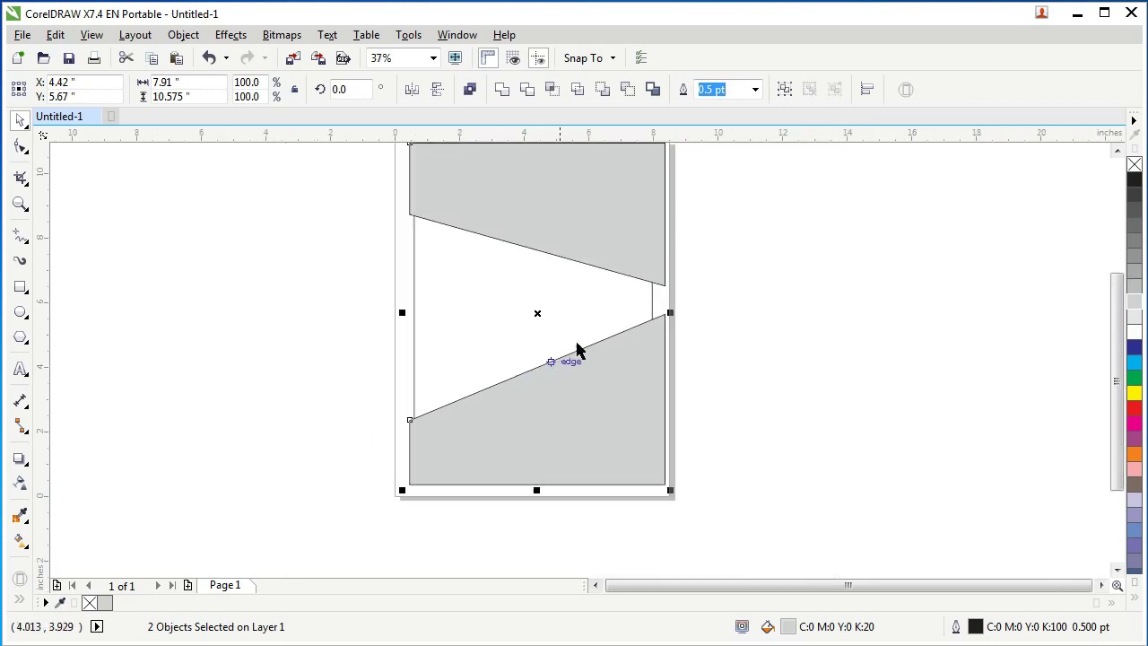
double_click(956, 626)
click(458, 215)
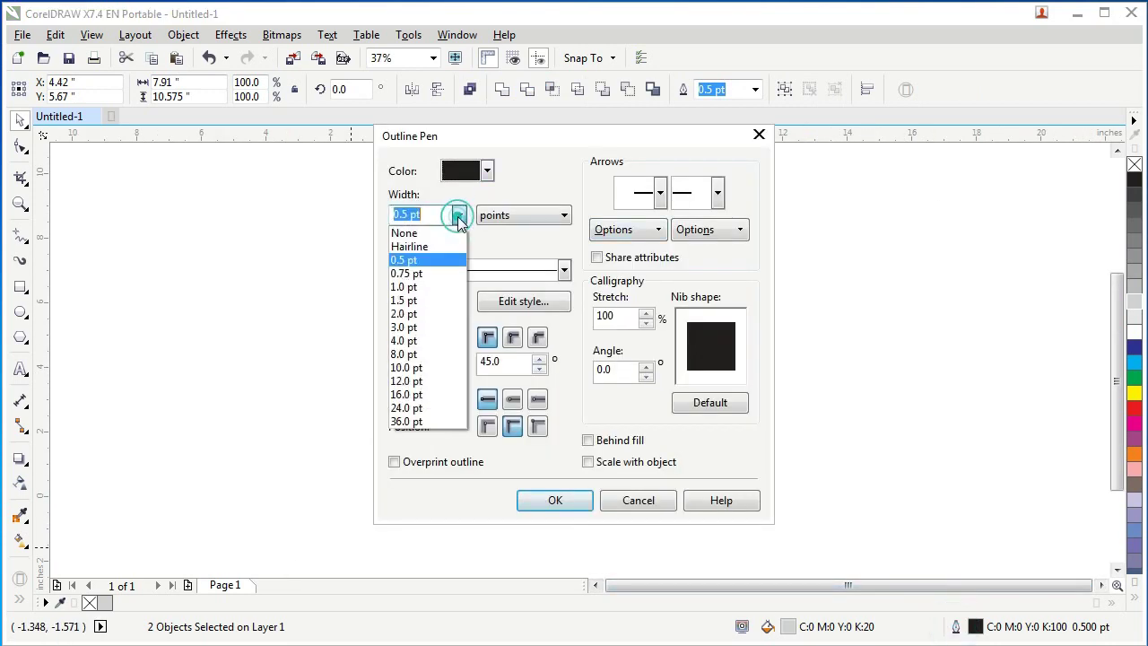
click(420, 234)
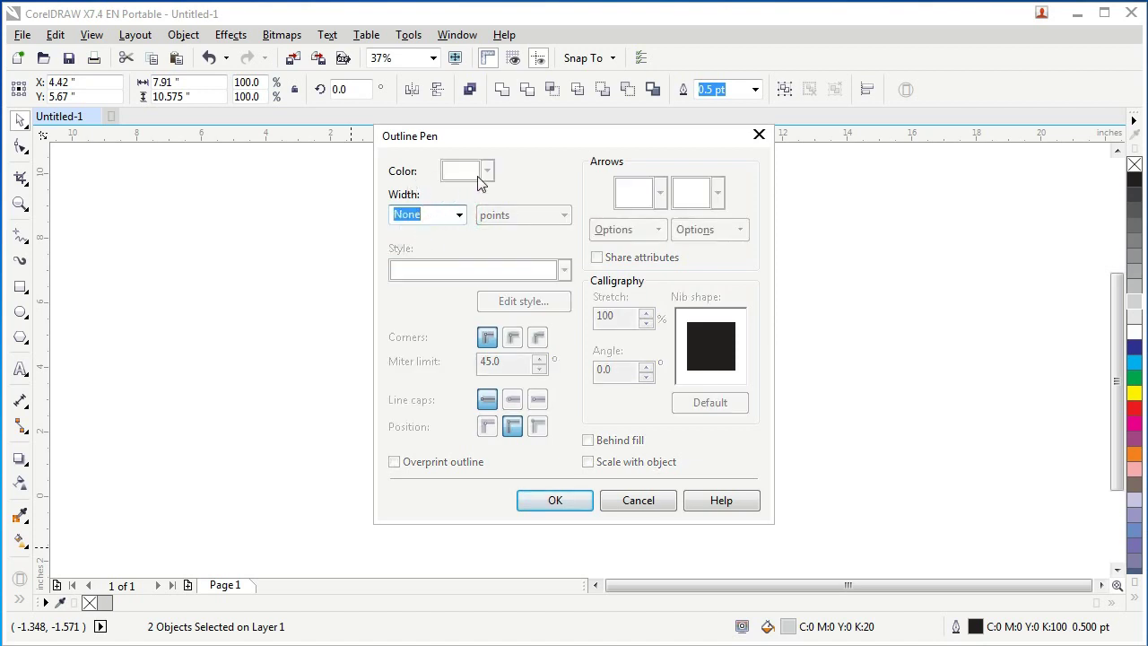
click(558, 500)
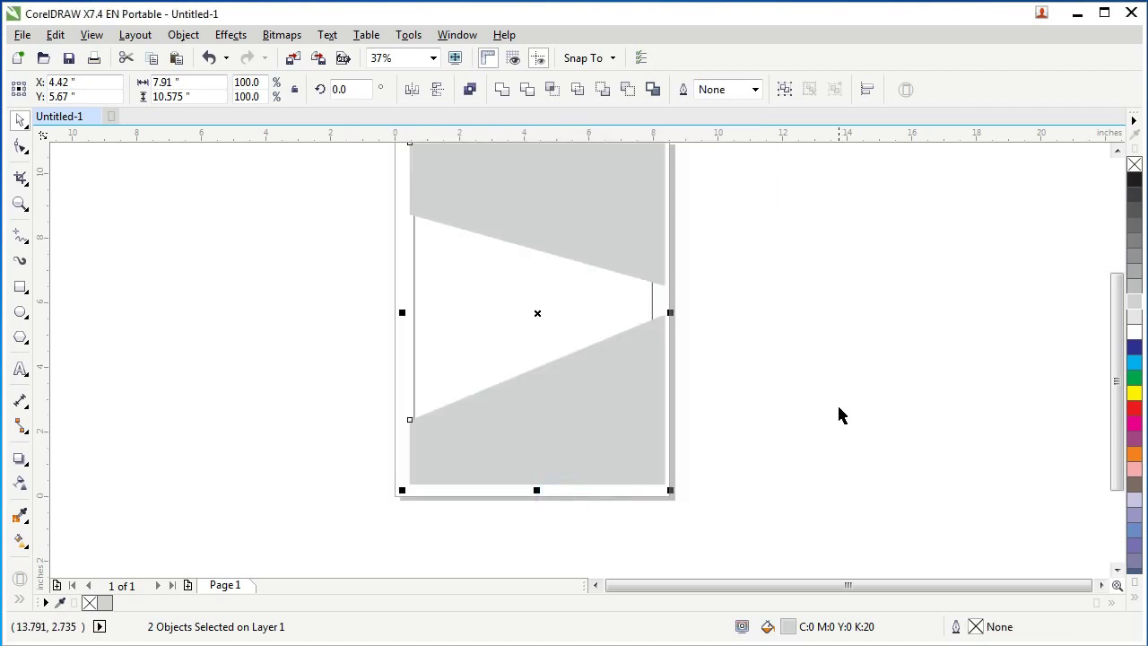
click(839, 408)
click(1117, 150)
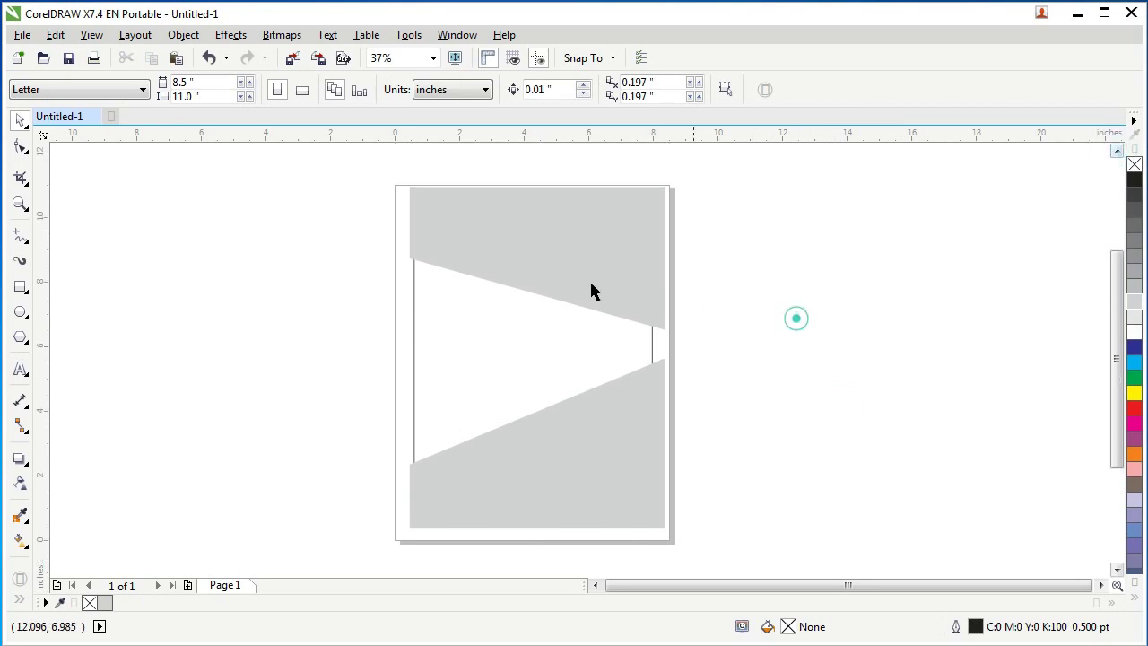
Step: Copy and paste both gray shapes in place, then fill the copies with 70% black
key(Tab)
shift+click(531, 226)
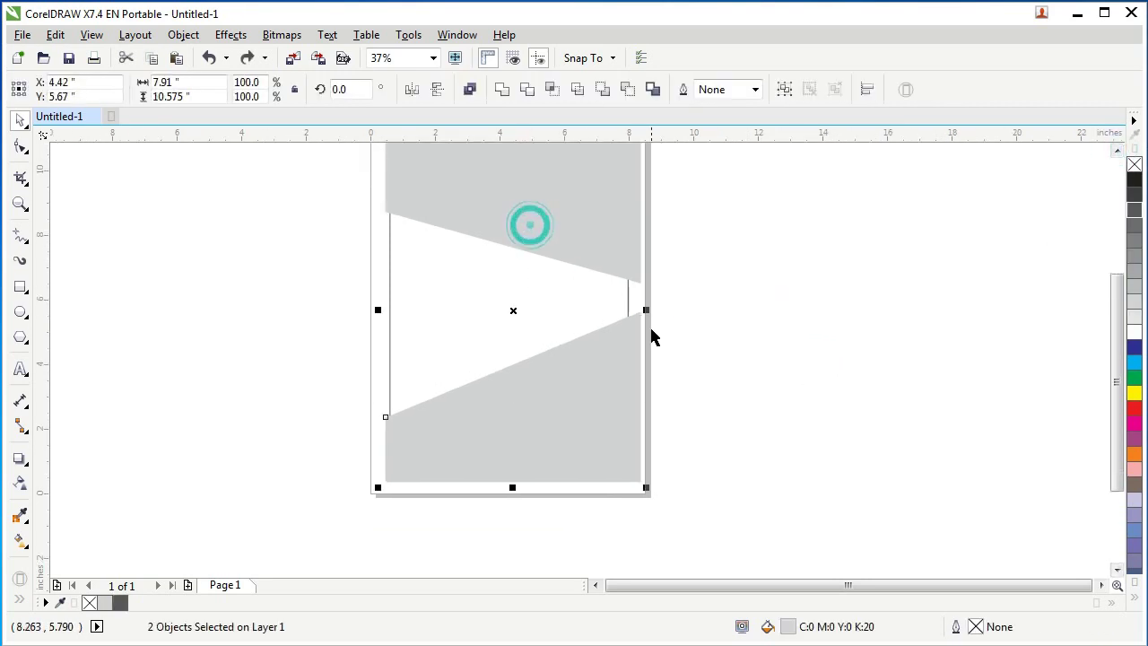
right_click(583, 392)
click(633, 408)
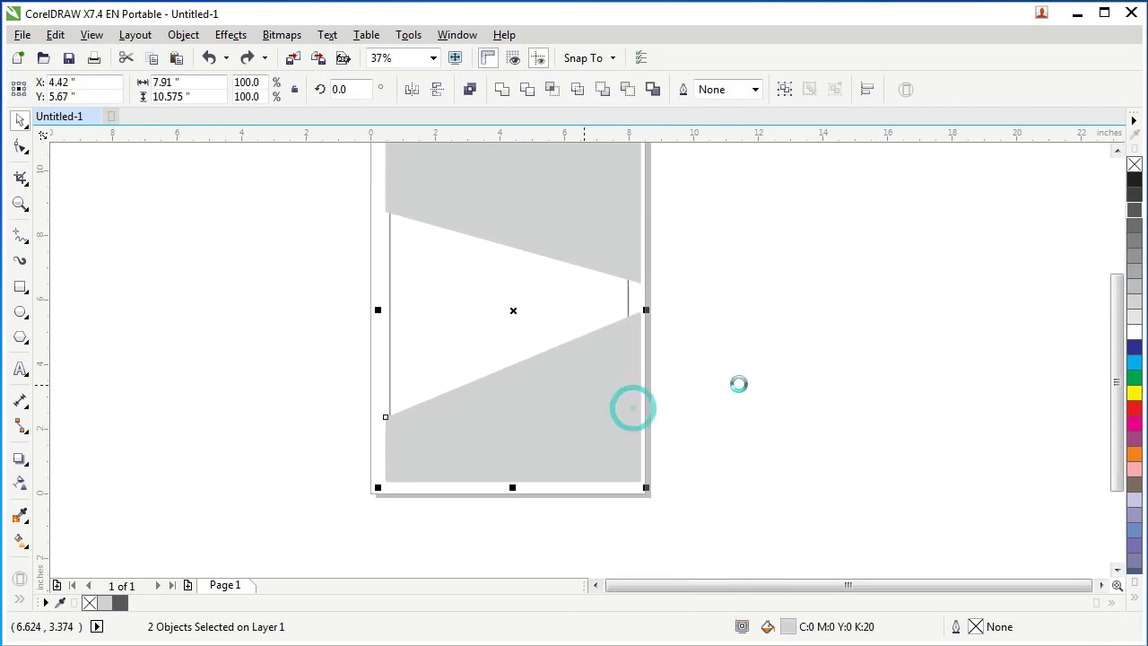
click(745, 385)
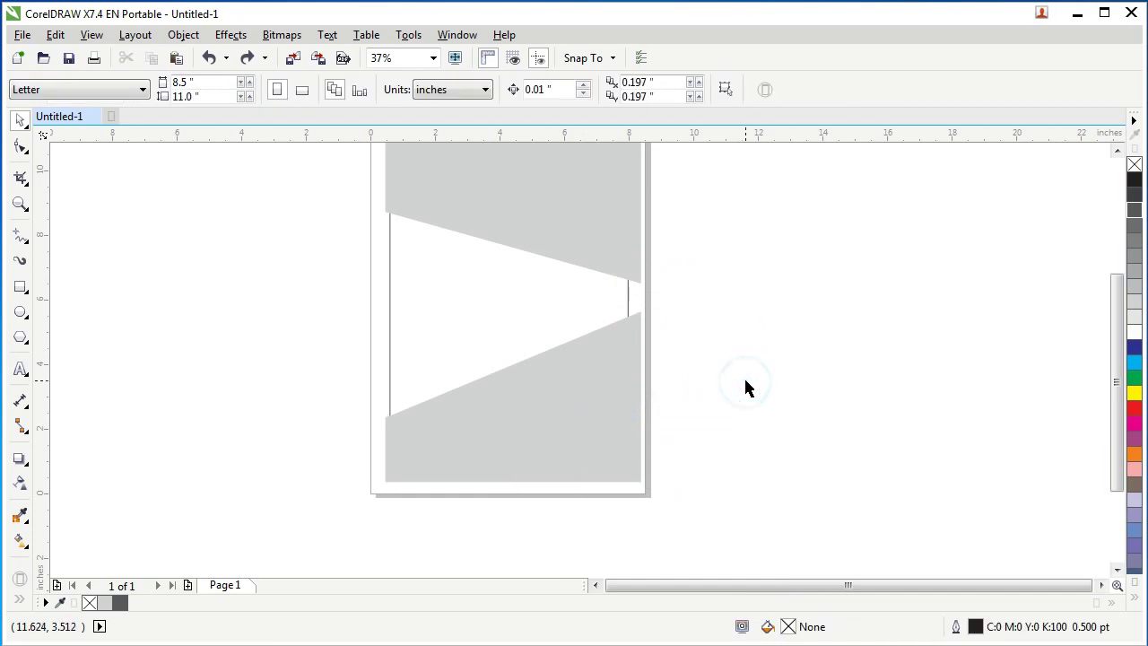
right_click(750, 271)
click(804, 387)
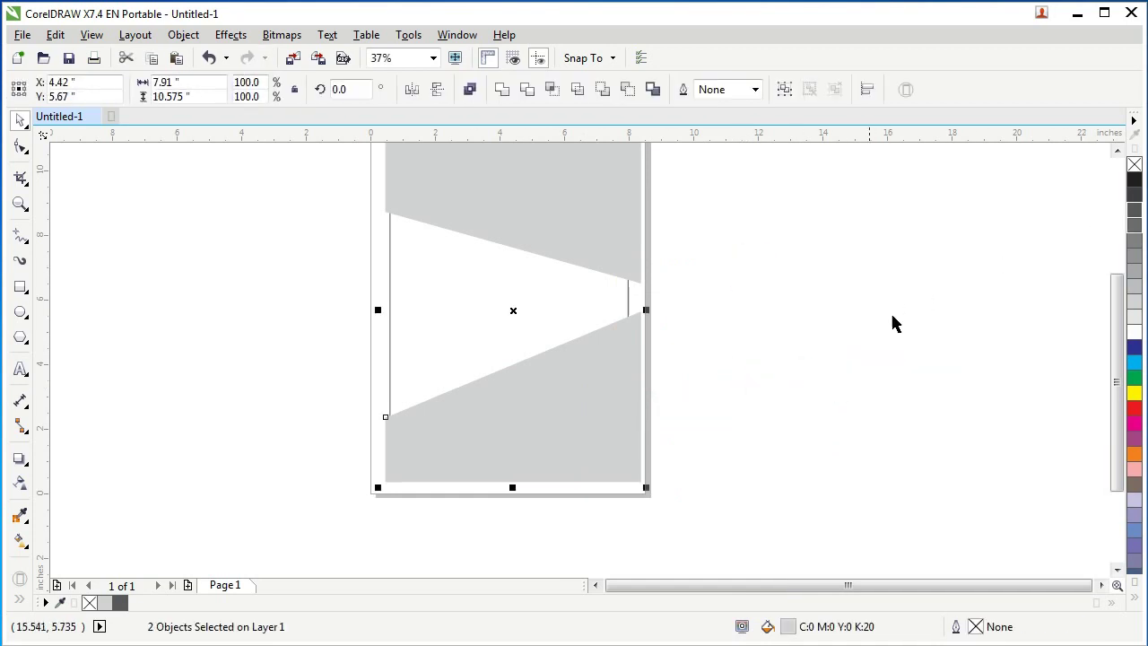
click(1135, 226)
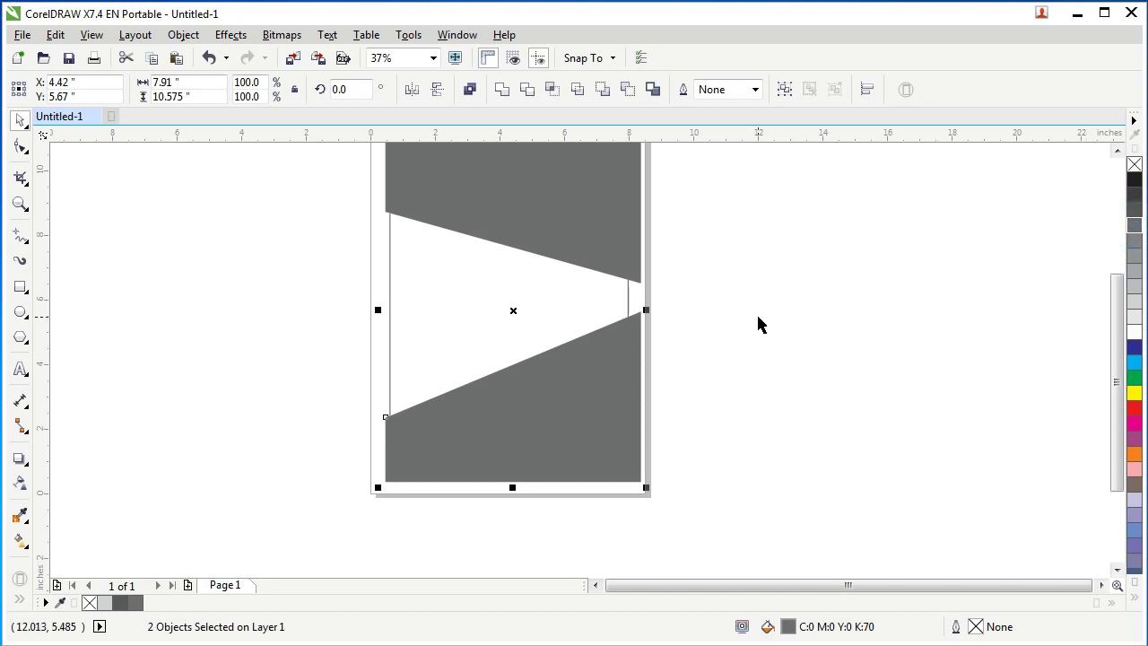
Step: Raise the two upper nodes of the lower dark copy together, making the shape about 5.48 in high
click(518, 416)
scroll(547, 473, up, 2)
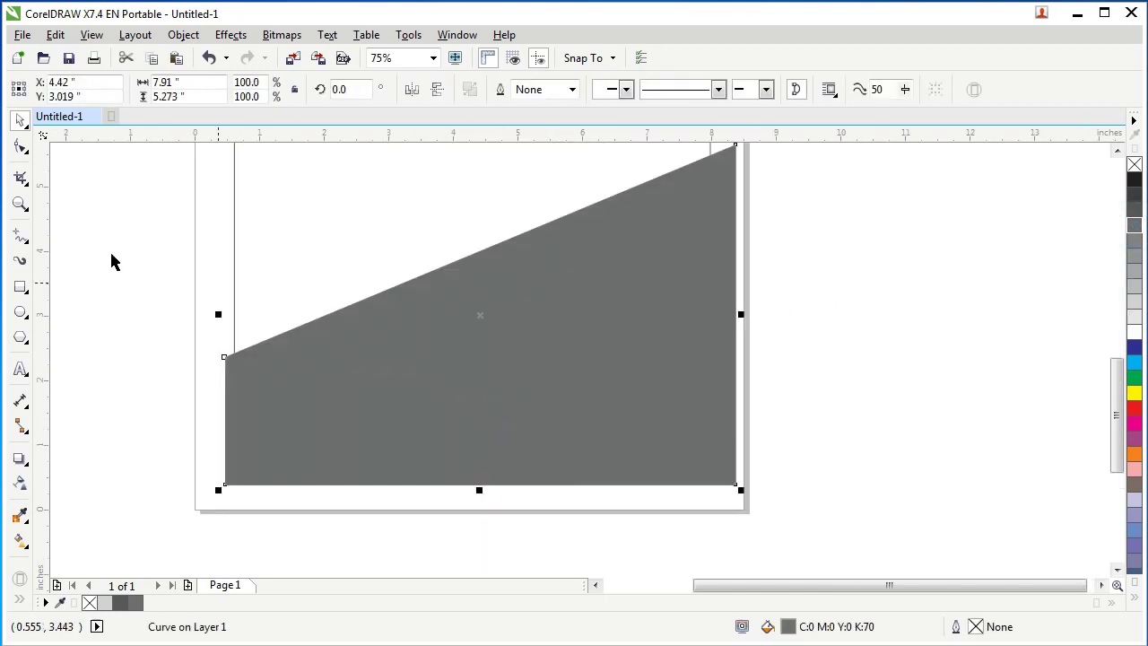
click(20, 146)
click(1118, 151)
drag(812, 168, 144, 489)
drag(225, 403, 225, 388)
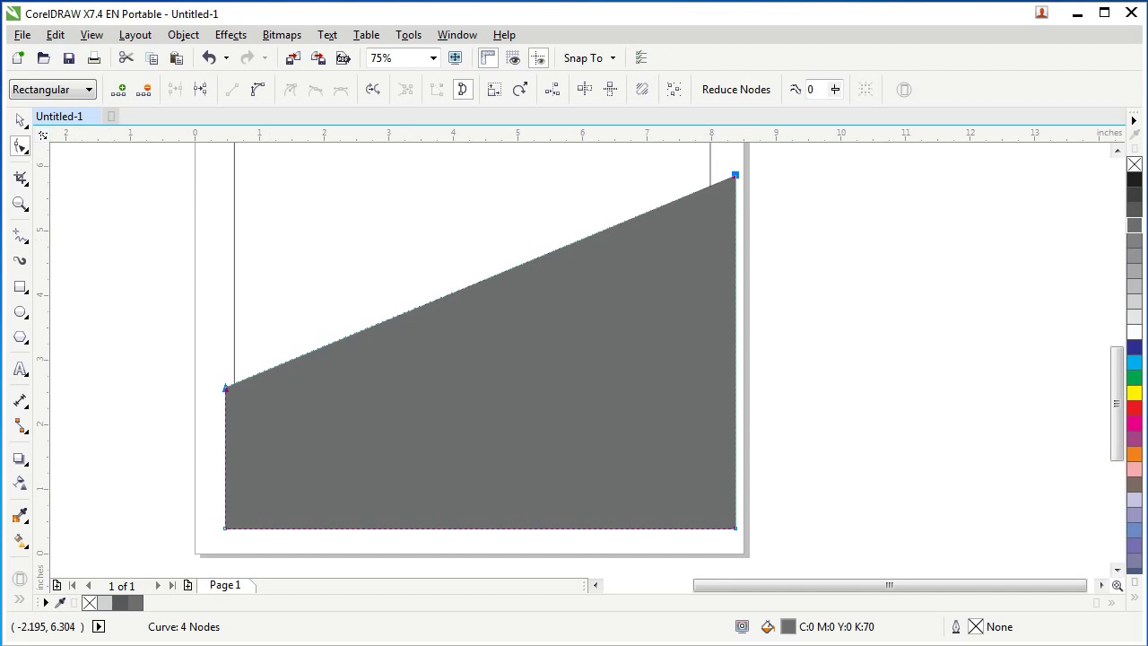
click(20, 119)
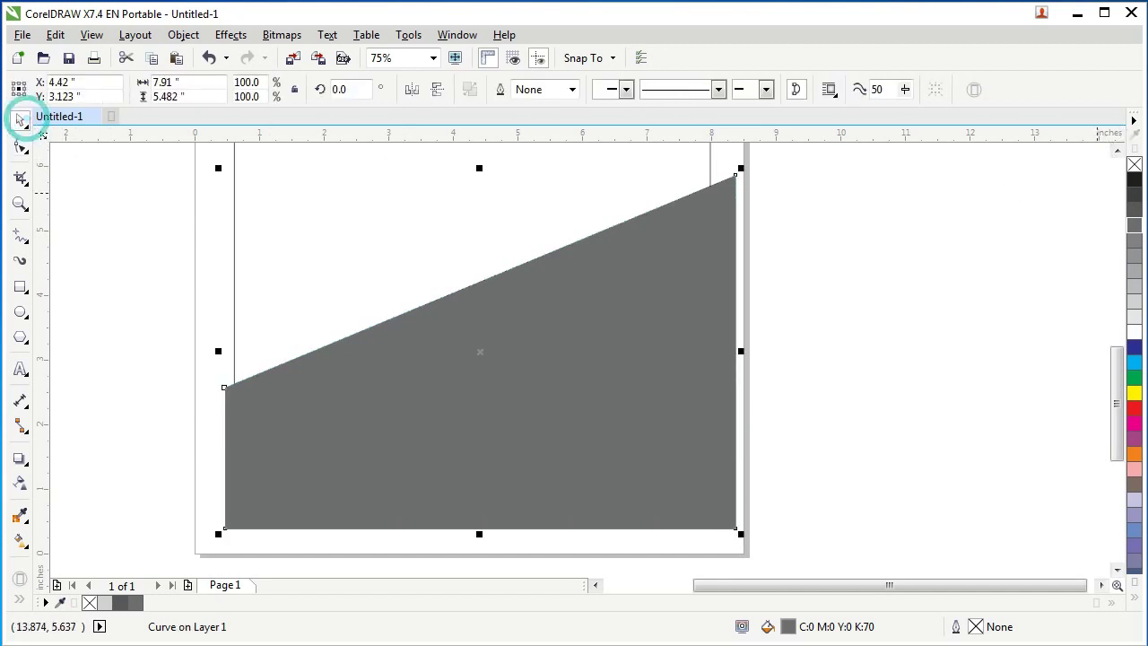
Step: Fill the lower dark copy with 100% black and order it behind the large frame rectangle
click(1134, 180)
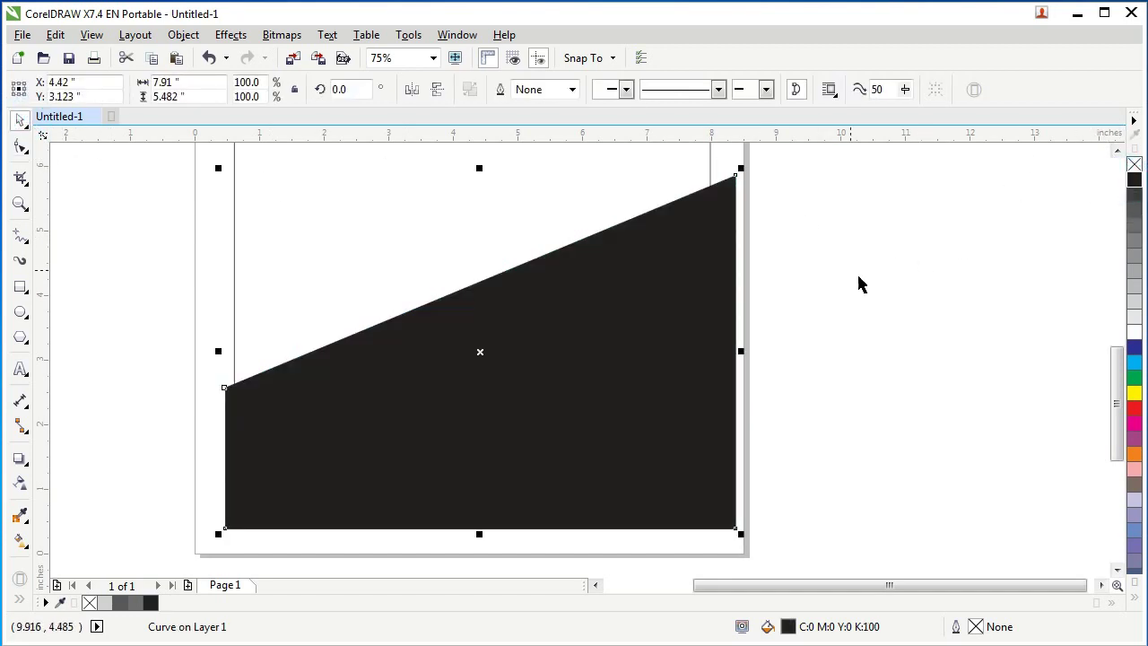
click(188, 42)
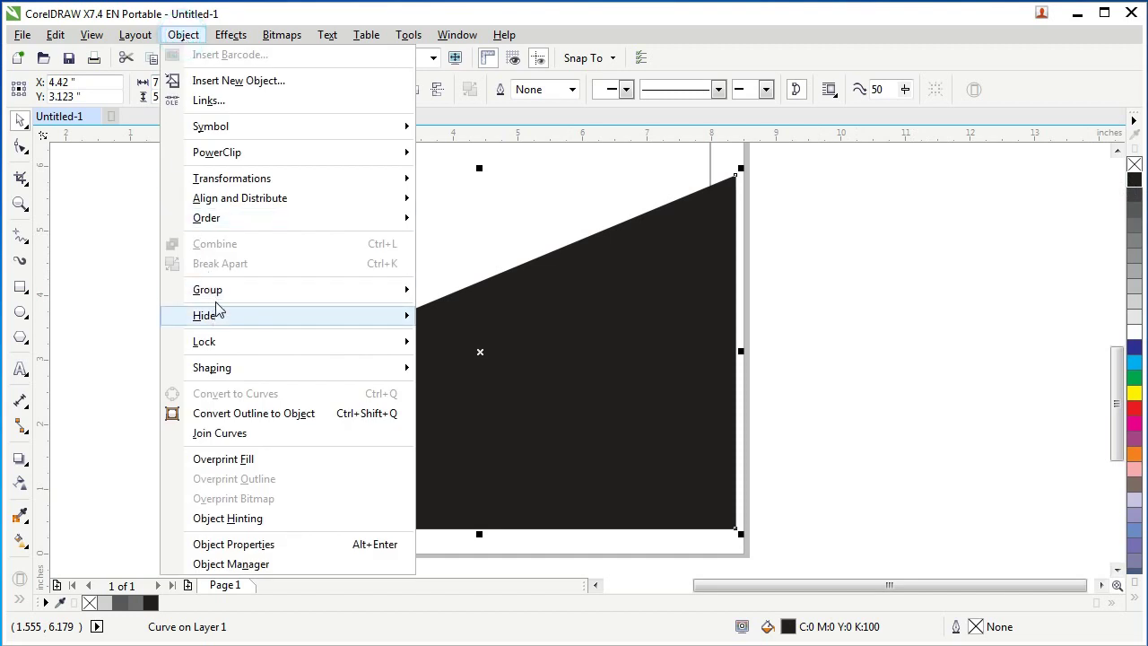
mouse_move(211, 222)
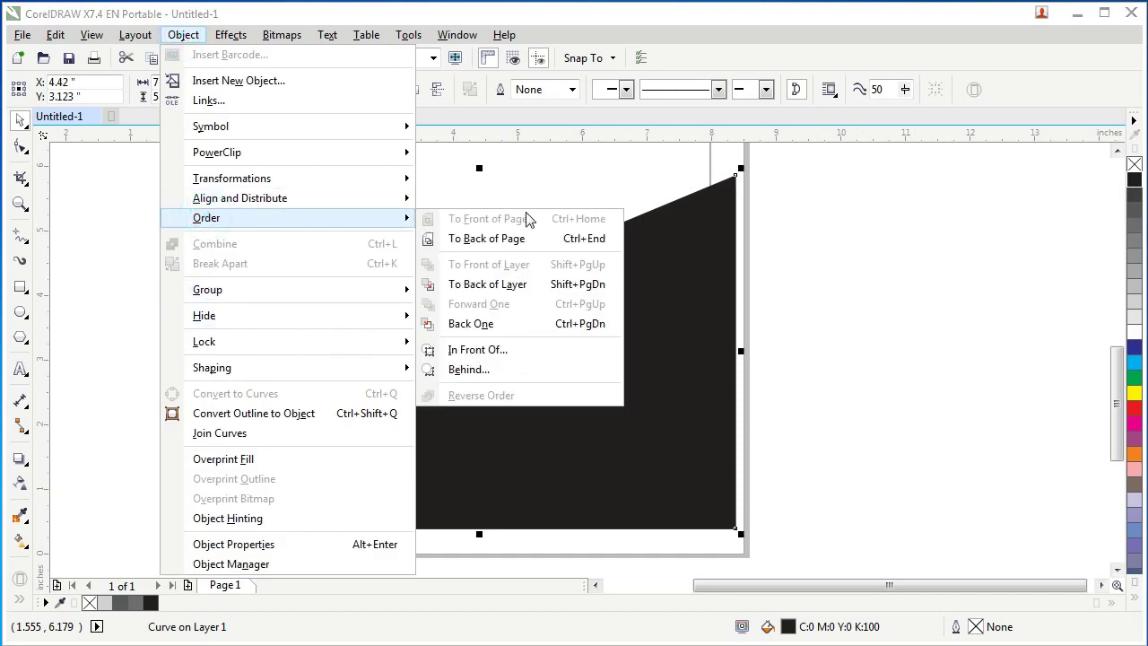
click(522, 369)
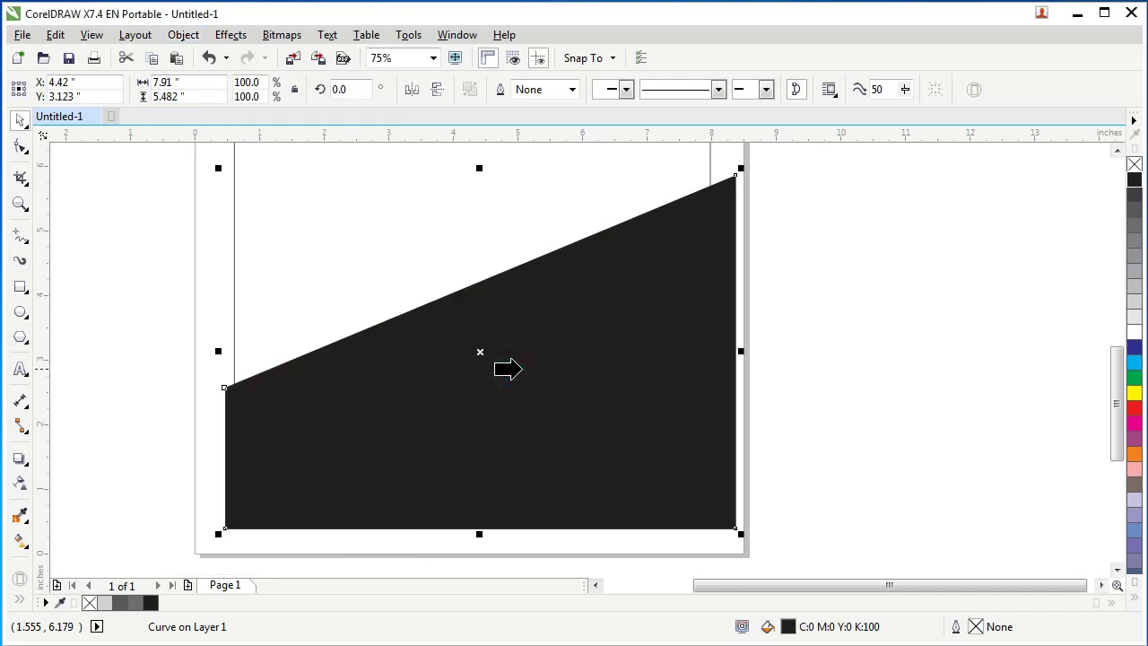
click(233, 156)
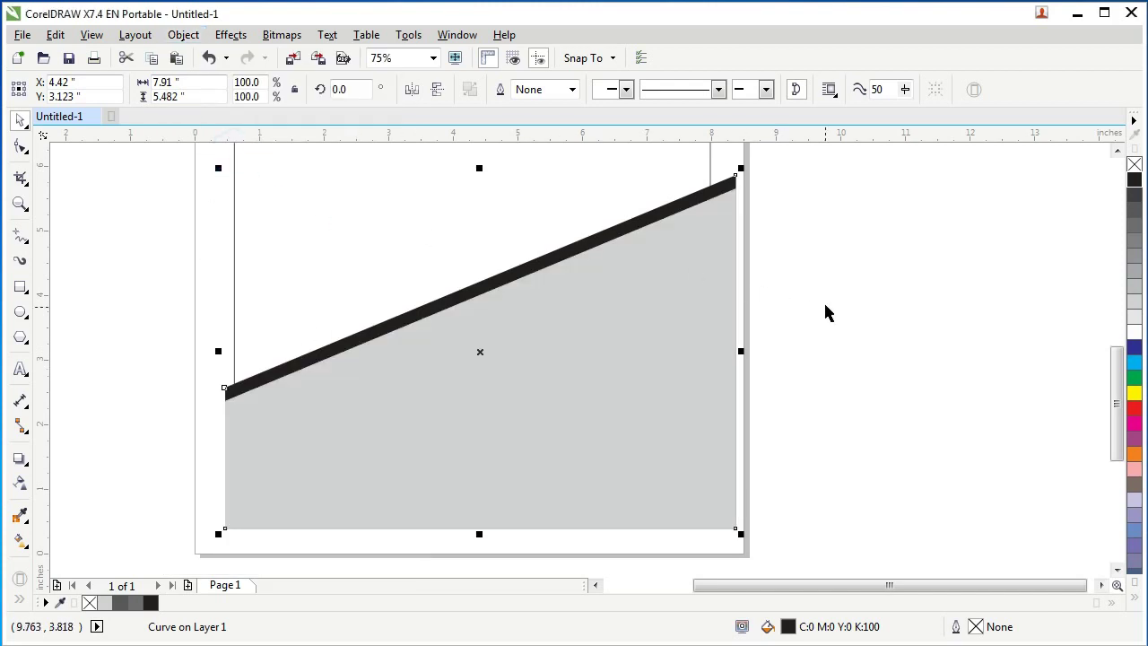
Step: Fill the upper dark copy with 100% black and lower its two bottom nodes together, making the shape about 4.66 in high
click(825, 299)
click(1117, 150)
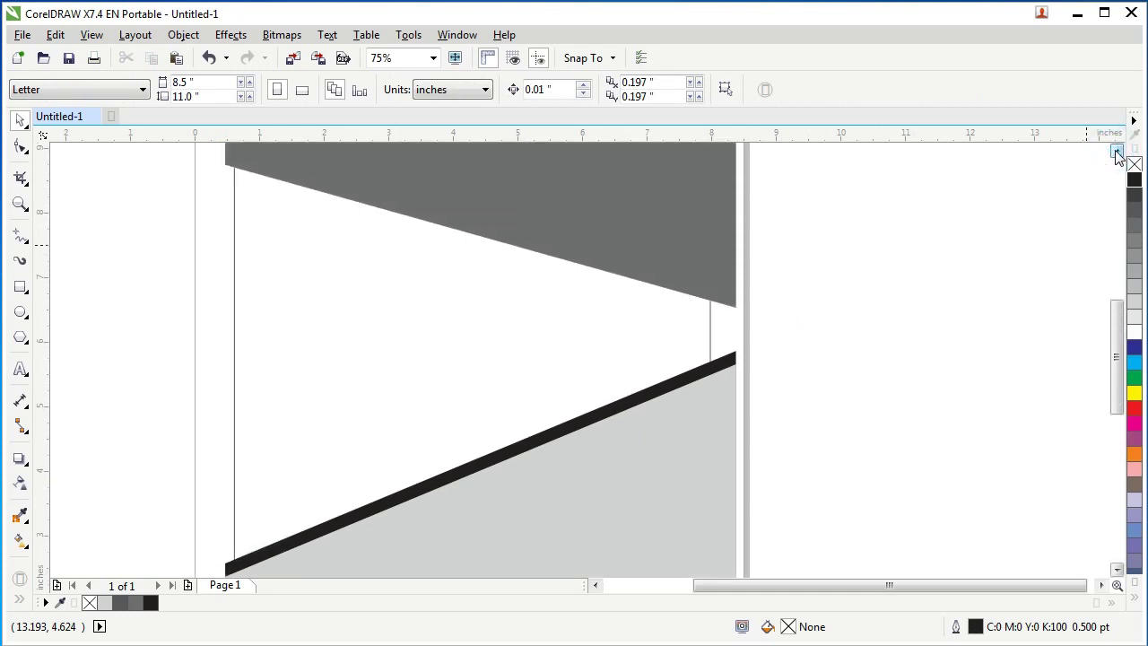
click(1116, 150)
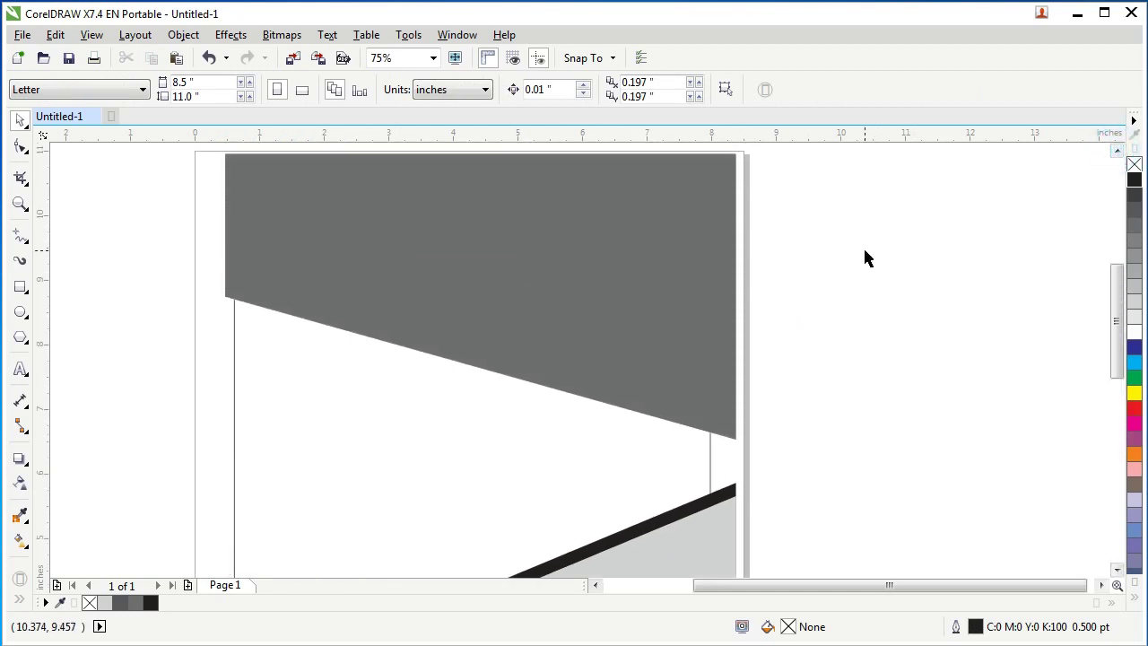
click(687, 354)
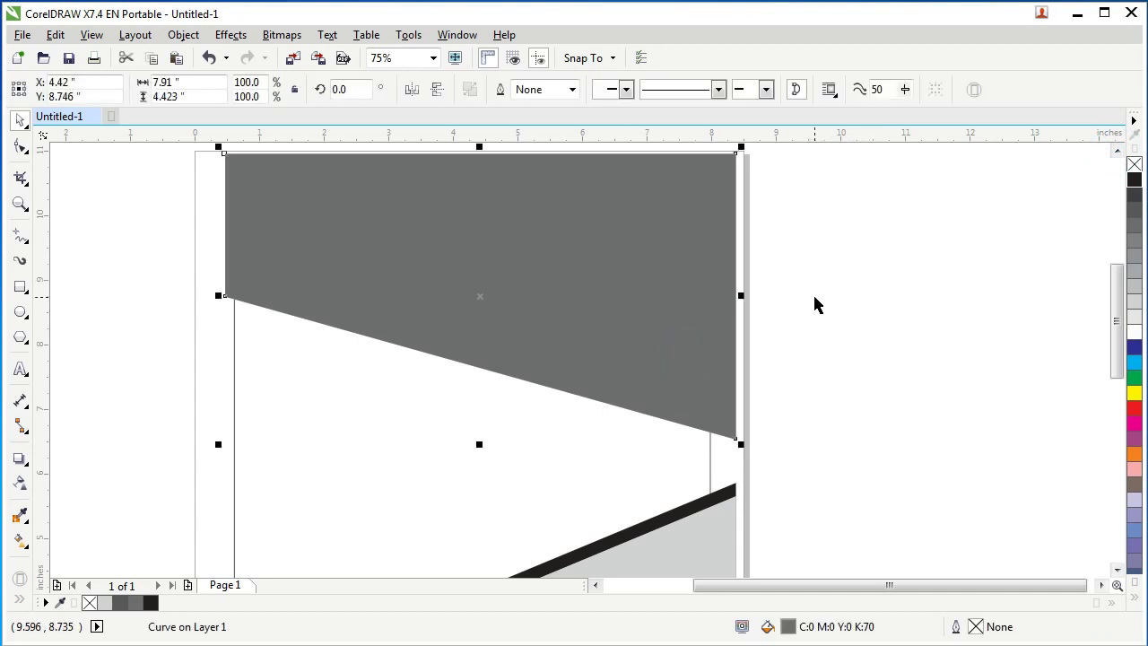
click(1134, 180)
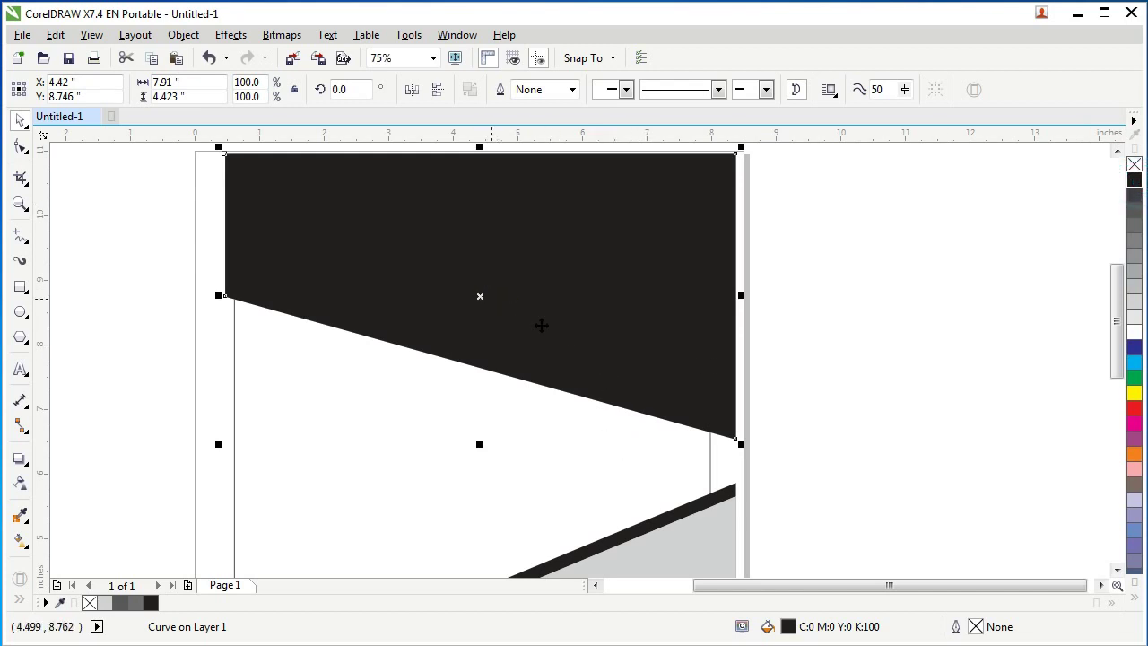
click(22, 148)
drag(156, 246, 738, 455)
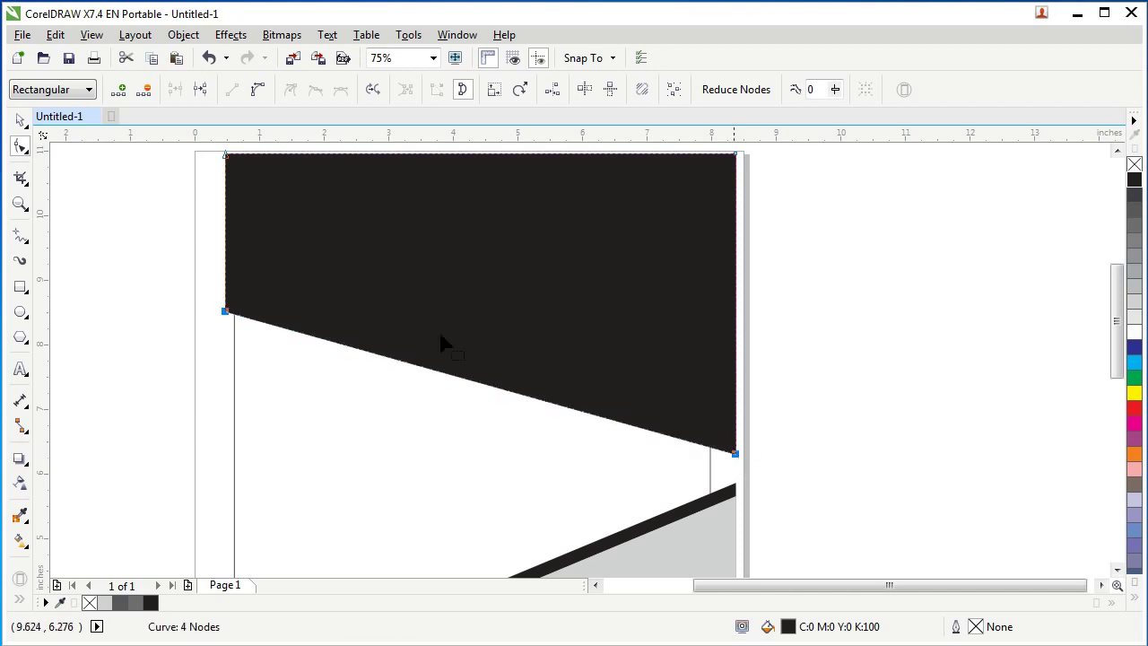
Step: Order the upper black shape behind the large frame rectangle
click(20, 122)
click(182, 36)
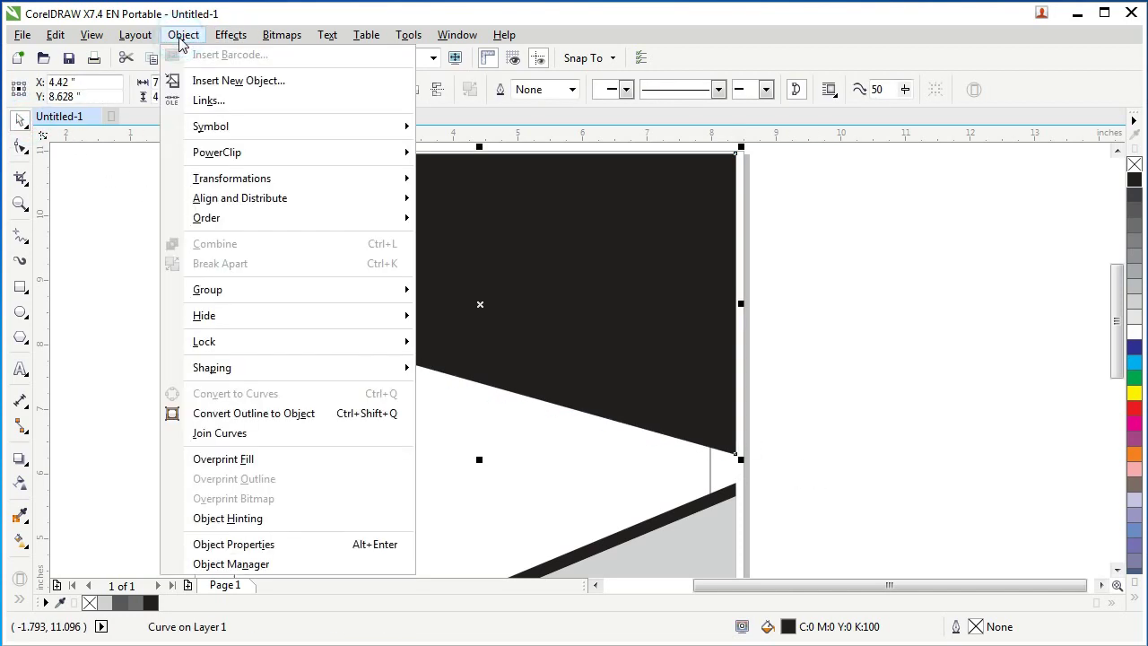
mouse_move(208, 217)
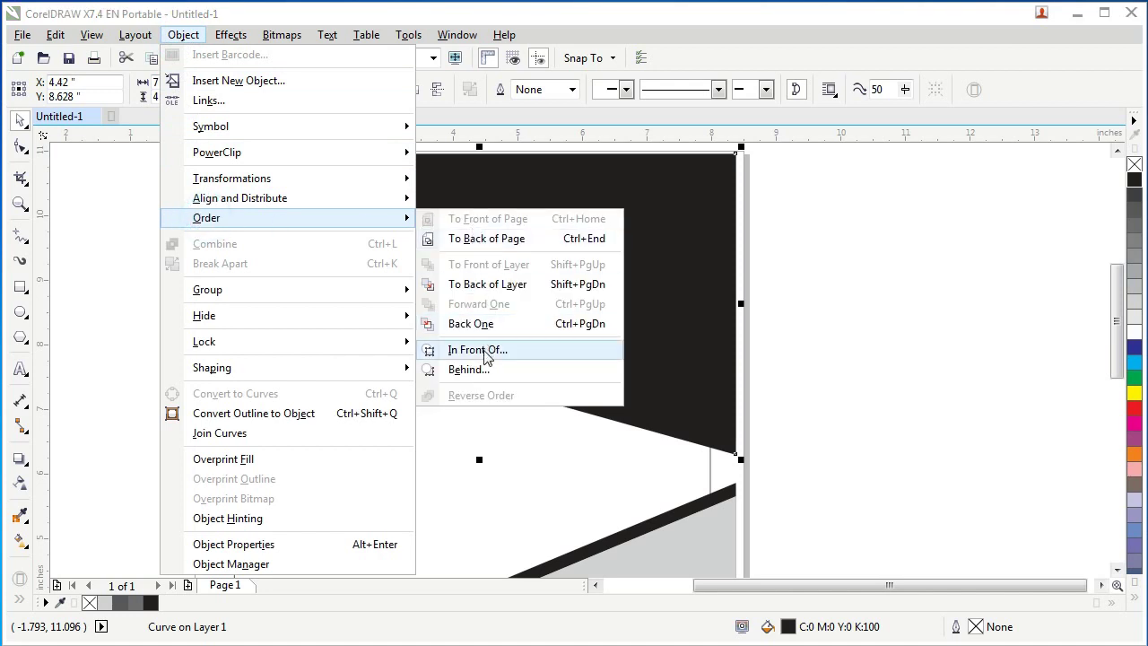
click(473, 369)
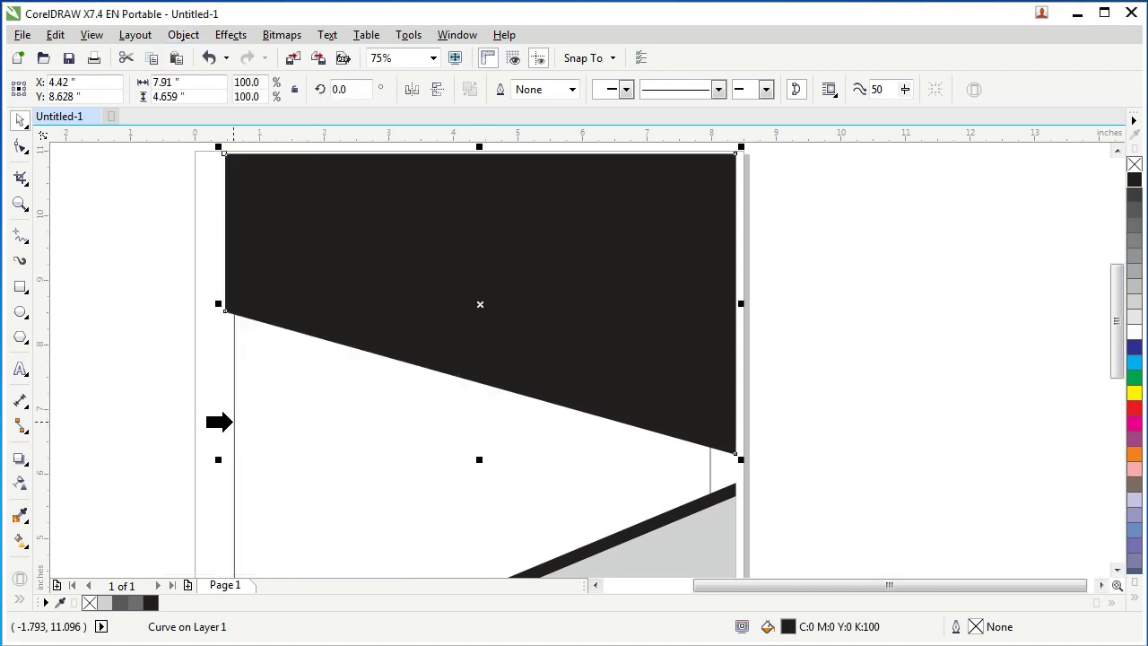
click(231, 422)
click(820, 319)
Step: Switch to the web browser and copy the tablet, keyboard and mouse photo from the Pixabay page
scroll(514, 251, down, 2)
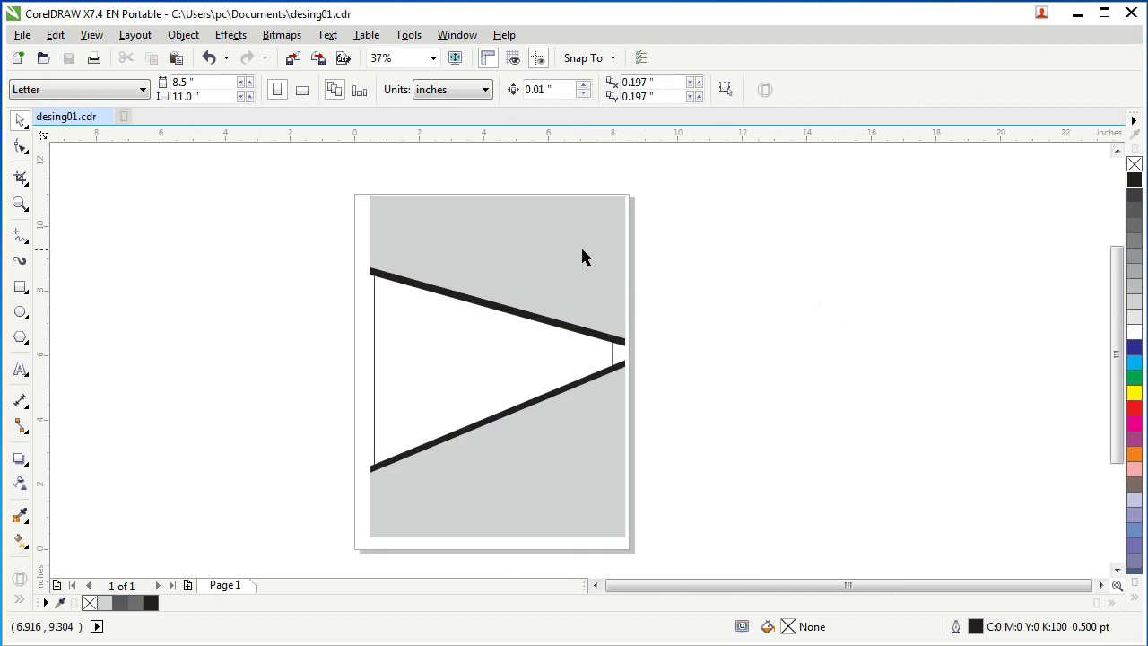
scroll(575, 289, up, 2)
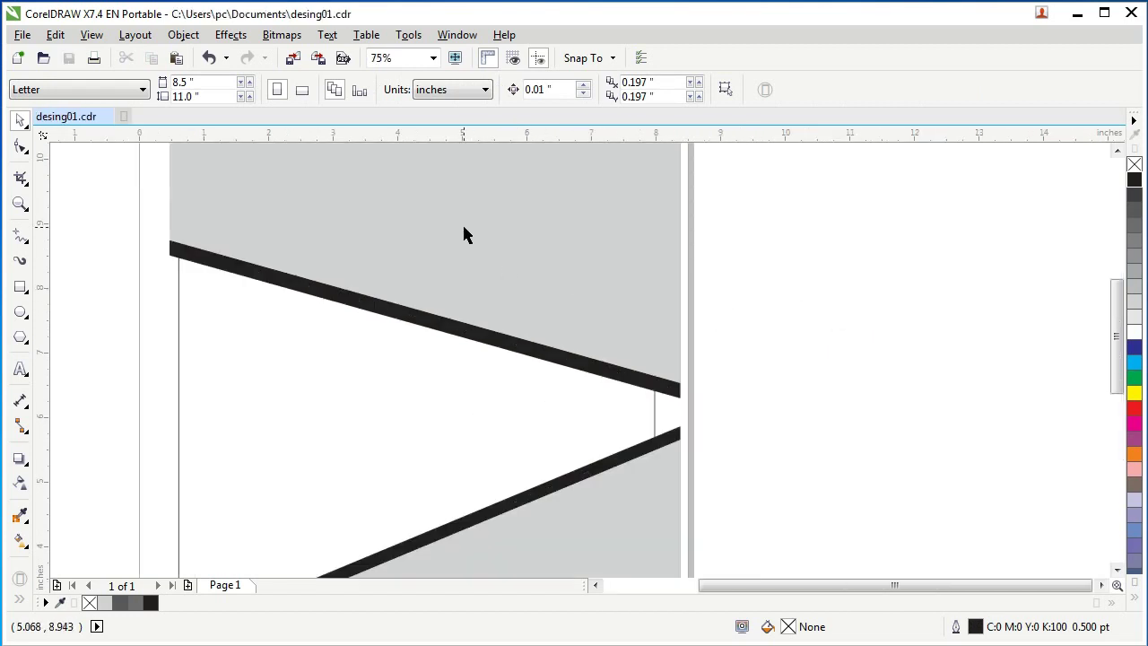
scroll(465, 235, down, 2)
click(704, 328)
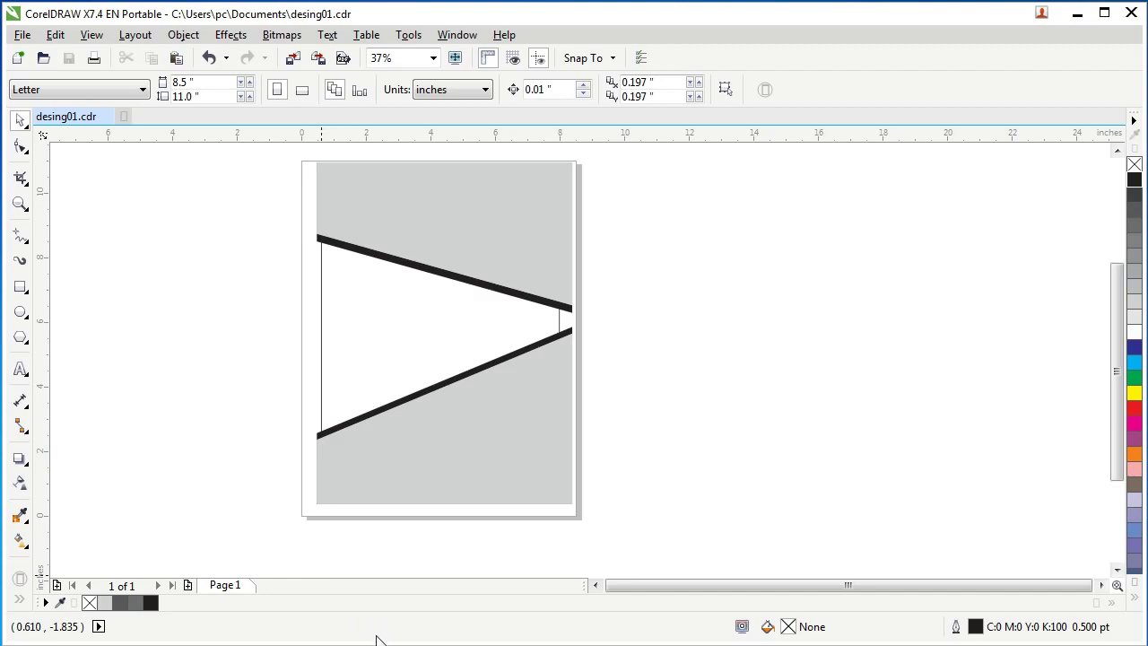
click(321, 634)
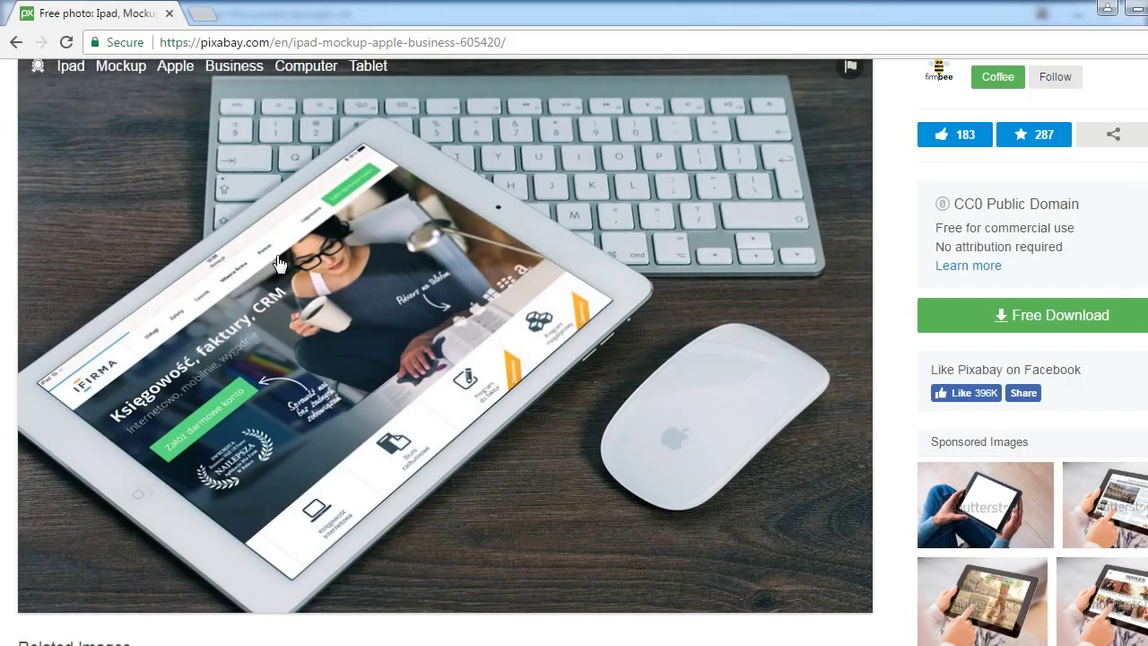
right_click(431, 331)
click(473, 373)
Step: Switch back to desing01.cdr in CorelDRAW, paste the photo and move it partly off the page, centred at about X 10.69, Y 4.94 in
mouse_move(436, 635)
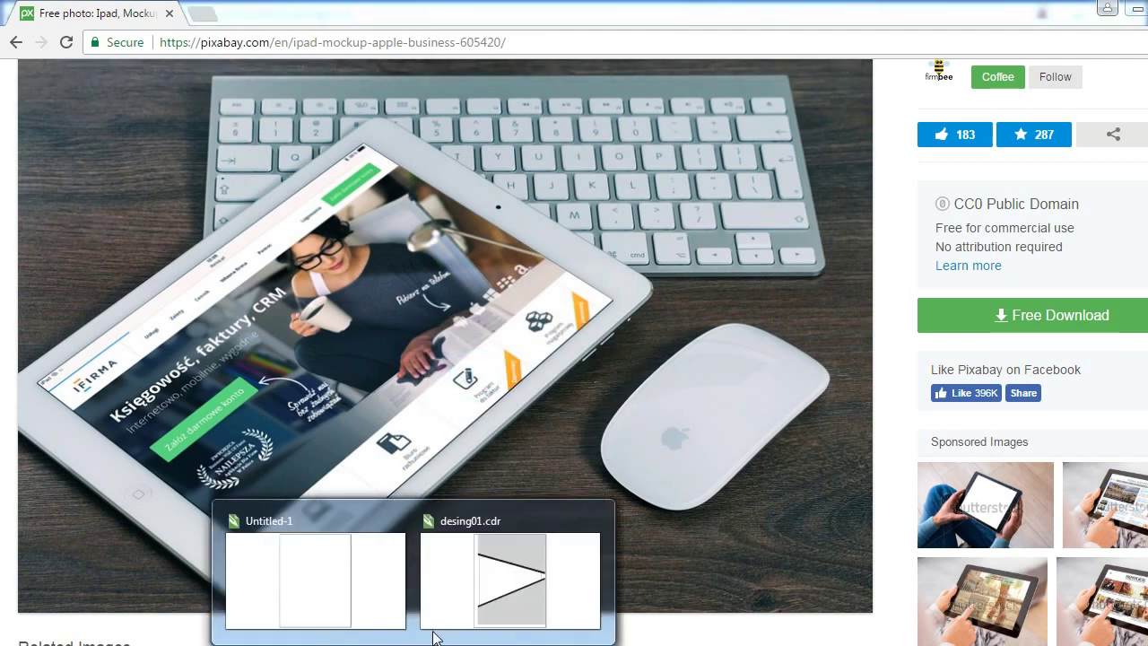
click(503, 587)
key(ctrl+v)
click(516, 345)
drag(488, 334, 697, 352)
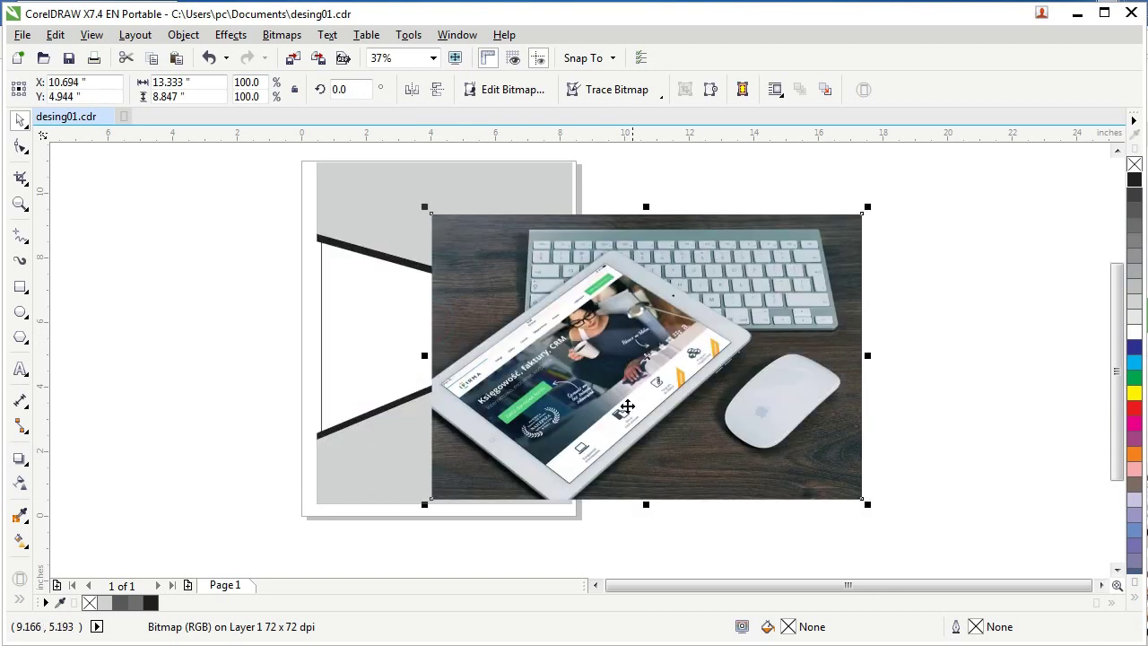
Step: Place the photo inside the large frame rectangle as a PowerClip
click(199, 34)
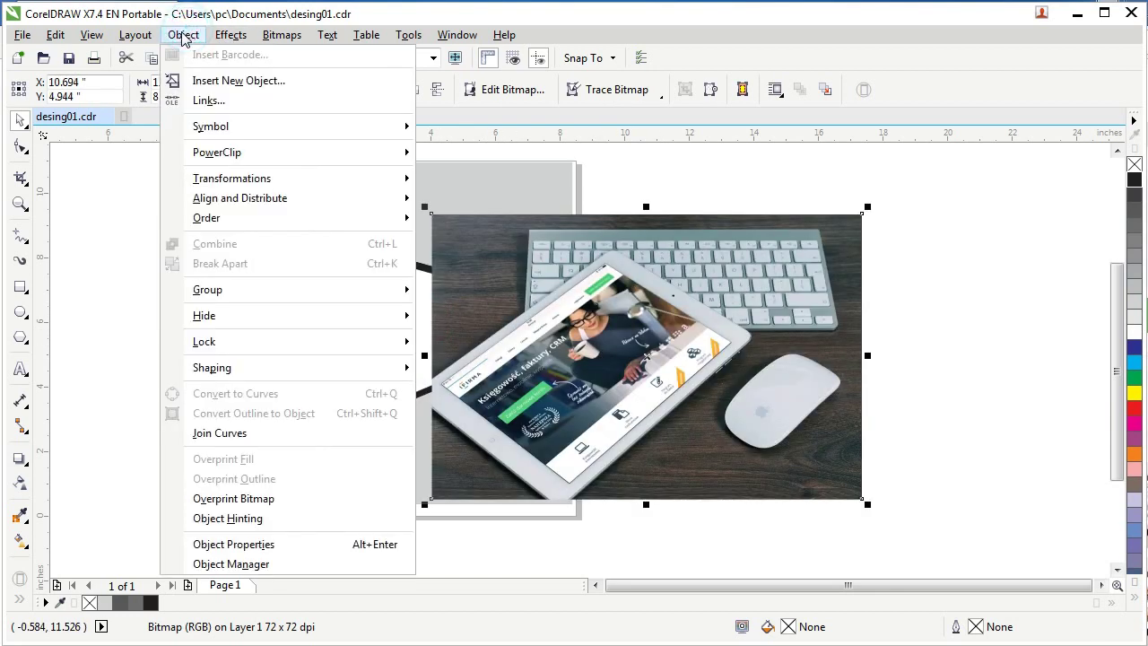
mouse_move(207, 156)
click(473, 152)
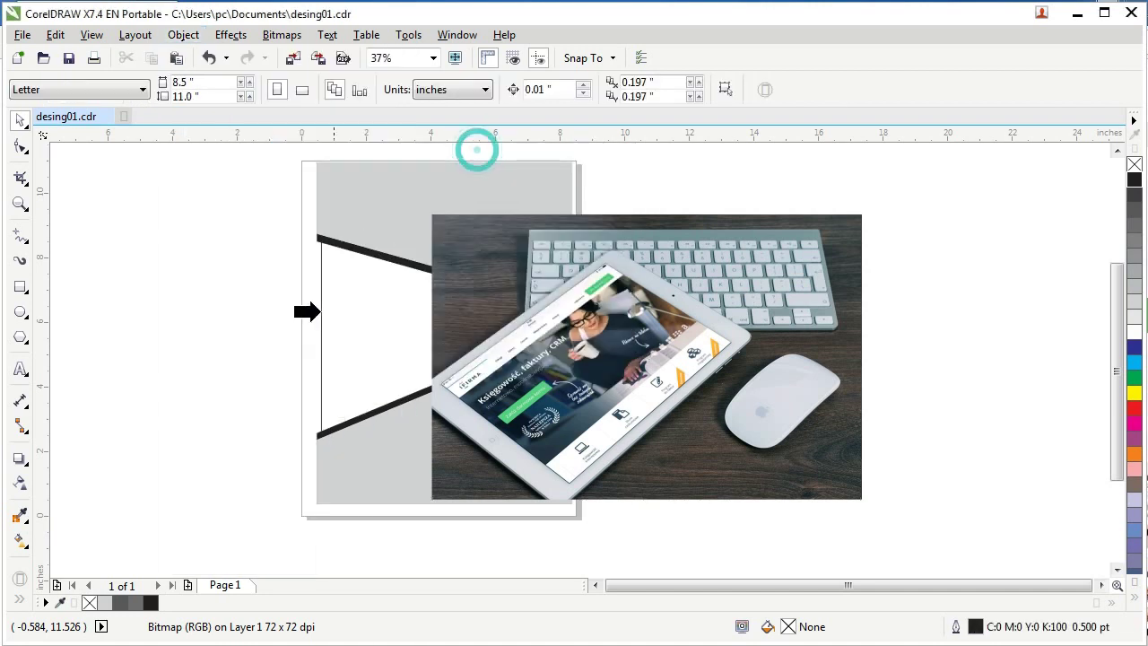
click(320, 318)
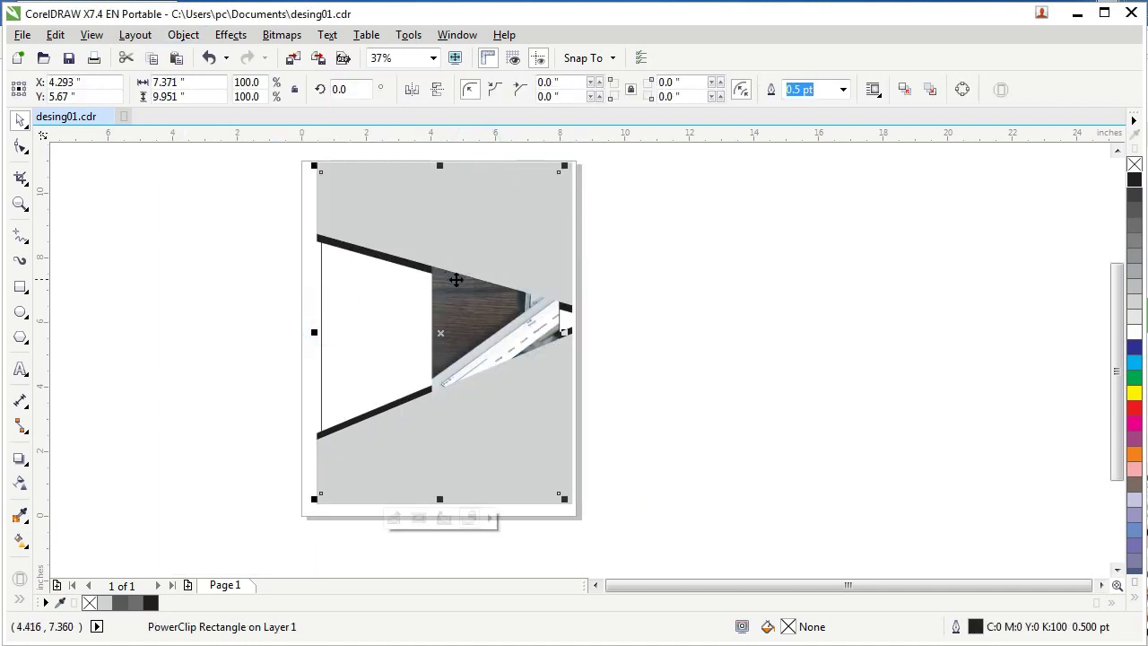
Step: Edit the PowerClip contents and move the photo over the frame, centred at about X 6.17, Y 5.47 in
right_click(443, 308)
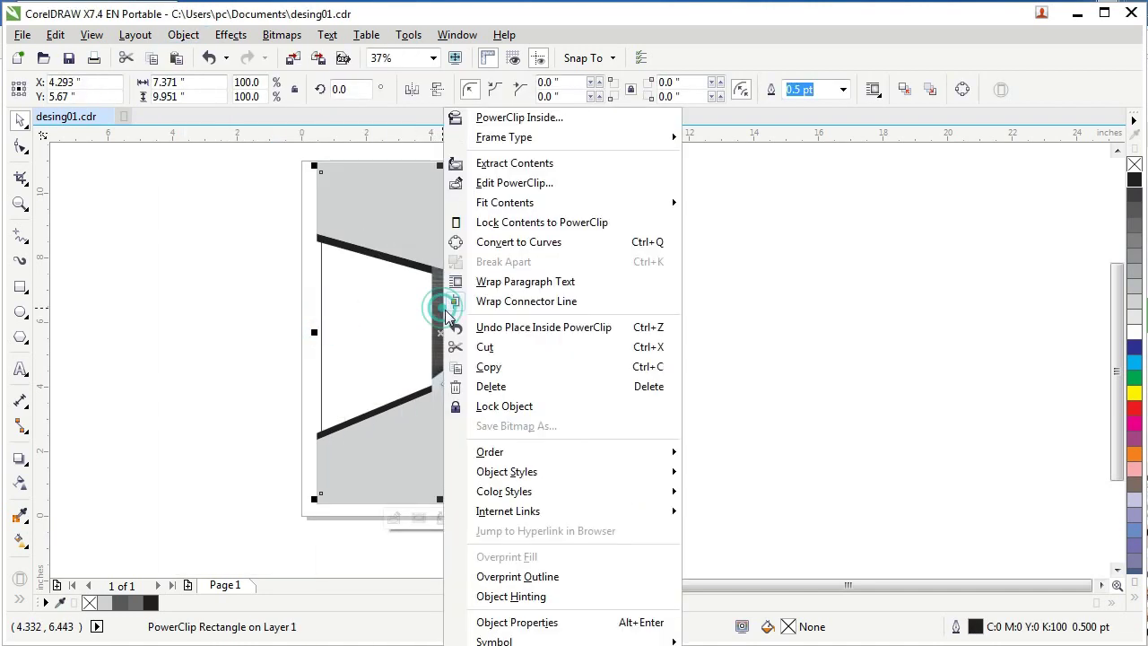
click(499, 191)
drag(501, 323, 354, 308)
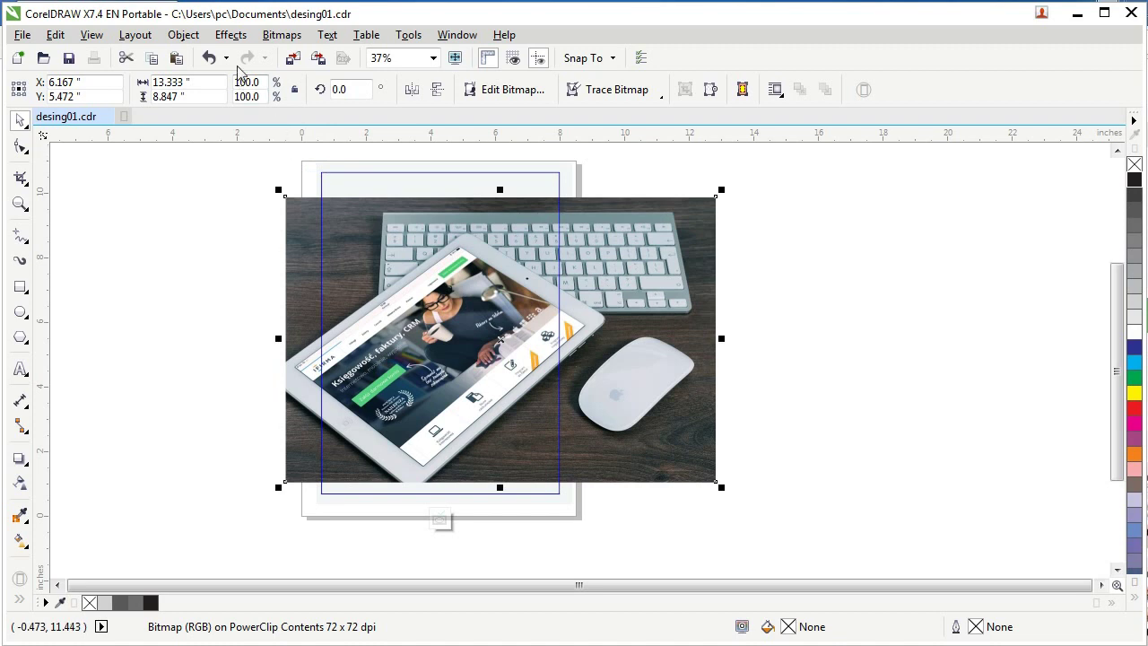
click(231, 36)
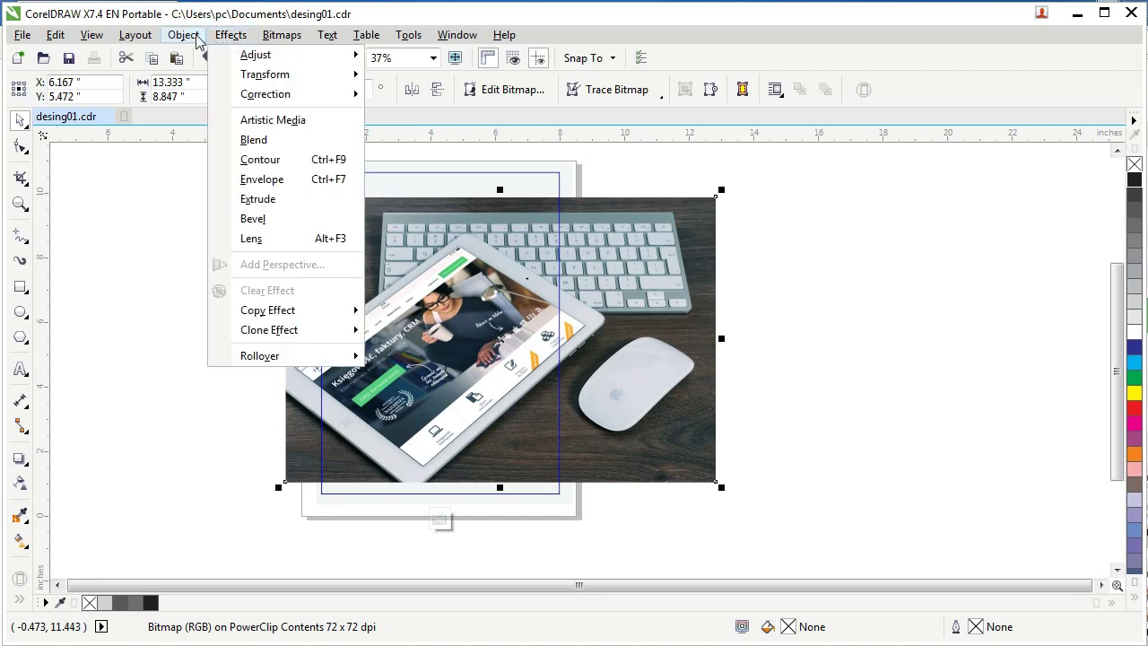
click(224, 218)
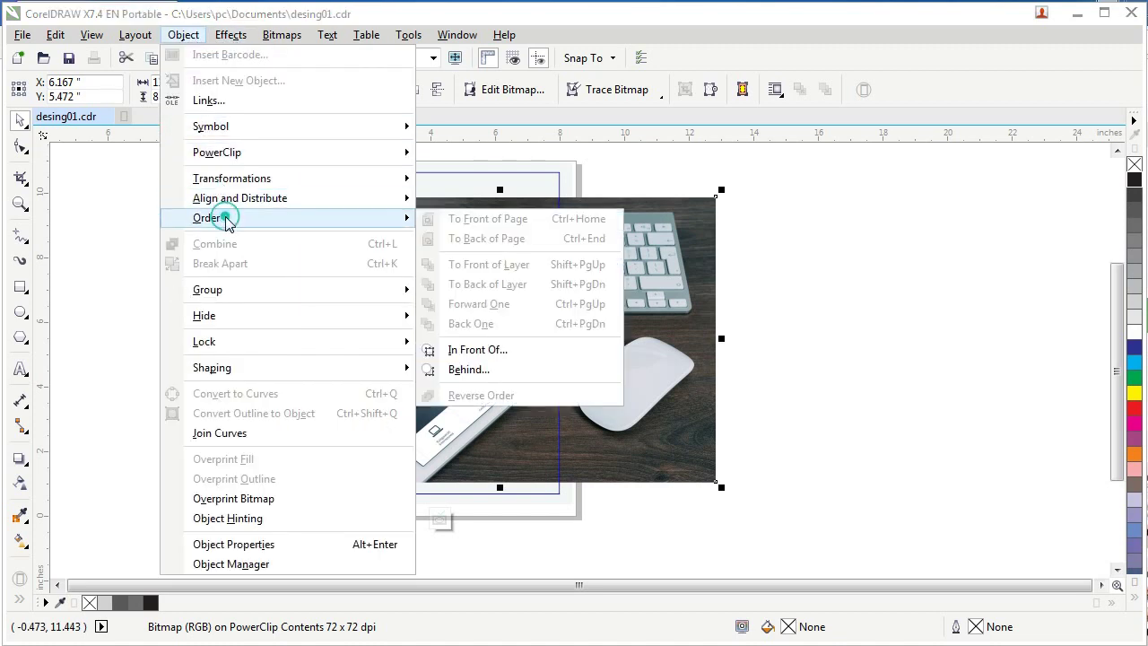
click(470, 369)
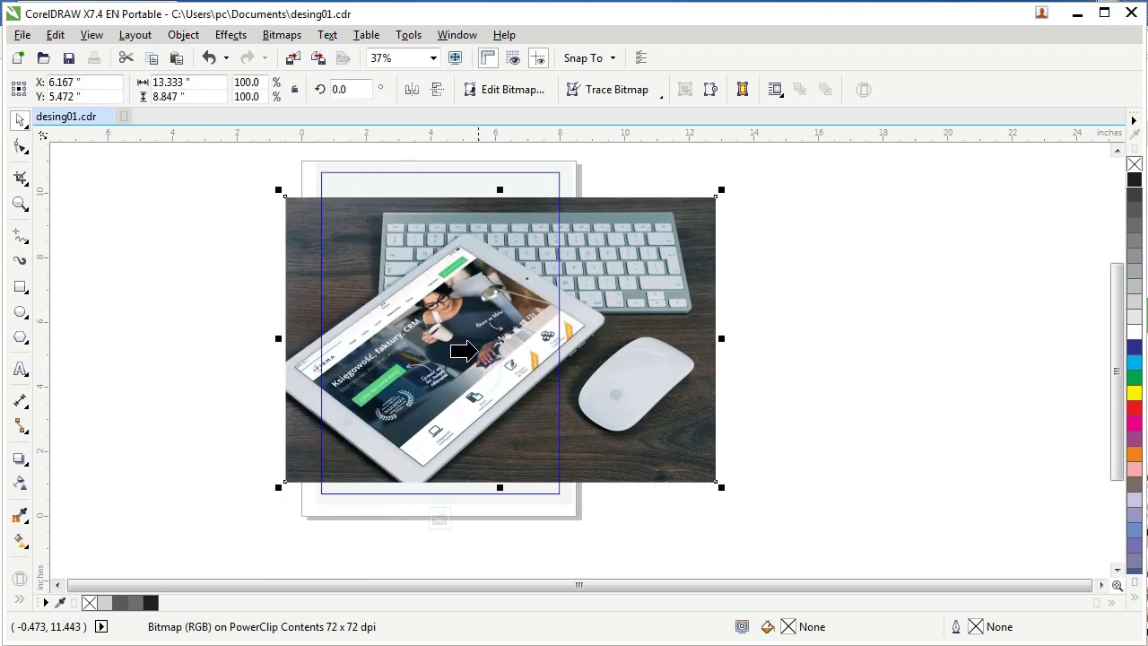
click(373, 189)
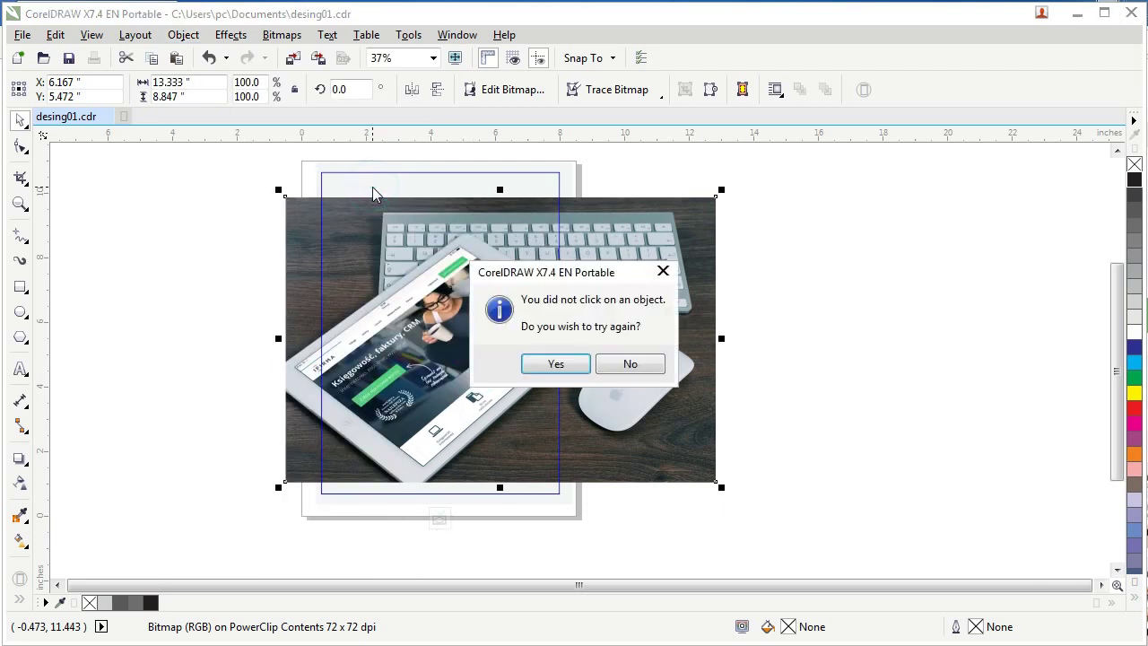
click(554, 364)
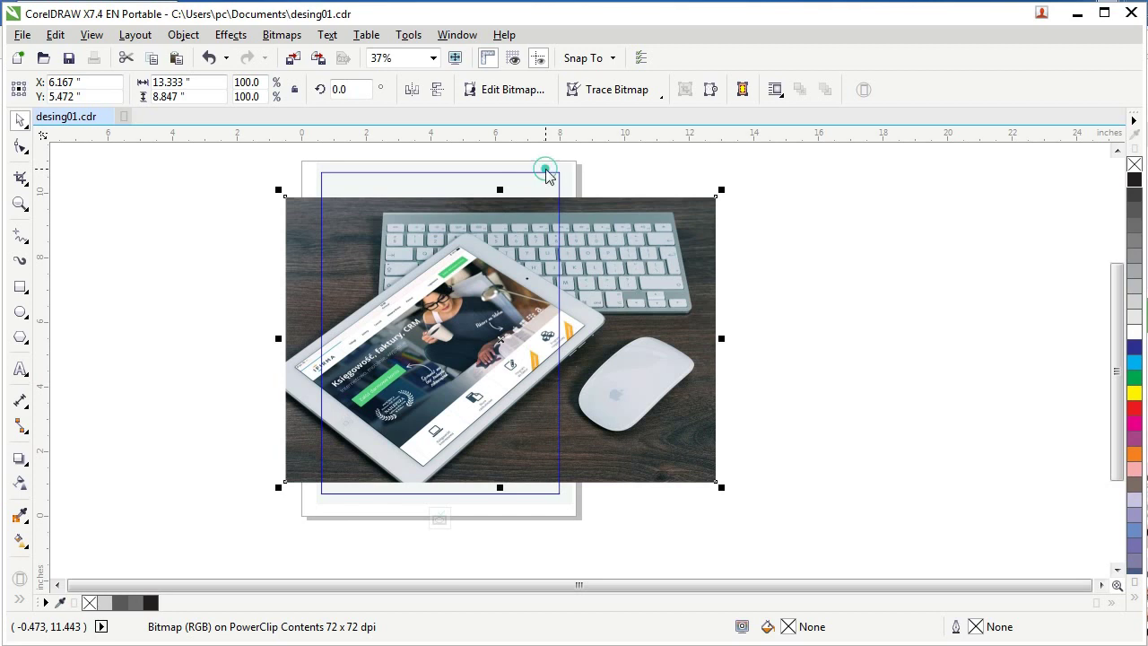
click(544, 168)
click(630, 364)
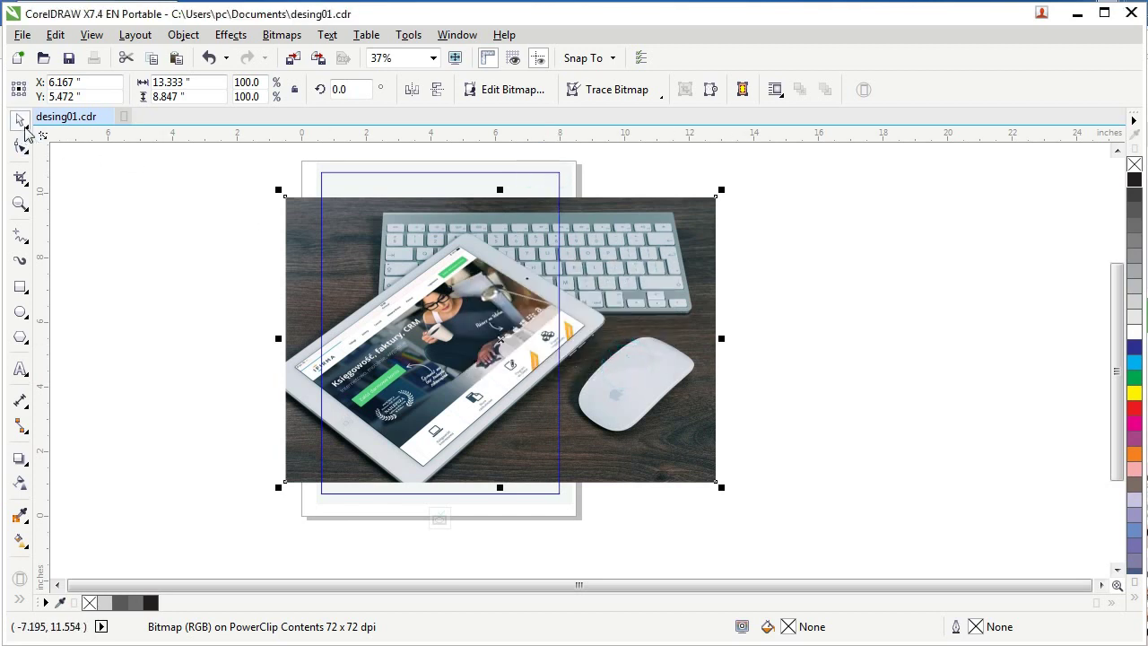
Step: Scale the photo to about 72.5%, centre it at about X 3.81, Y 5.65 in across the frame, and finish editing the PowerClip
drag(717, 191, 565, 296)
drag(485, 303, 485, 296)
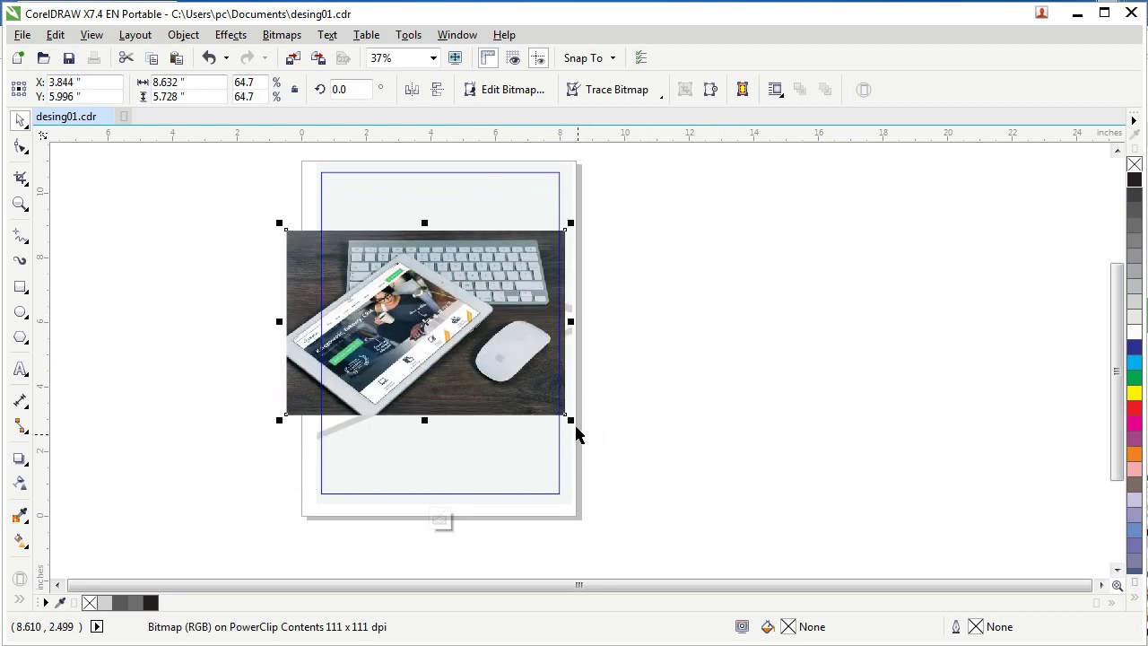
drag(576, 425, 606, 458)
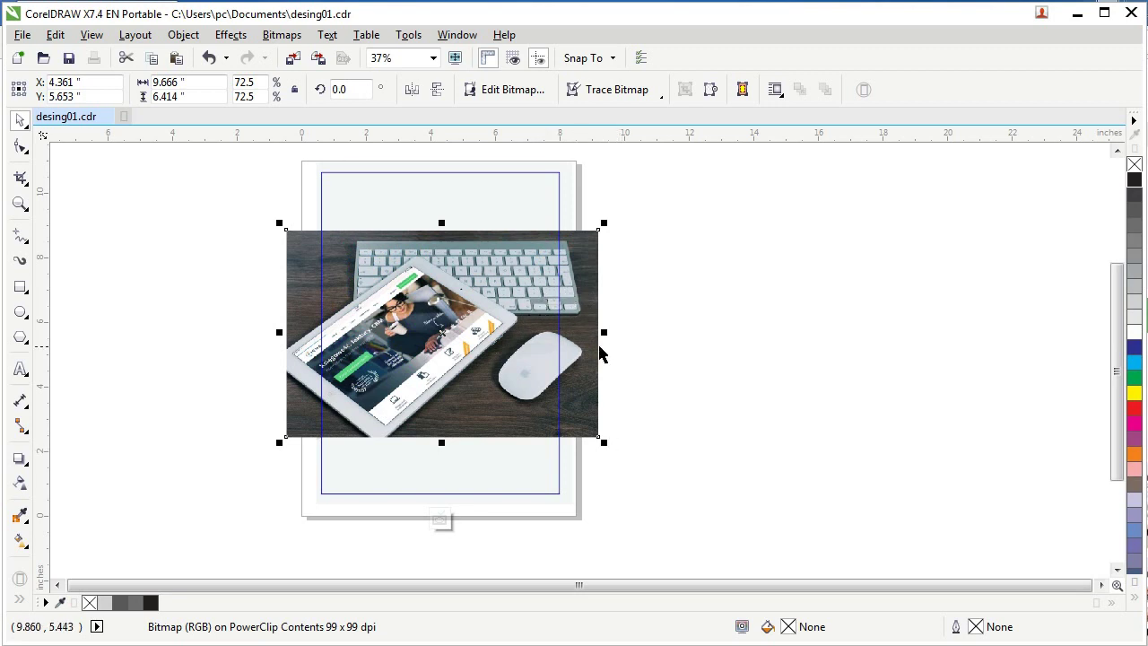
drag(535, 337, 535, 337)
drag(536, 337, 536, 338)
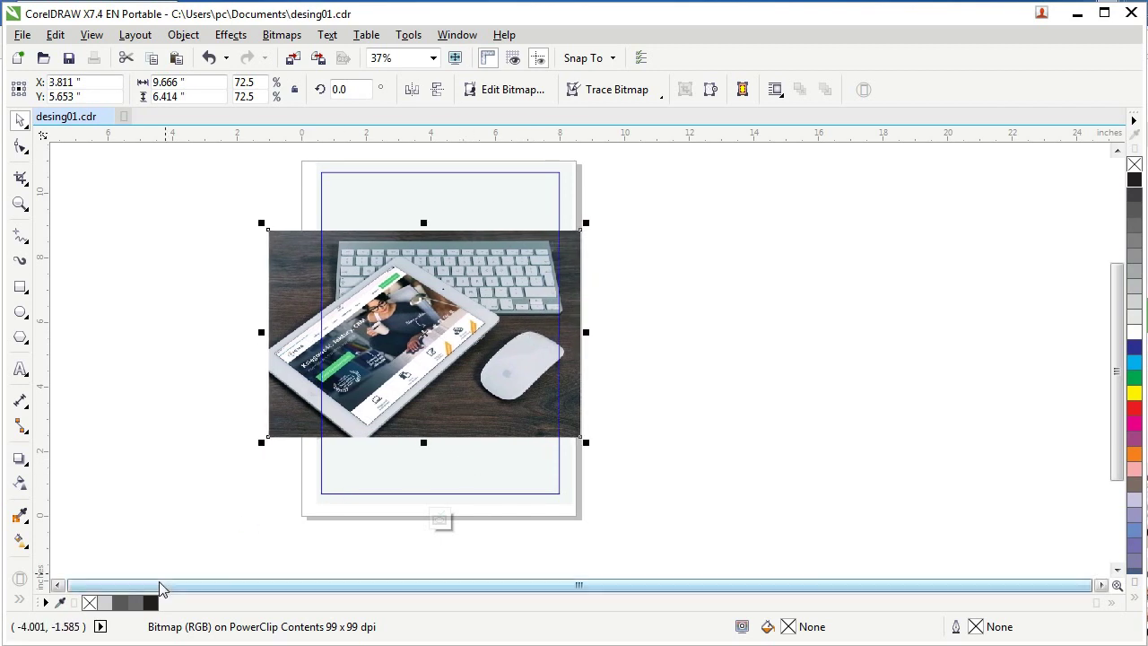
click(439, 520)
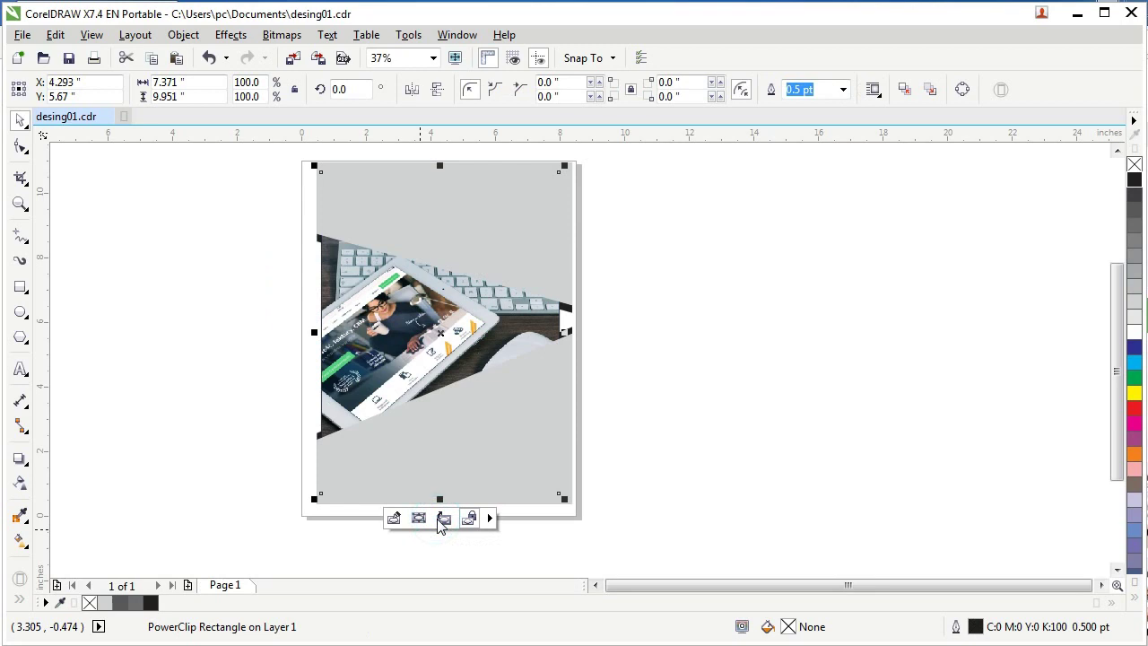
click(673, 411)
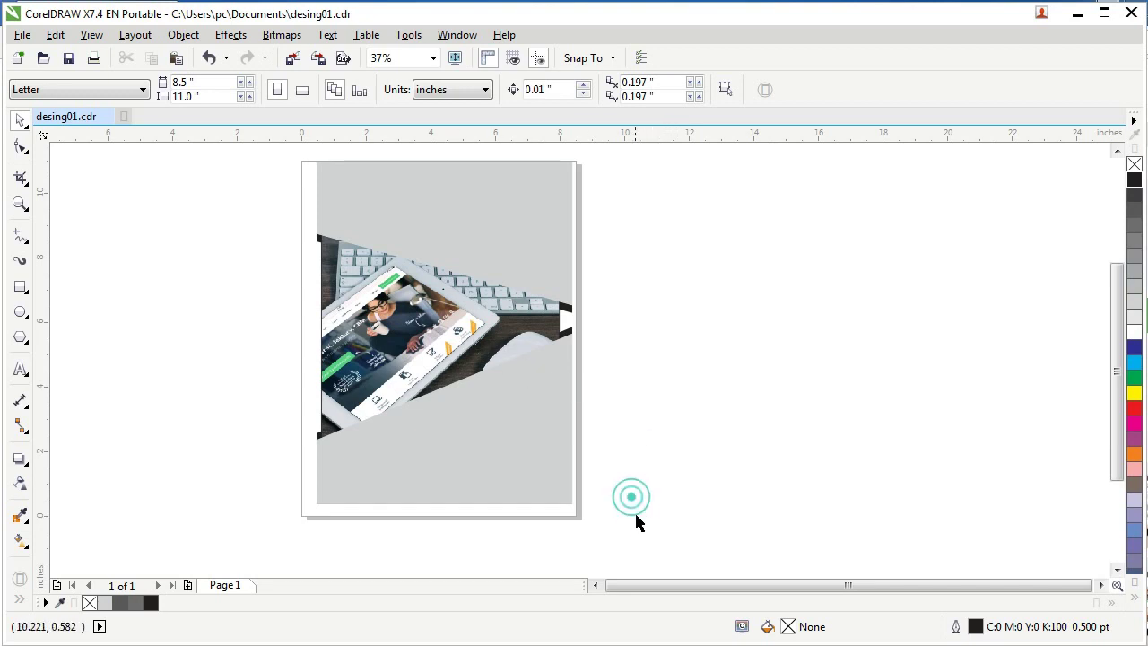
Step: Place the upper and lower light gray panels with their black edges inside the frame rectangle as a PowerClip
drag(647, 537, 297, 200)
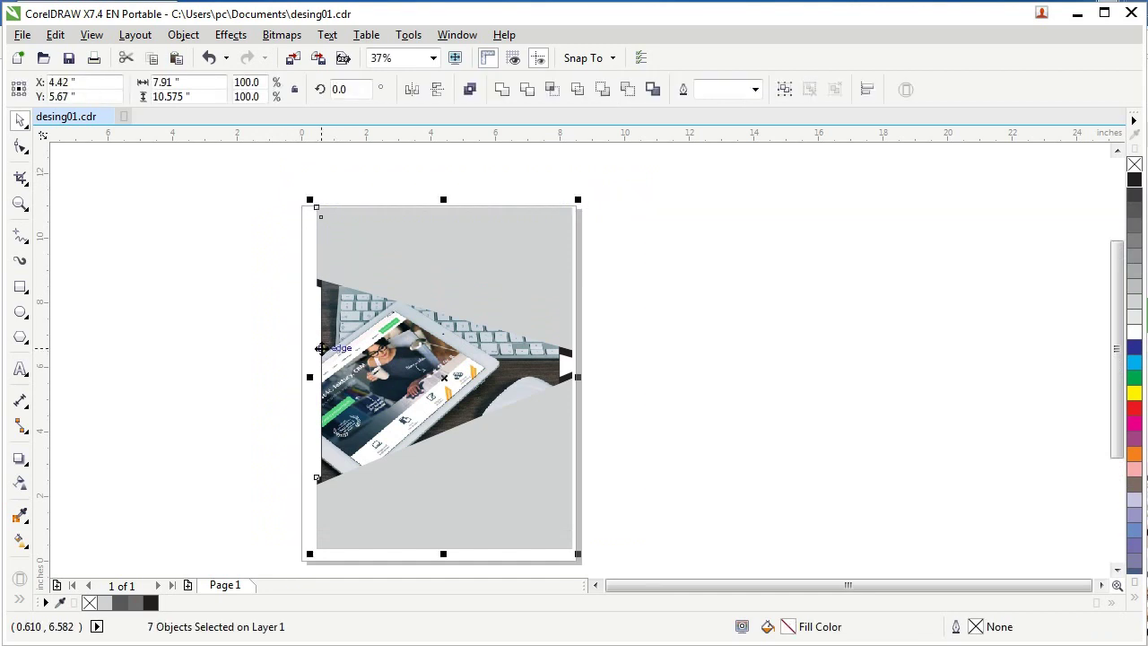
click(740, 341)
drag(239, 147, 691, 371)
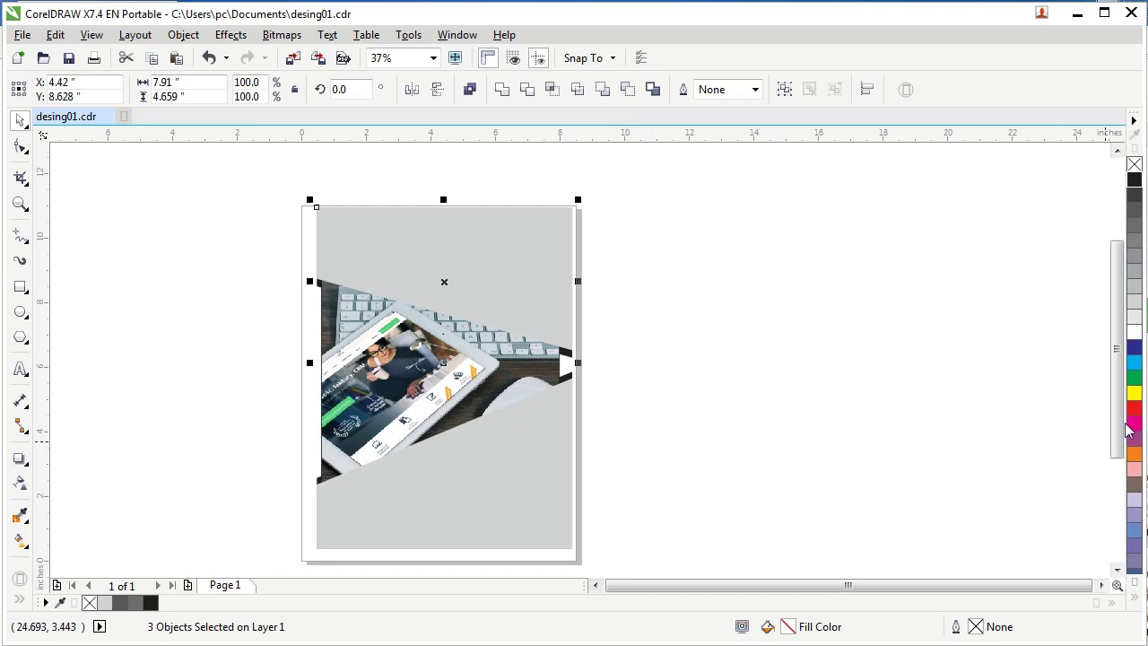
scroll(1121, 421, down, 2)
drag(632, 545, 292, 322)
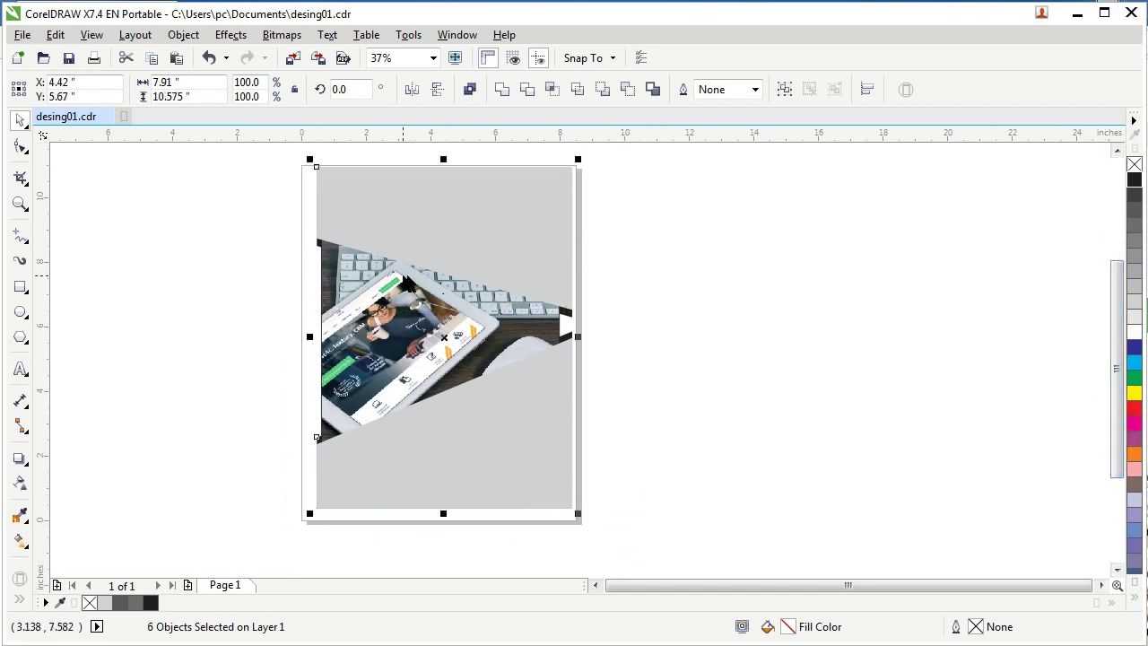
click(183, 35)
click(206, 153)
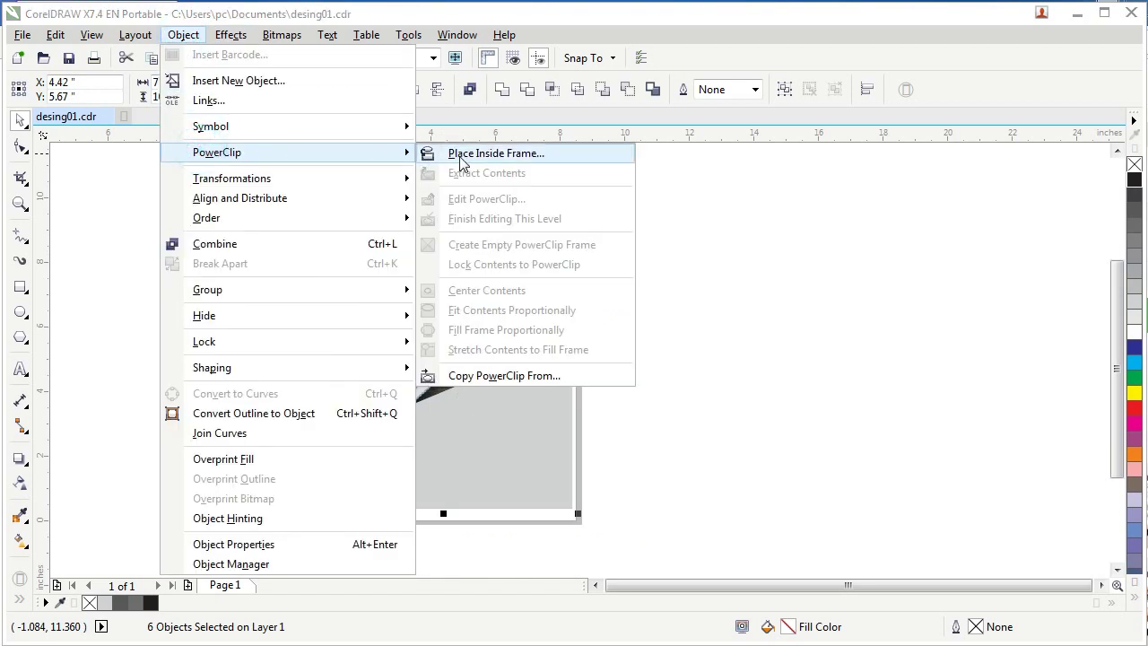
click(495, 153)
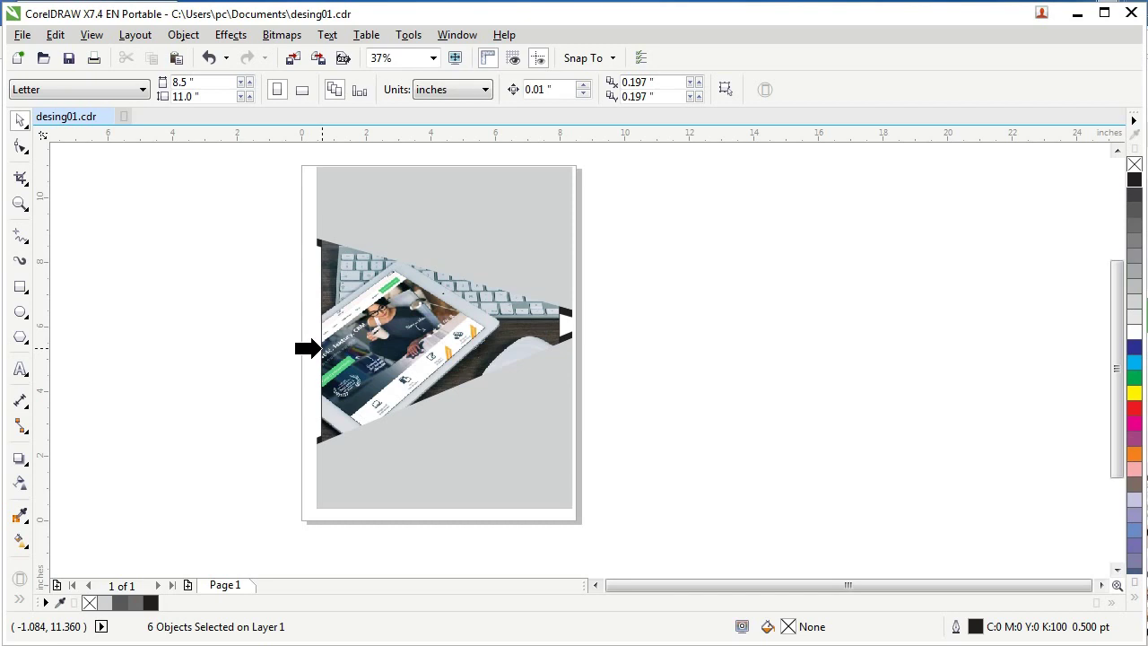
click(313, 337)
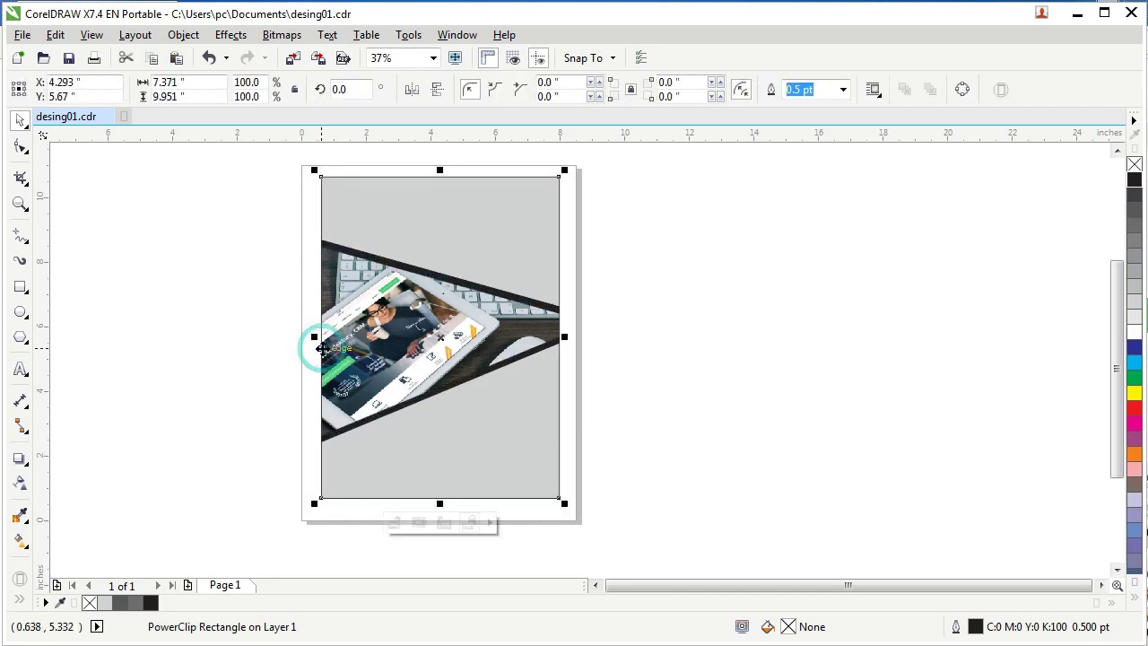
Step: Open the contents of the PowerClip frame rectangle for editing
click(616, 360)
click(666, 360)
click(476, 232)
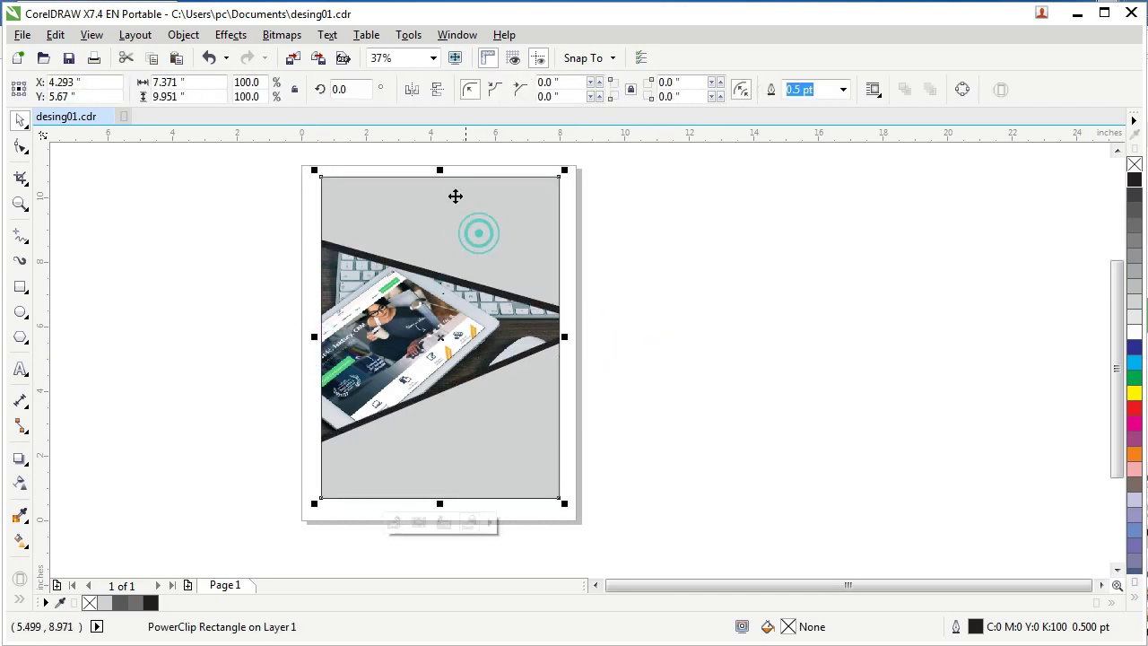
right_click(451, 188)
click(507, 183)
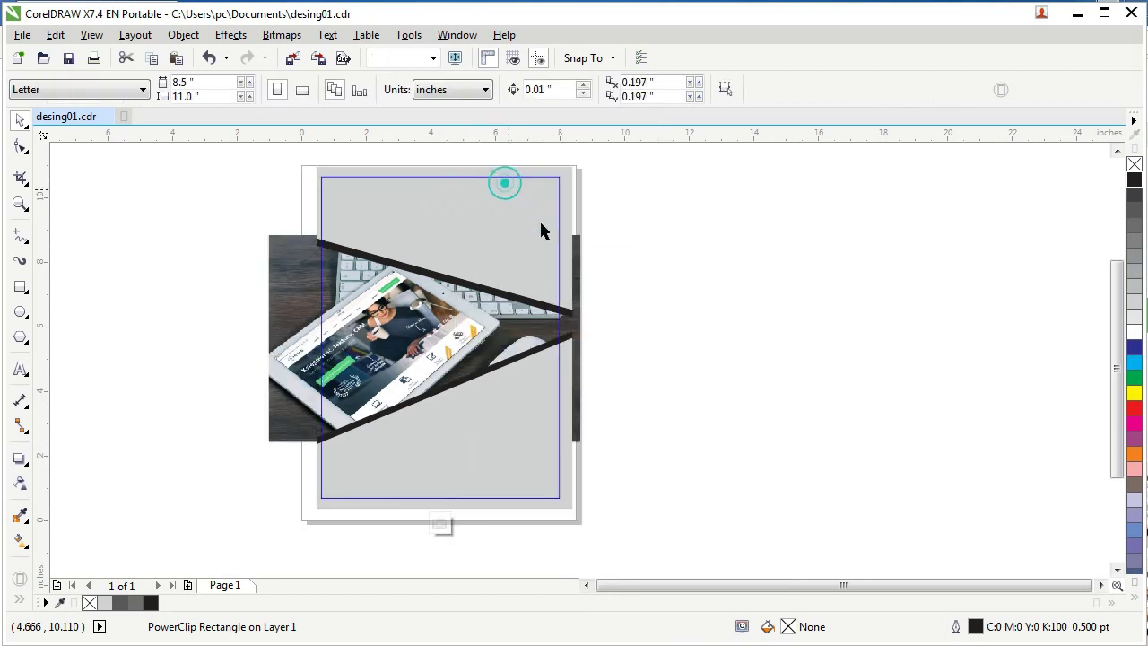
scroll(392, 223, up, 2)
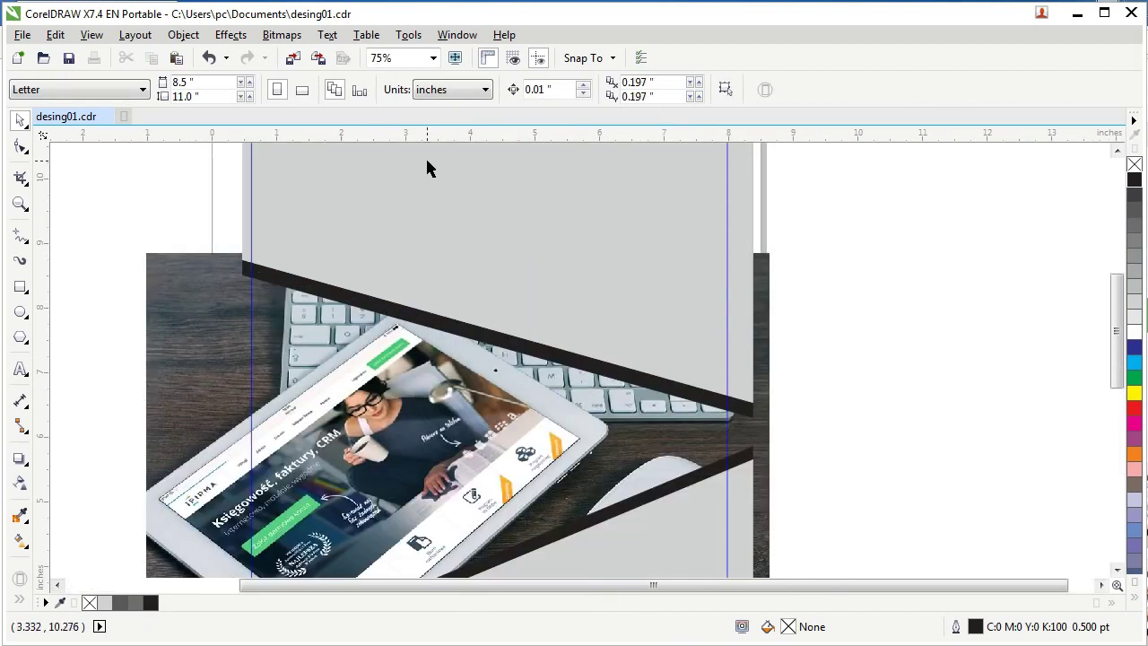
scroll(730, 325, down, 2)
scroll(727, 315, up, 2)
scroll(727, 314, down, 2)
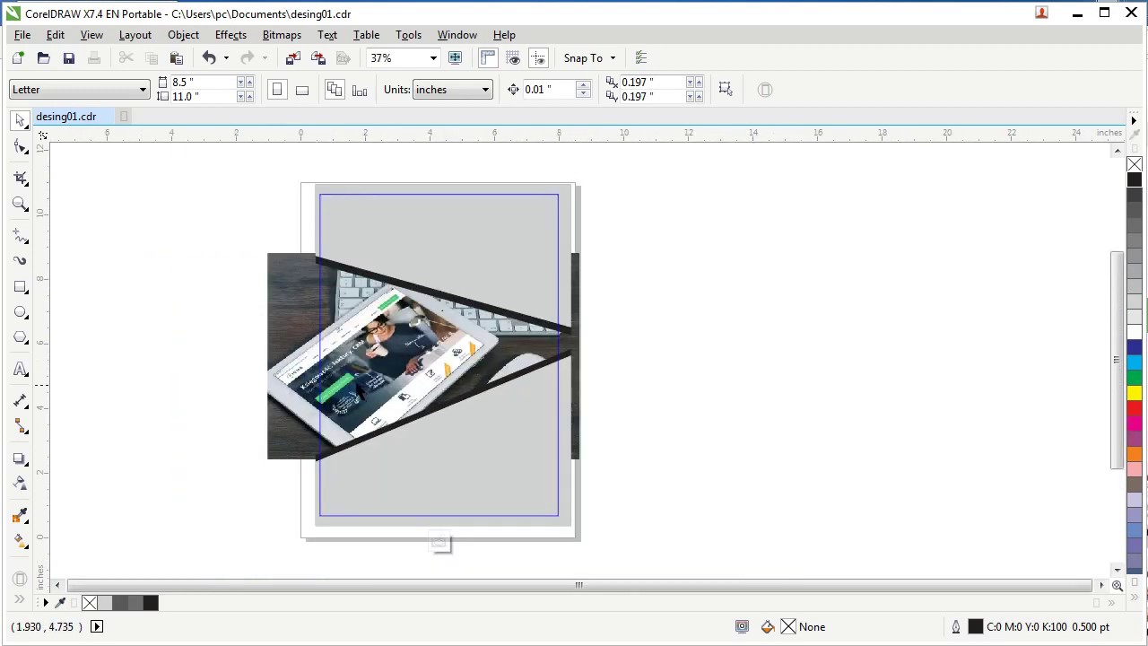
Step: Draw a rectangle about 8.69 by 7.03 in over the middle of the layout, fill it black and remove its outline
click(19, 286)
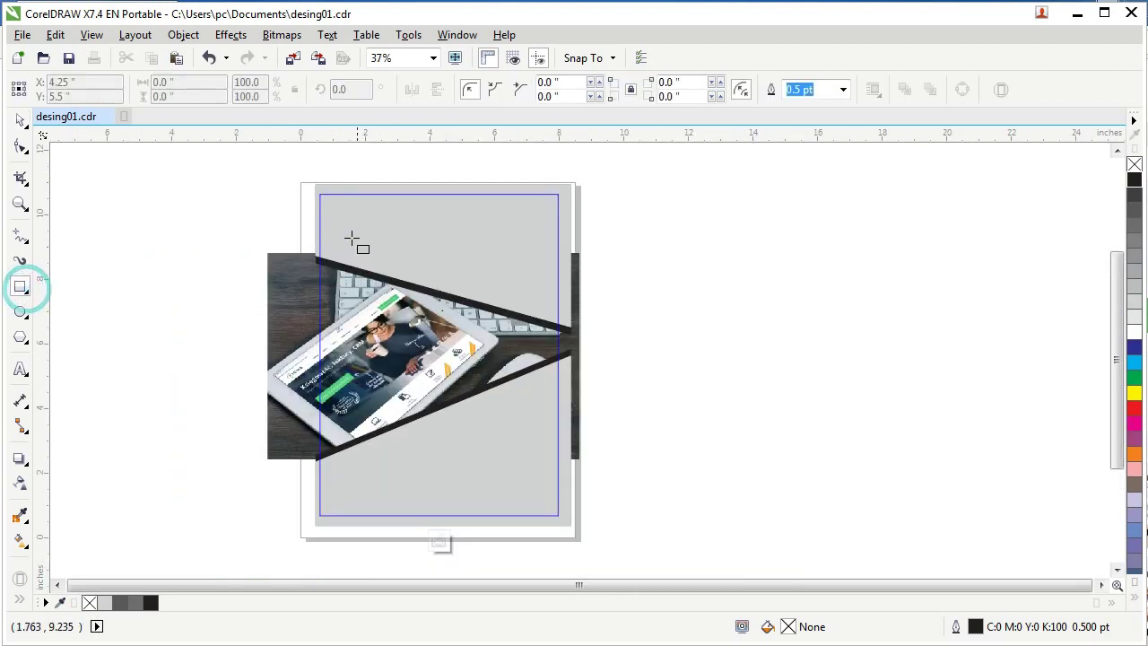
drag(306, 245, 587, 472)
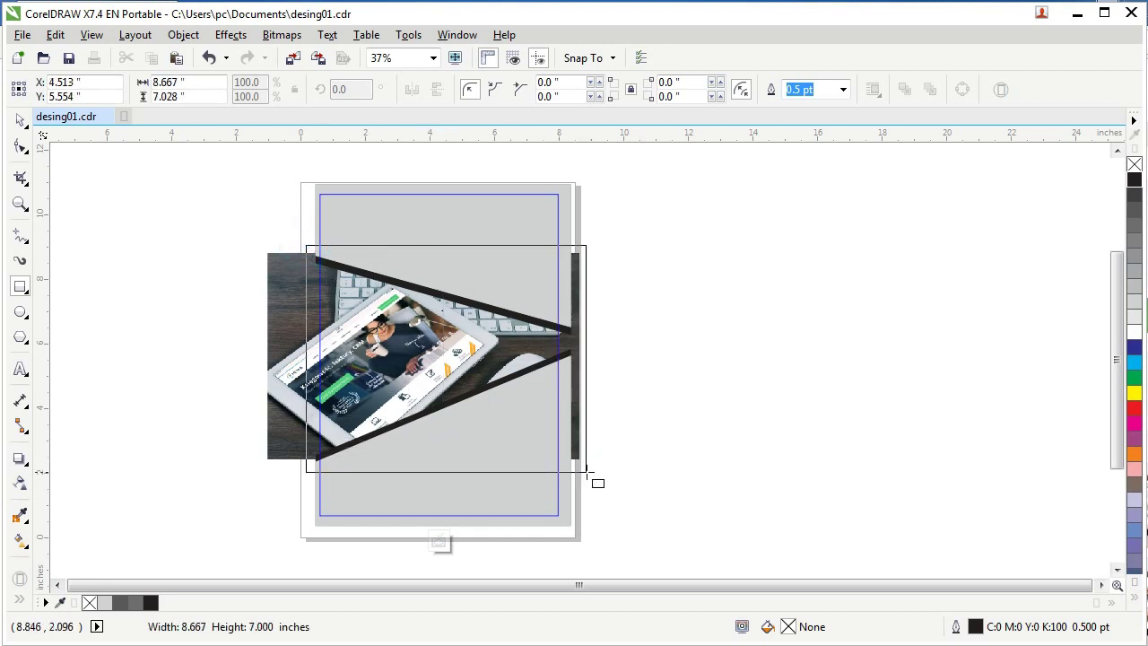
click(20, 120)
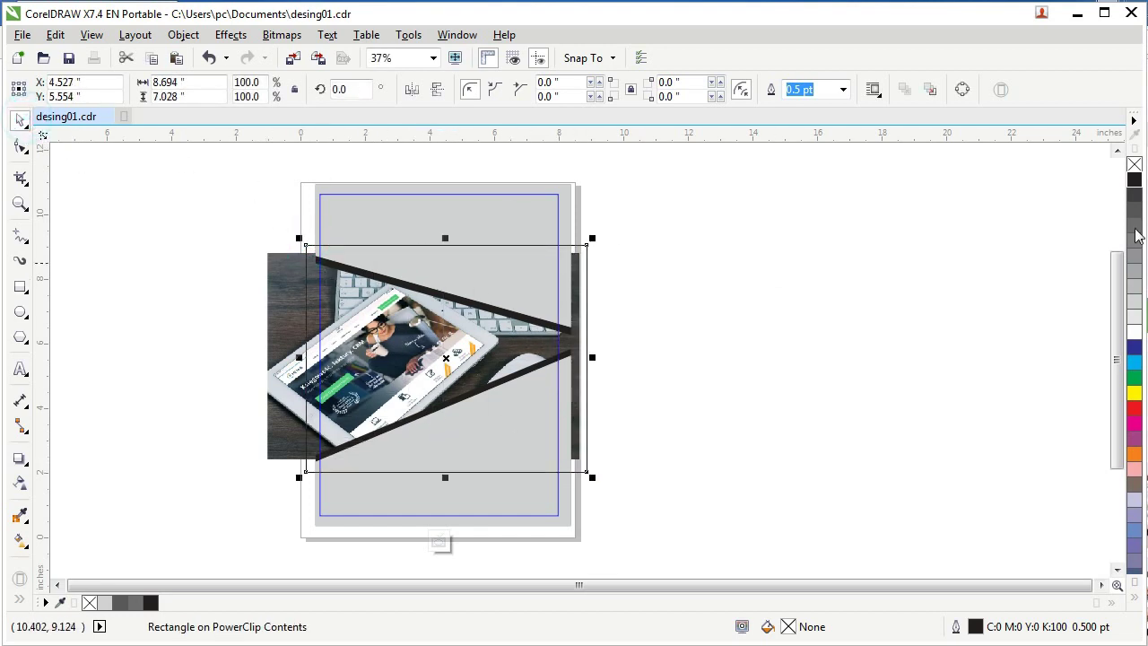
click(1135, 182)
right_click(1134, 164)
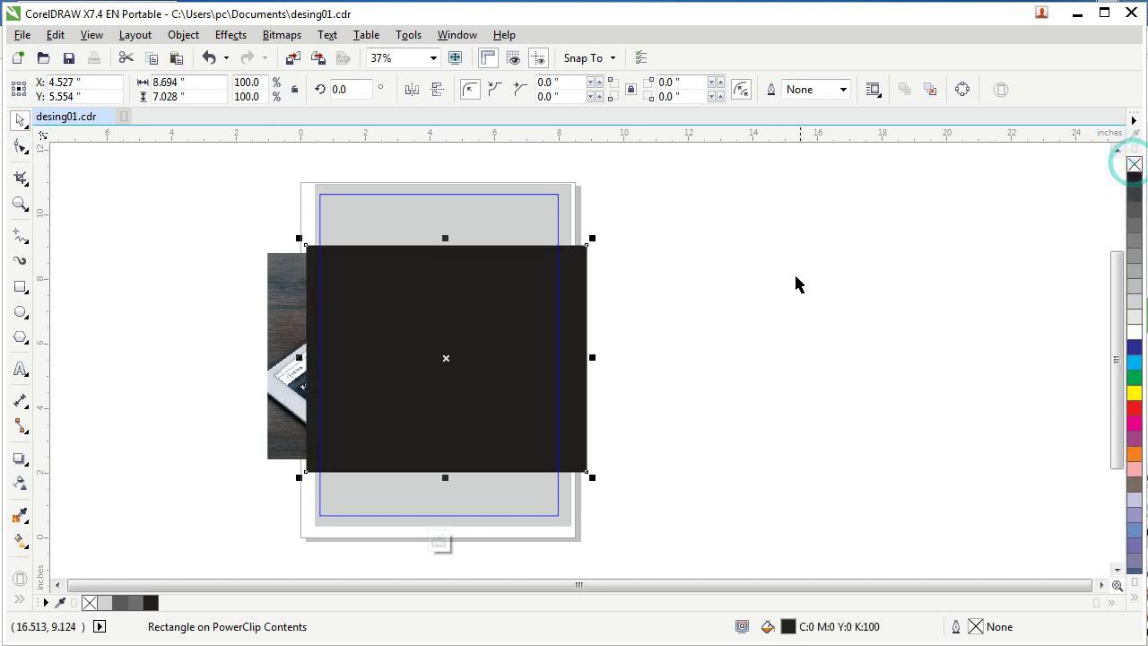
Step: Order the black rectangle and the photo together behind the light gray panels
shift+click(283, 334)
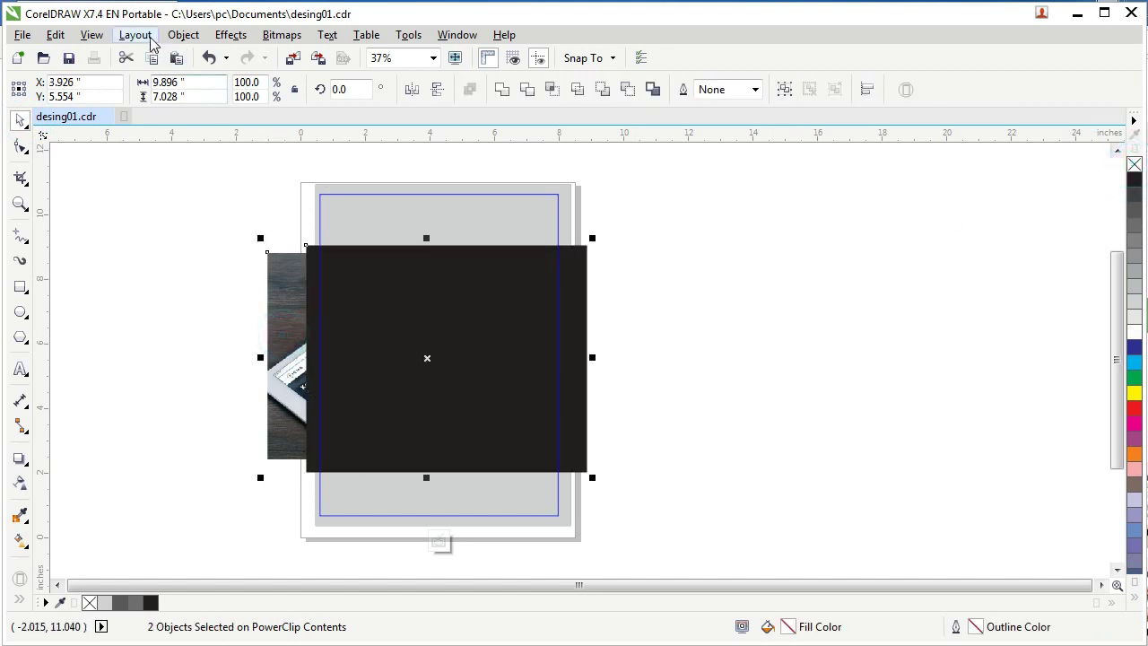
click(181, 34)
mouse_move(206, 218)
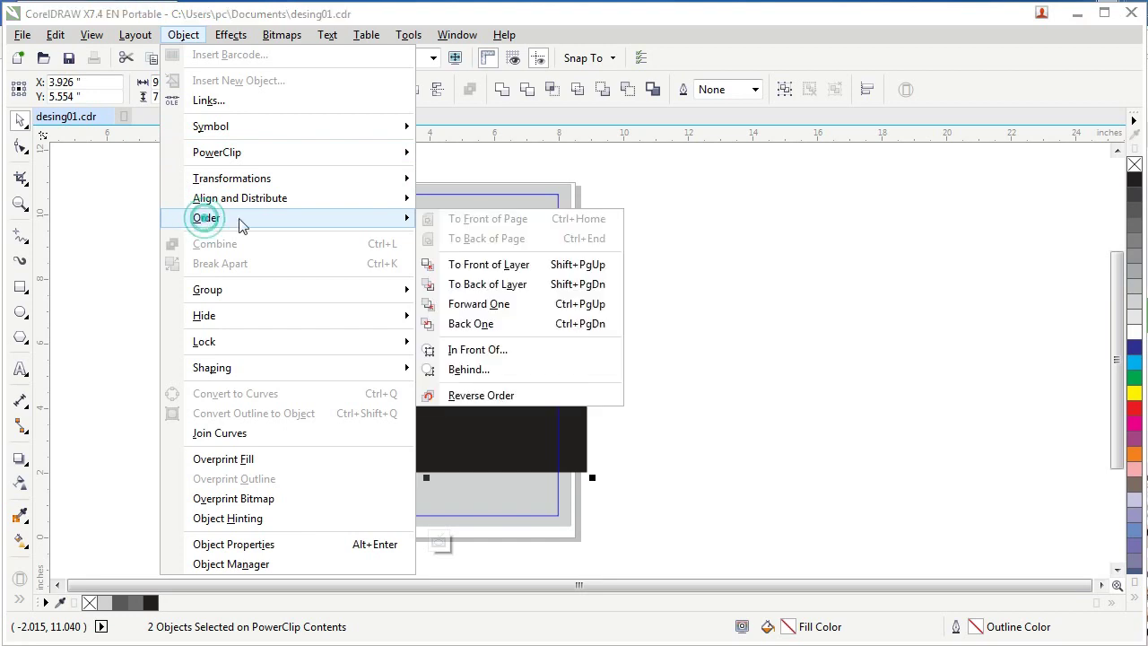
click(485, 369)
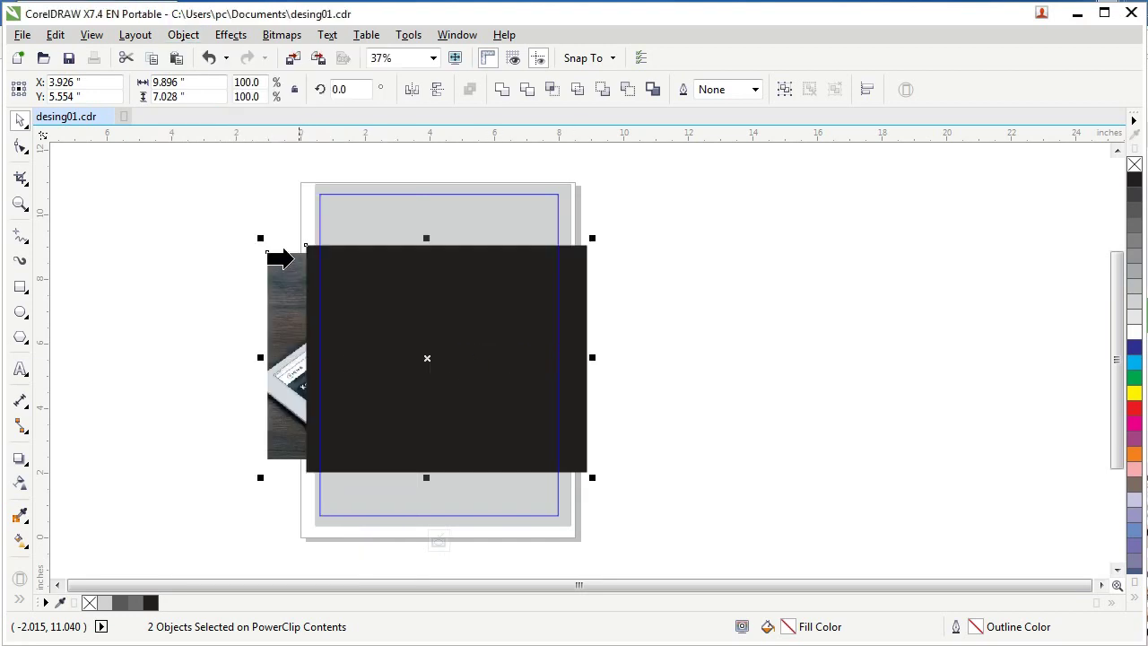
click(313, 191)
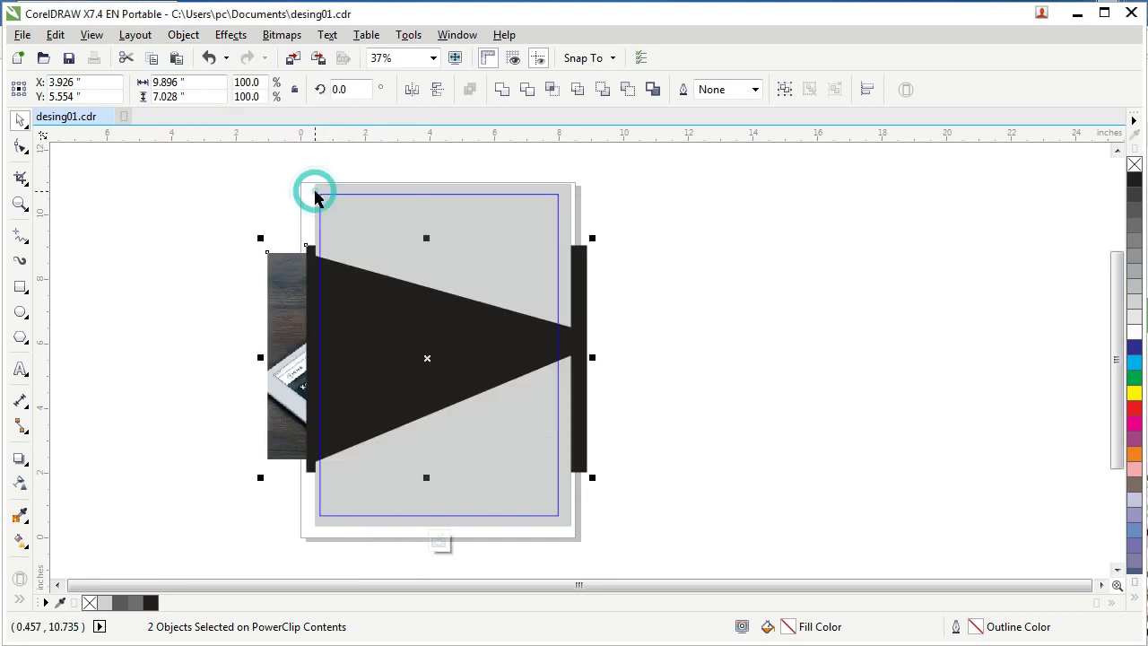
click(693, 339)
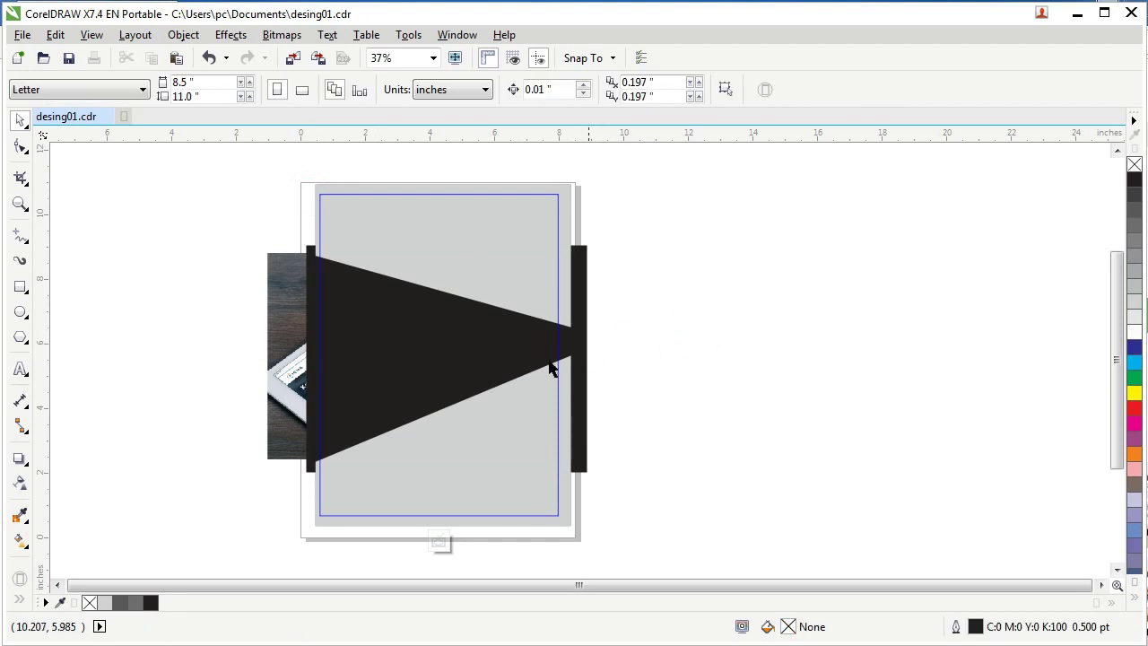
Step: Change the fill of the large black rectangle to 60% black
click(430, 359)
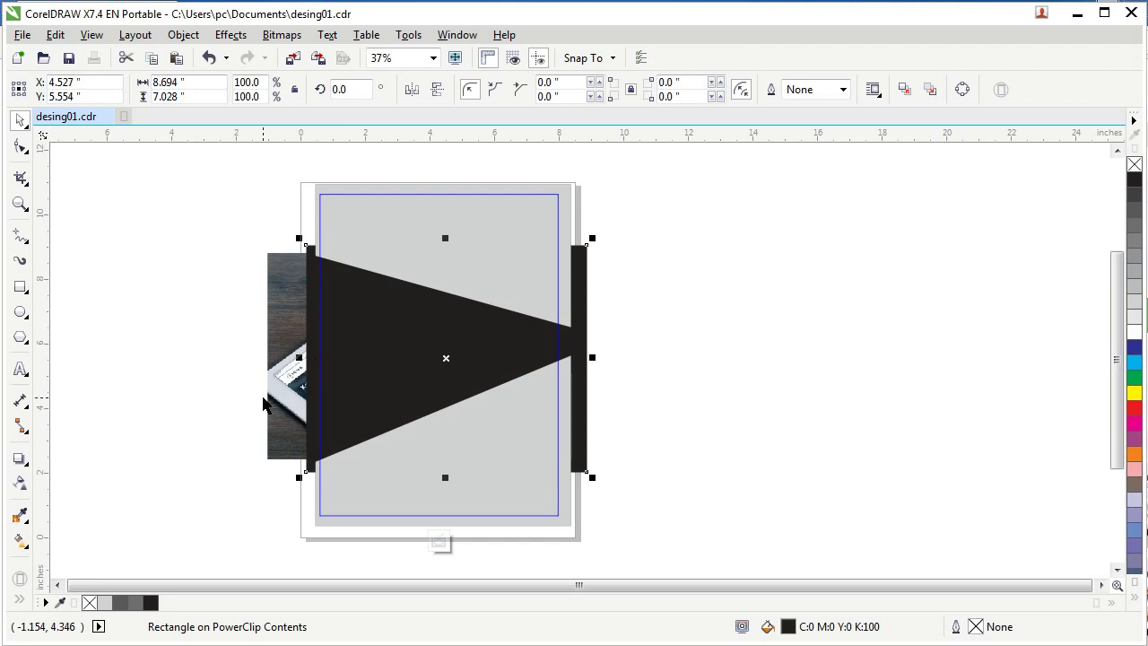
click(668, 325)
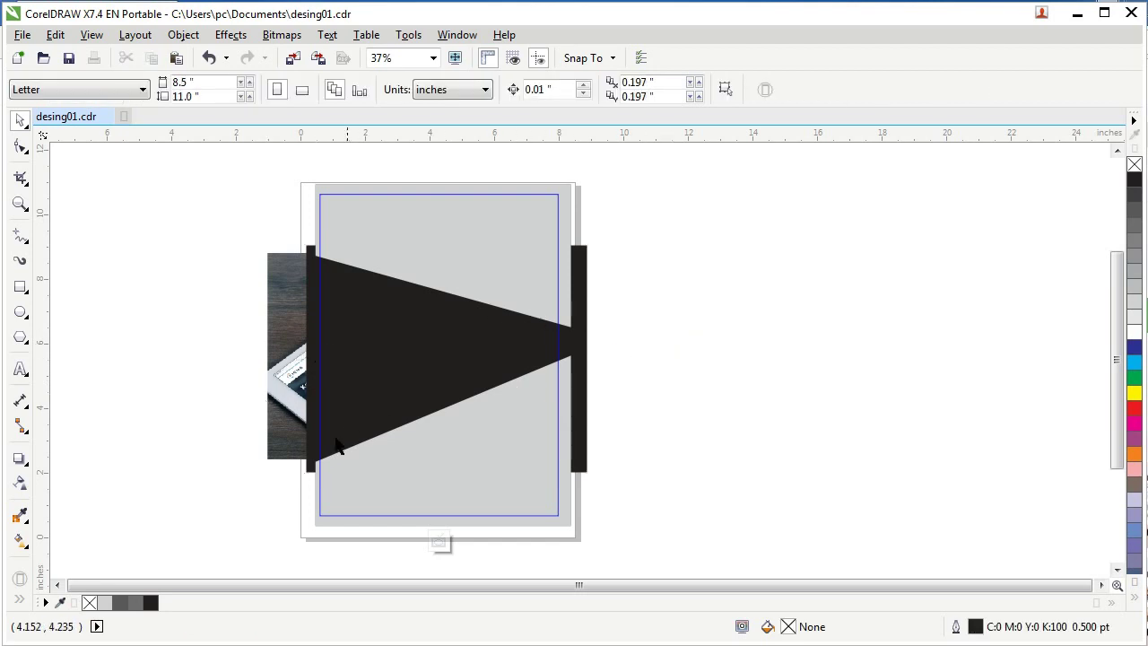
click(343, 386)
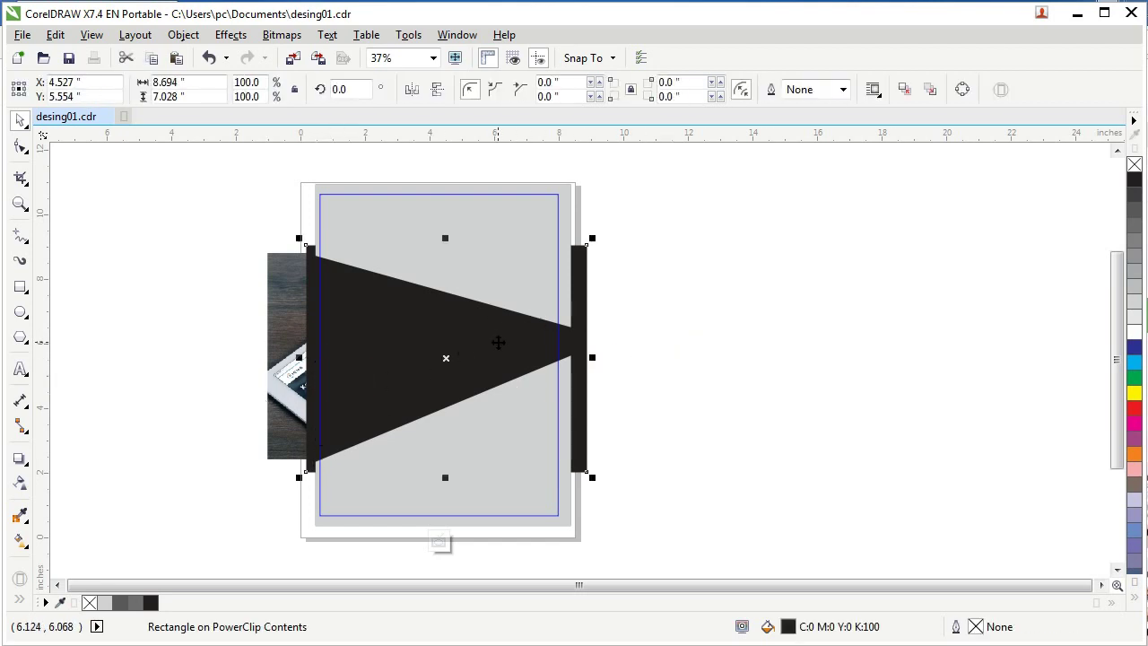
click(1134, 238)
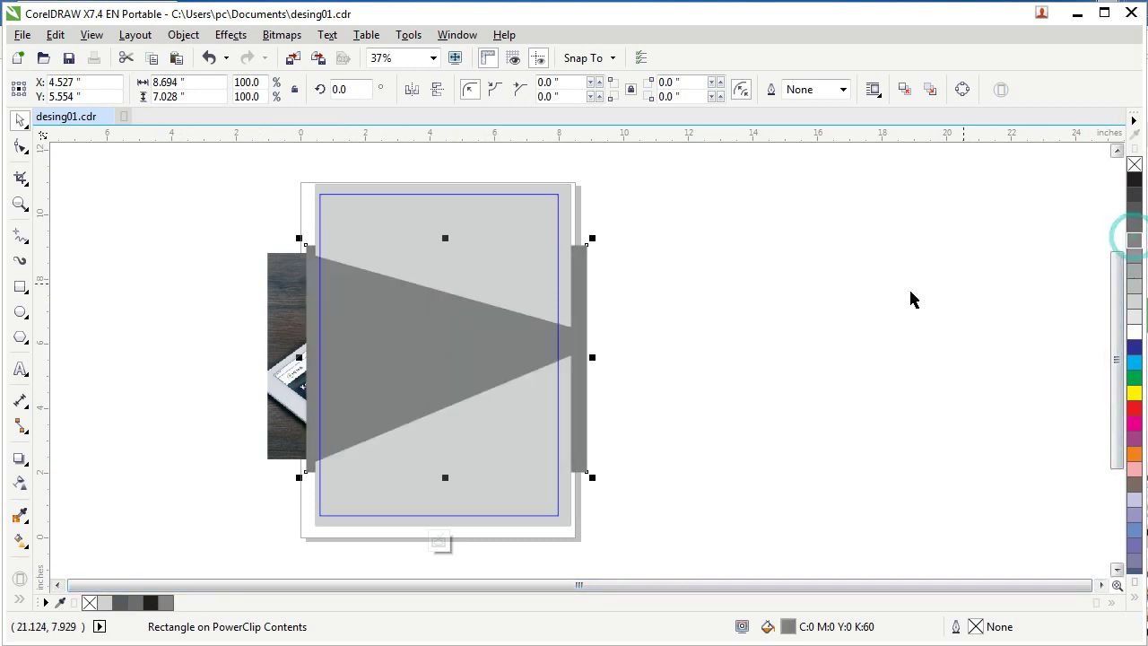
click(791, 305)
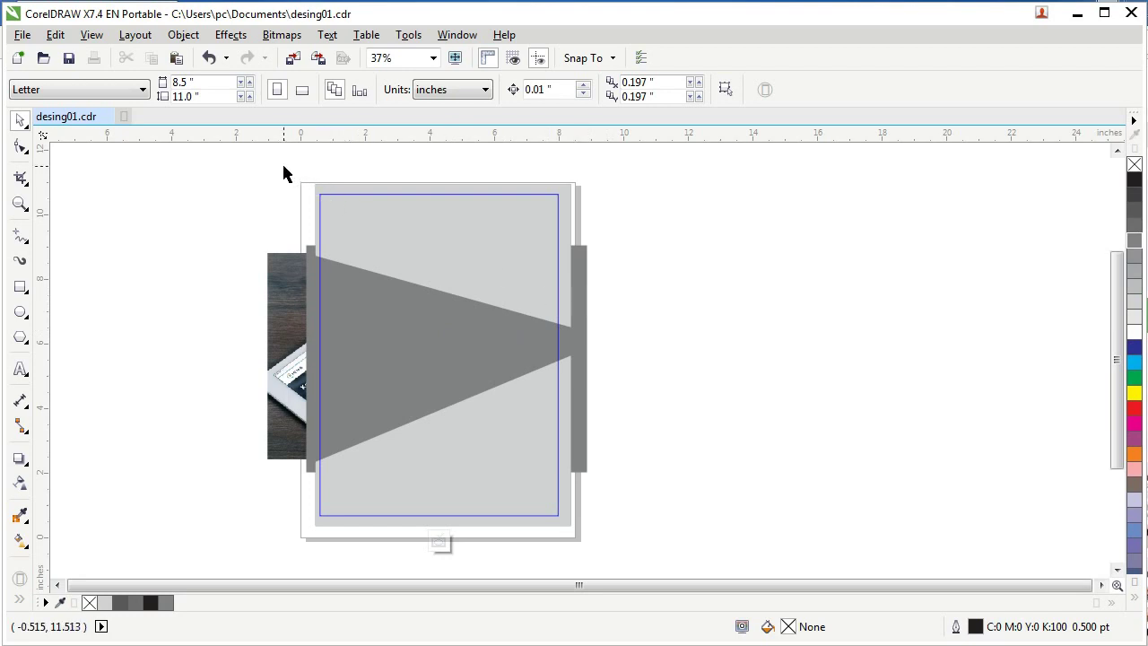
Step: Bring the three objects of the upper panel, including its black edge, in front of the large gray rectangle
drag(288, 154, 661, 359)
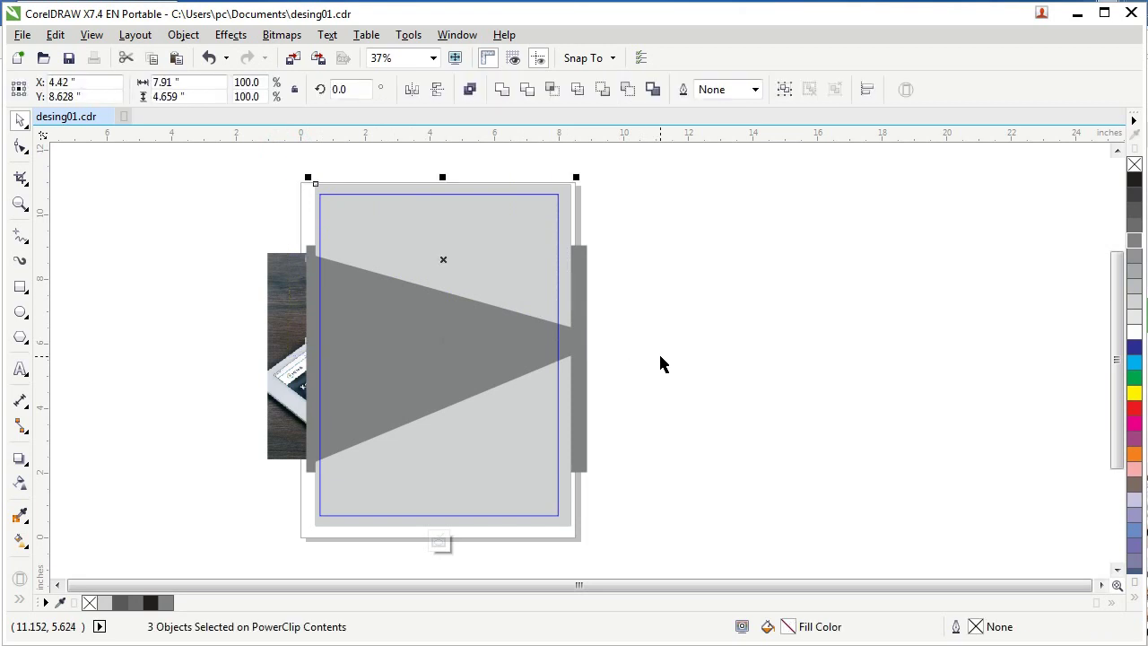
click(226, 36)
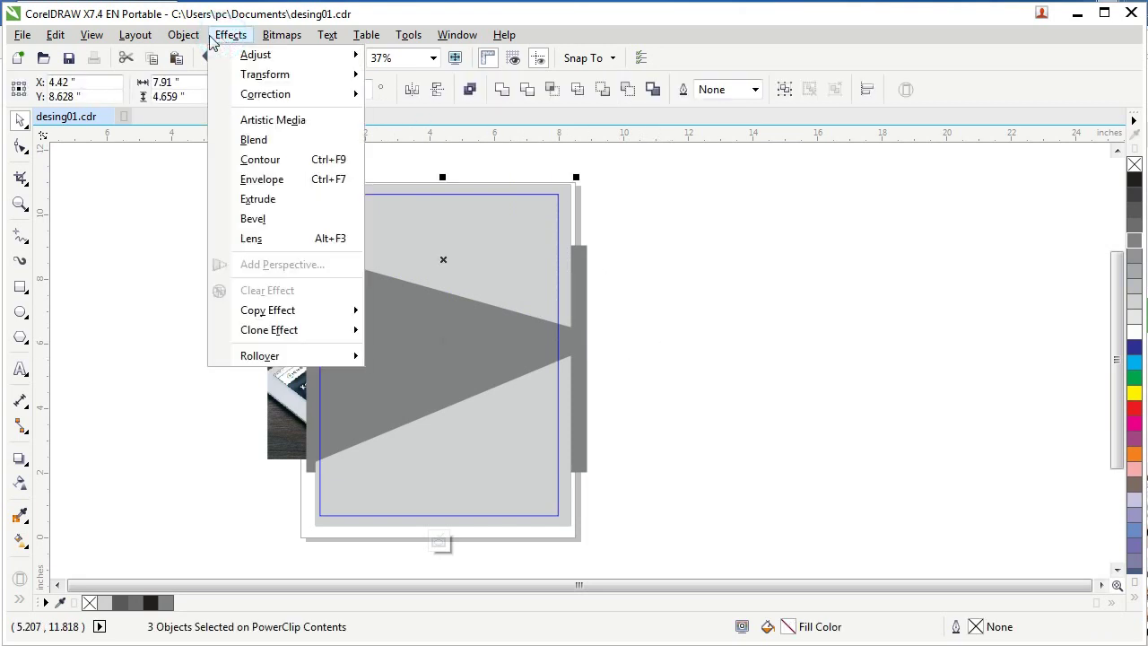
mouse_move(183, 36)
click(215, 225)
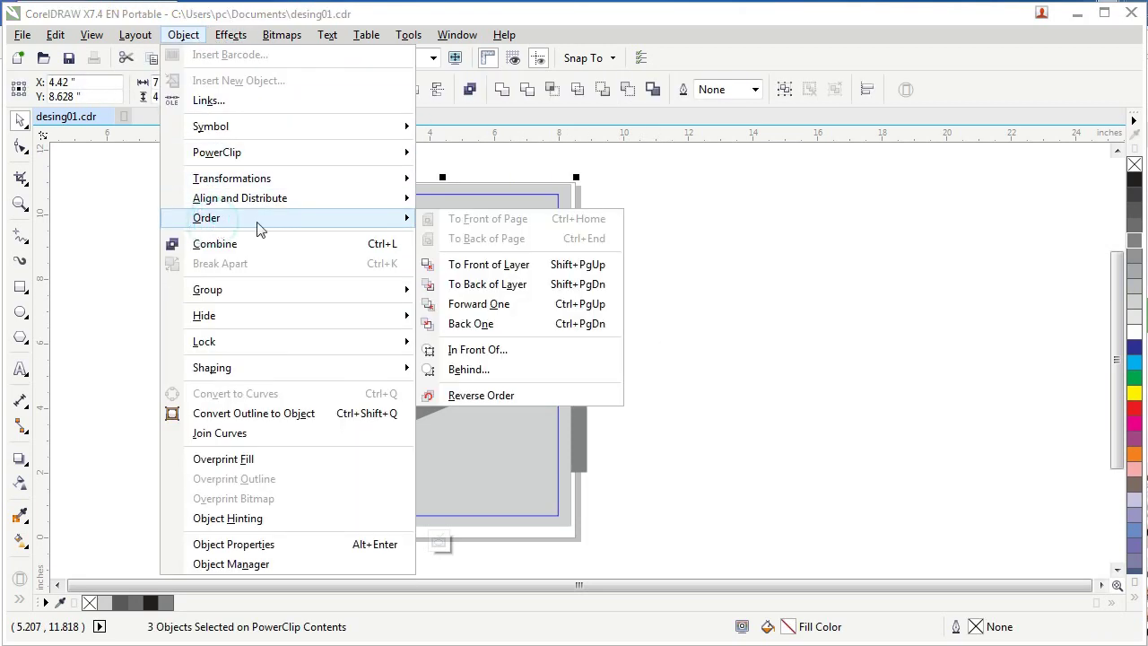
click(479, 352)
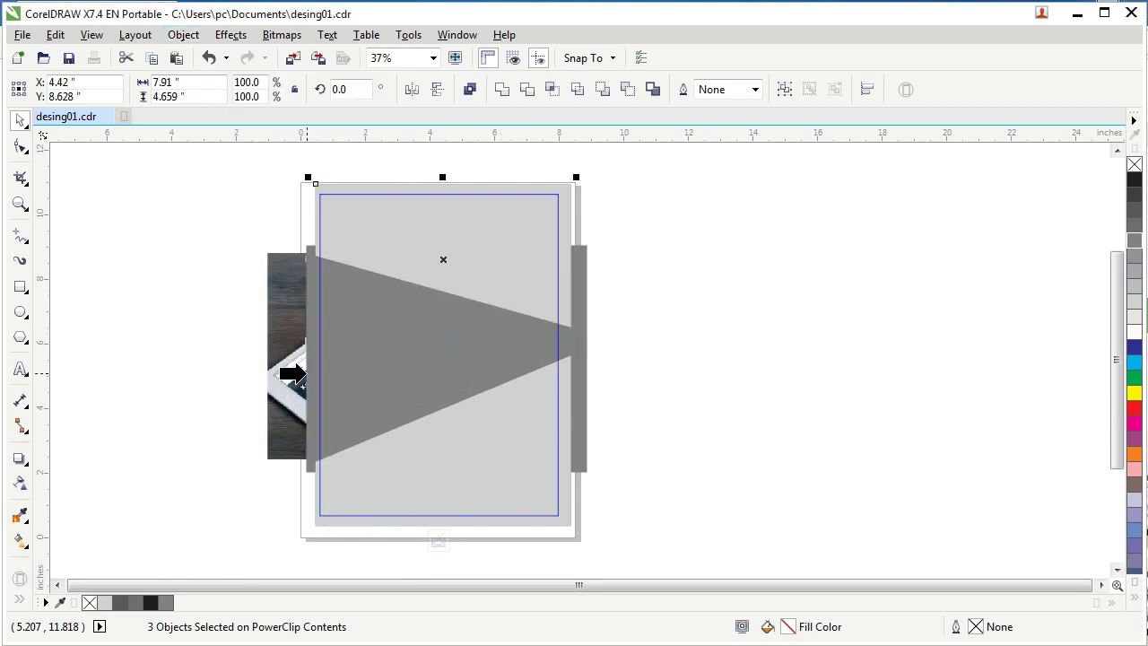
click(291, 373)
click(814, 316)
Step: Bring the three objects of the lower panel, including its black edge, in front of the large gray rectangle
drag(621, 551, 302, 343)
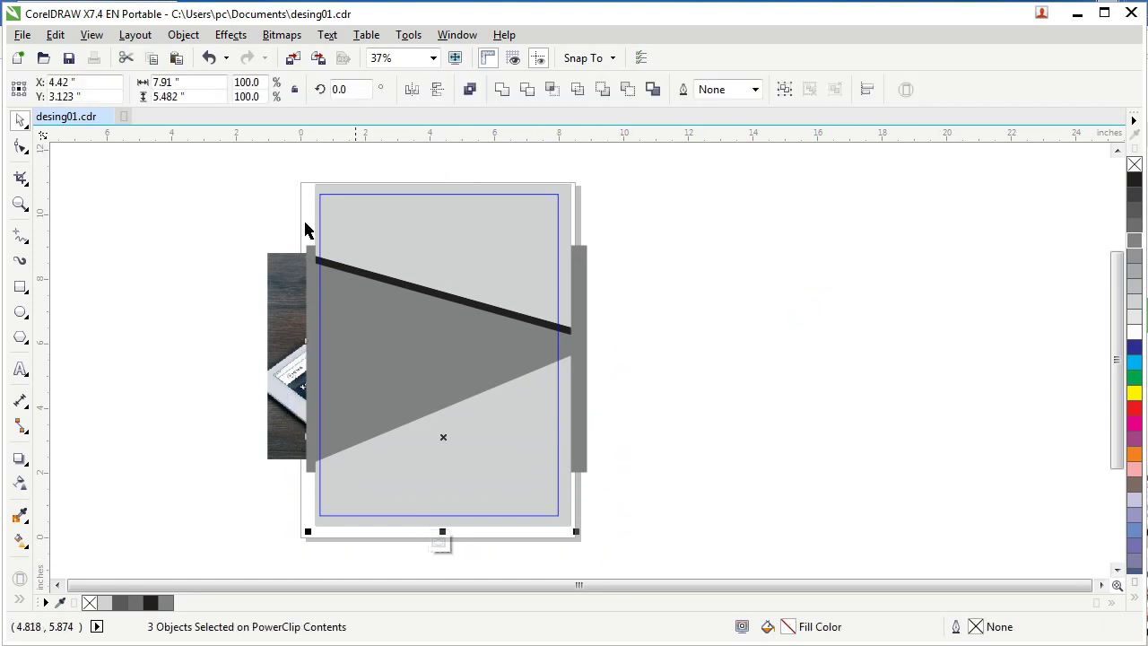
click(184, 35)
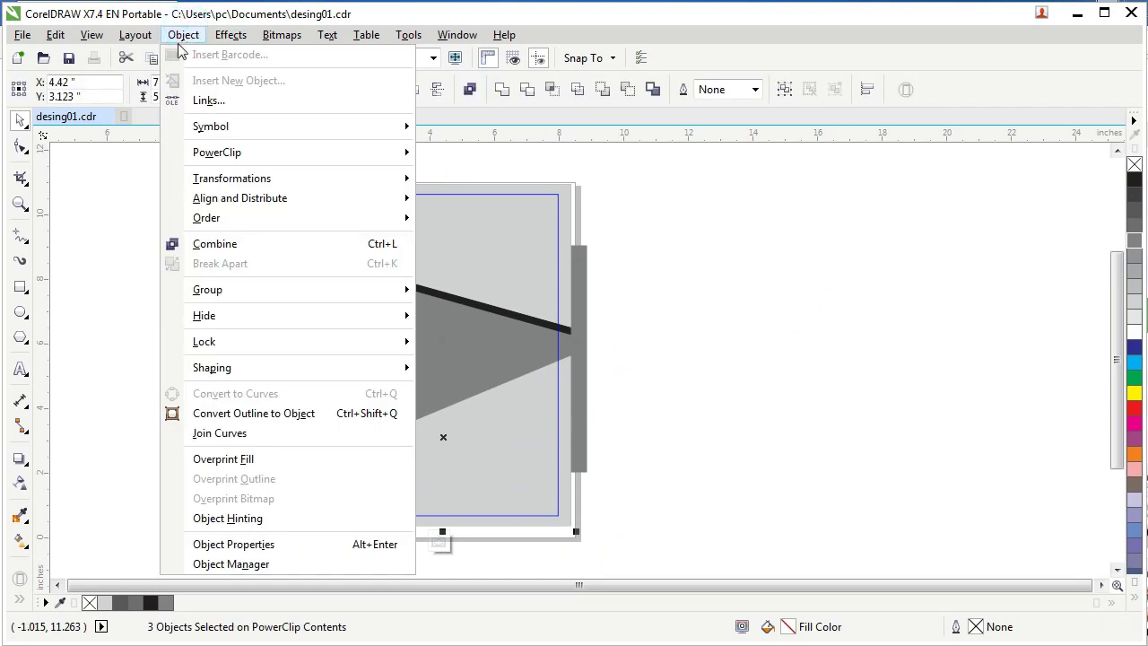
click(353, 218)
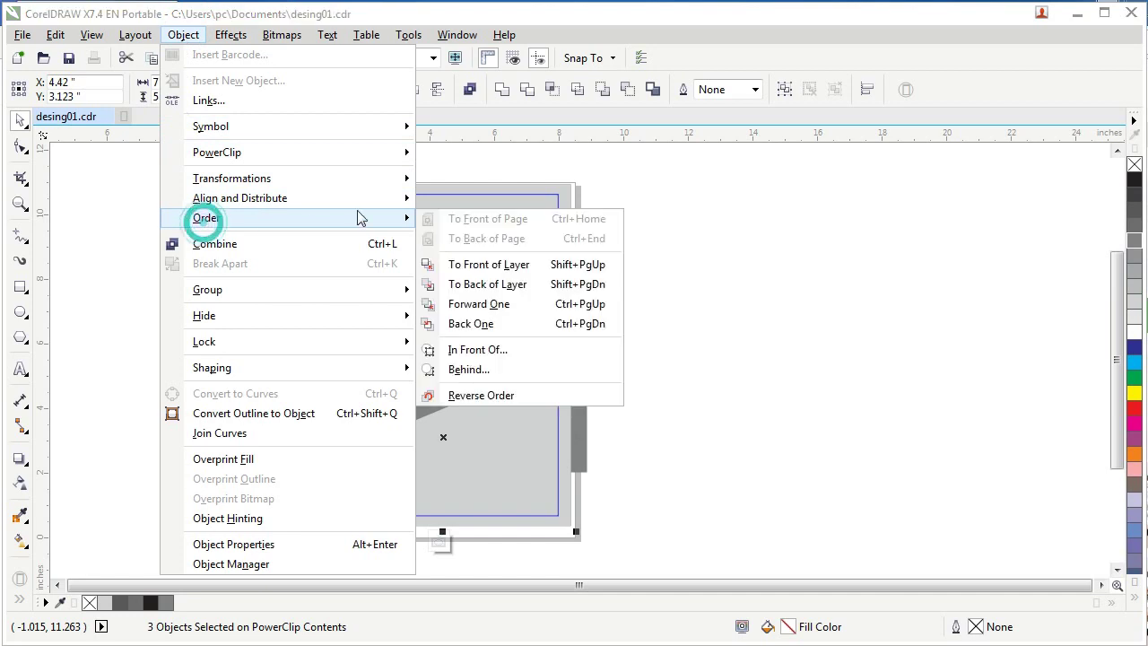
click(482, 347)
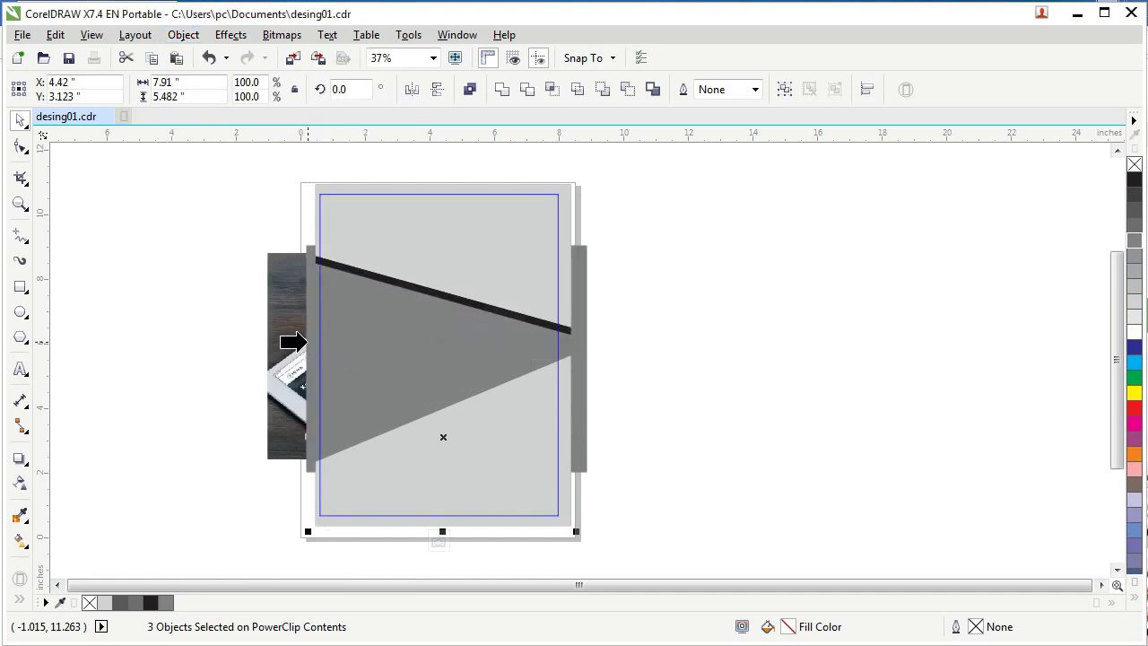
click(305, 341)
Step: Draw a thin vertical rectangle about 0.25 by 5.75 in beside the page, fill it with 60% black and remove its outline
key(F6)
drag(670, 212, 679, 334)
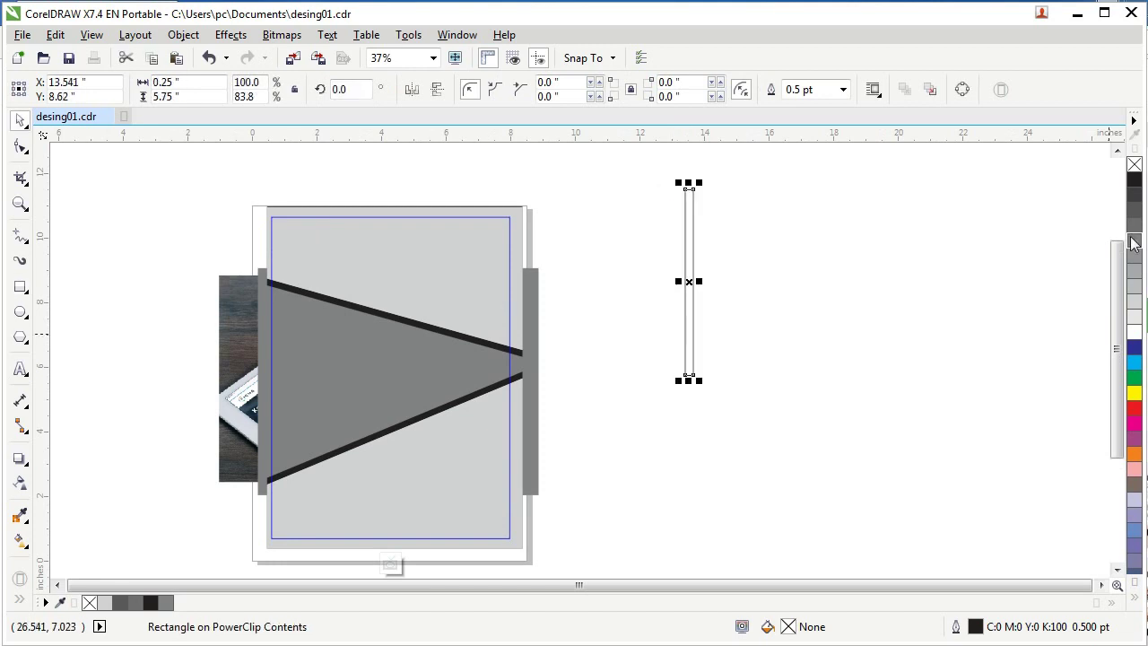
click(1134, 238)
right_click(1135, 163)
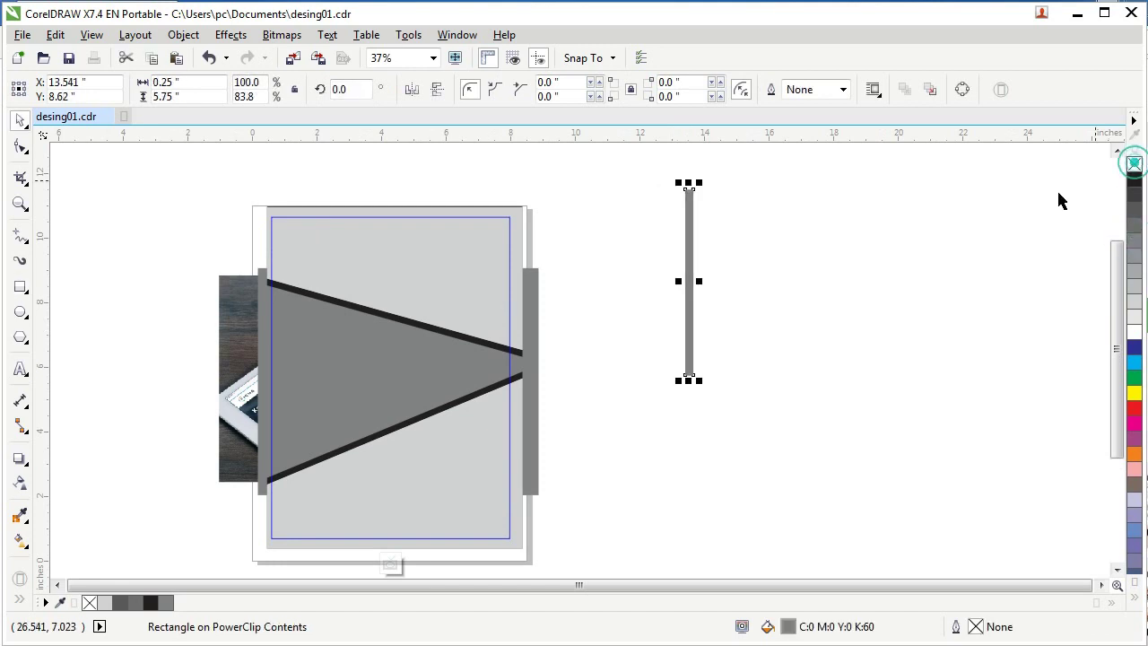
click(855, 249)
click(687, 315)
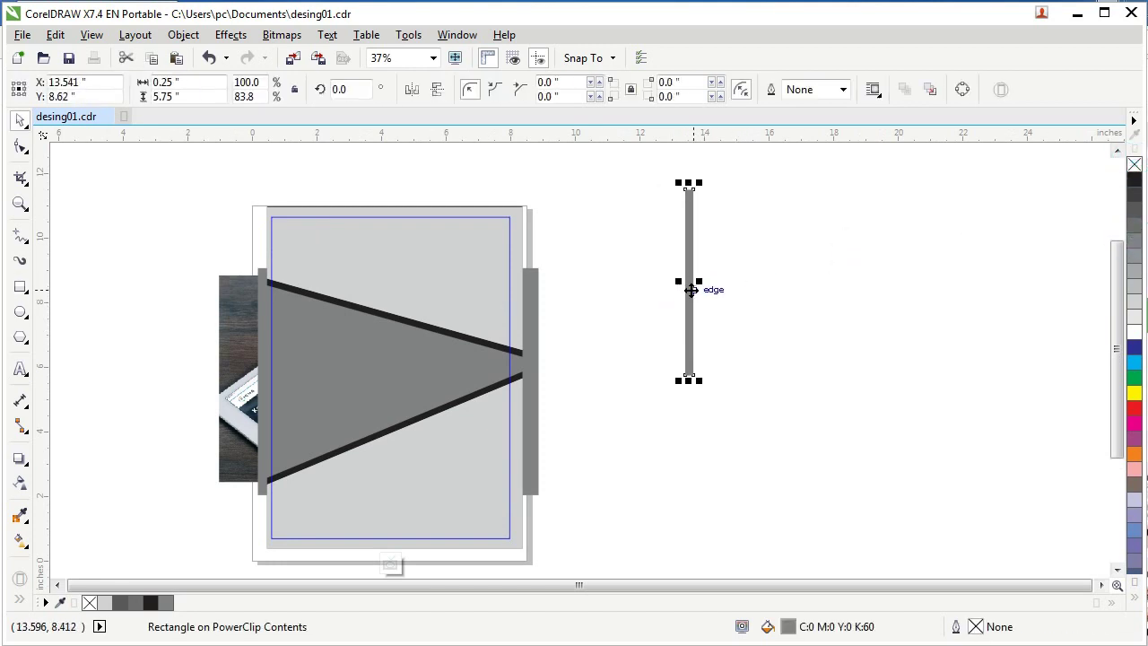
Step: Rotate the thin bar about its lower end and repeat rotated copies around that point to form a half-circle fan of 18 rays
click(687, 298)
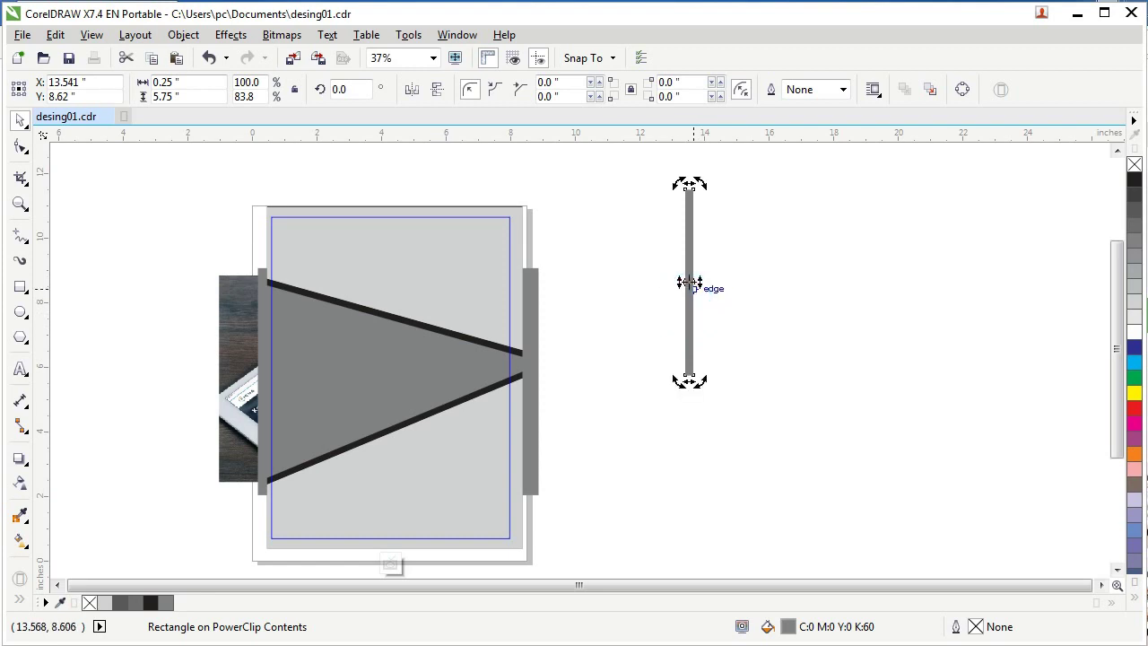
mouse_move(689, 282)
mouse_down()
mouse_move(682, 379)
mouse_move(692, 300)
mouse_move(686, 186)
mouse_move(674, 187)
mouse_move(548, 323)
mouse_move(545, 387)
mouse_move(502, 359)
mouse_move(513, 333)
mouse_up()
key(ctrl+r)
key(ctrl+r)
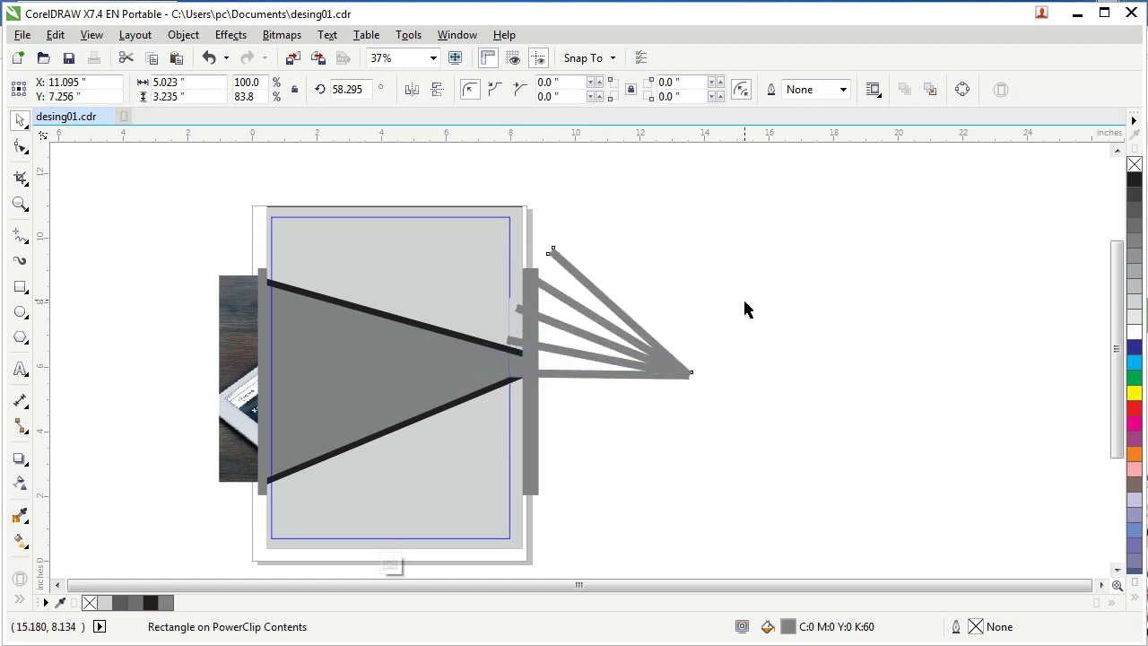
key(ctrl+r)
key(ctrl+r)
key(ctrl+r)
key(ctrl+r)
key(ctrl+r)
key(ctrl+r)
key(ctrl+r)
key(ctrl+r)
key(ctrl+r)
key(ctrl+r)
key(ctrl+r)
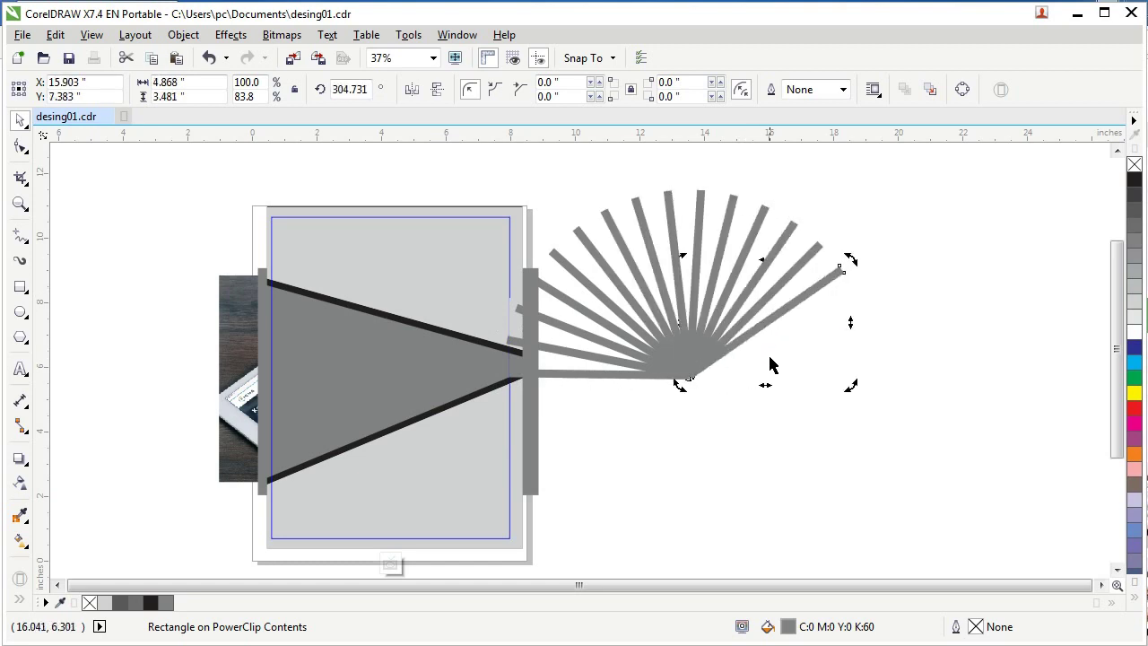
key(ctrl+r)
key(ctrl+r)
key(ctrl+r)
Step: Select all 18 rays of the fan and group them
click(808, 424)
drag(974, 442, 493, 182)
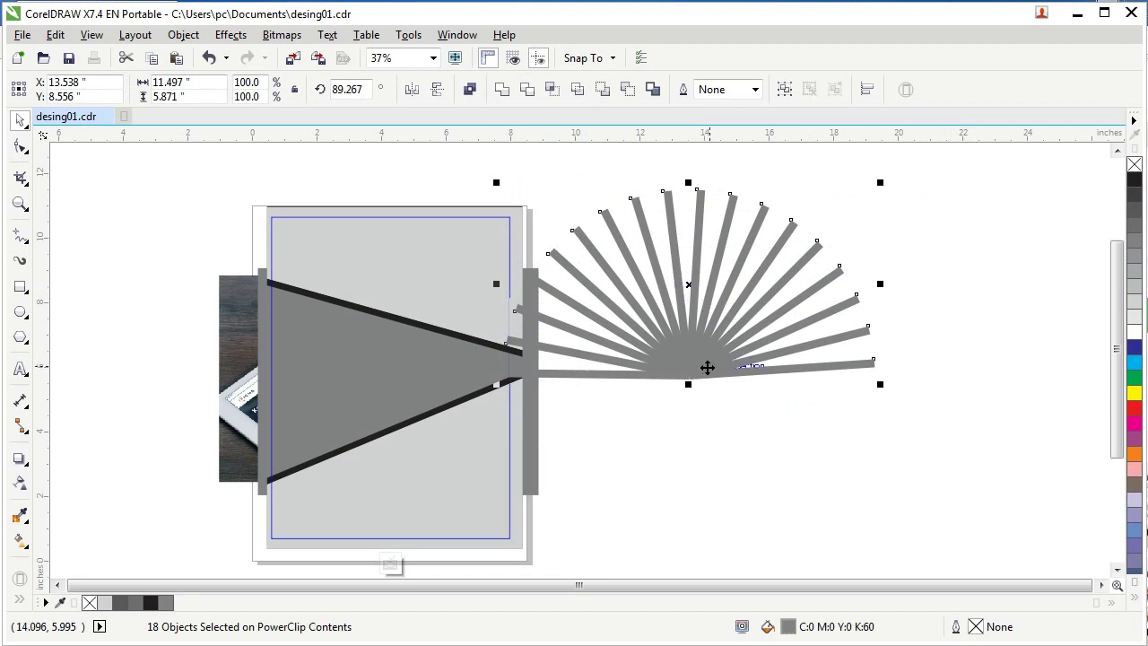
key(ctrl+g)
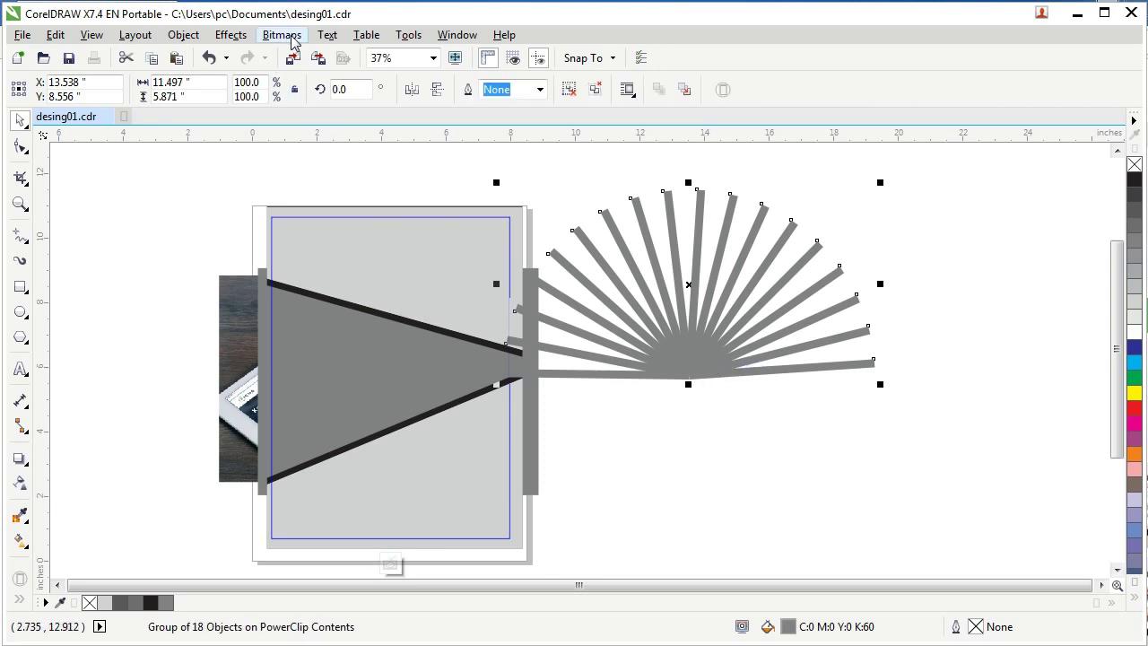
Step: Fill the grouped rays with 80% black and PowerClip them inside the upper light gray panel
scroll(310, 206, up, 2)
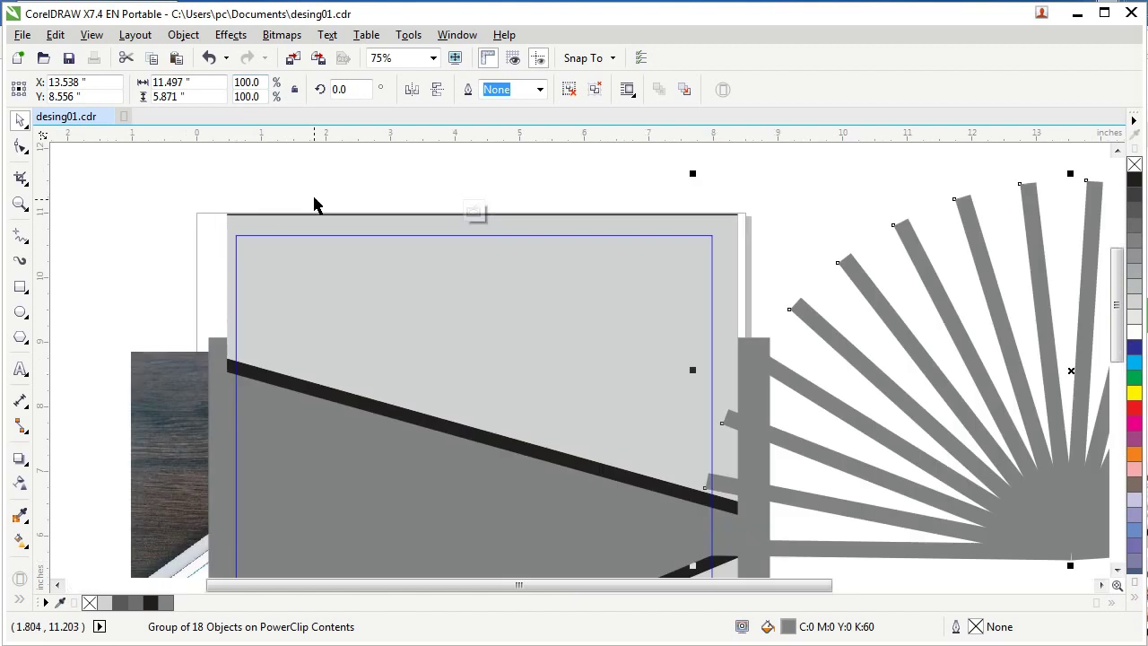
click(230, 34)
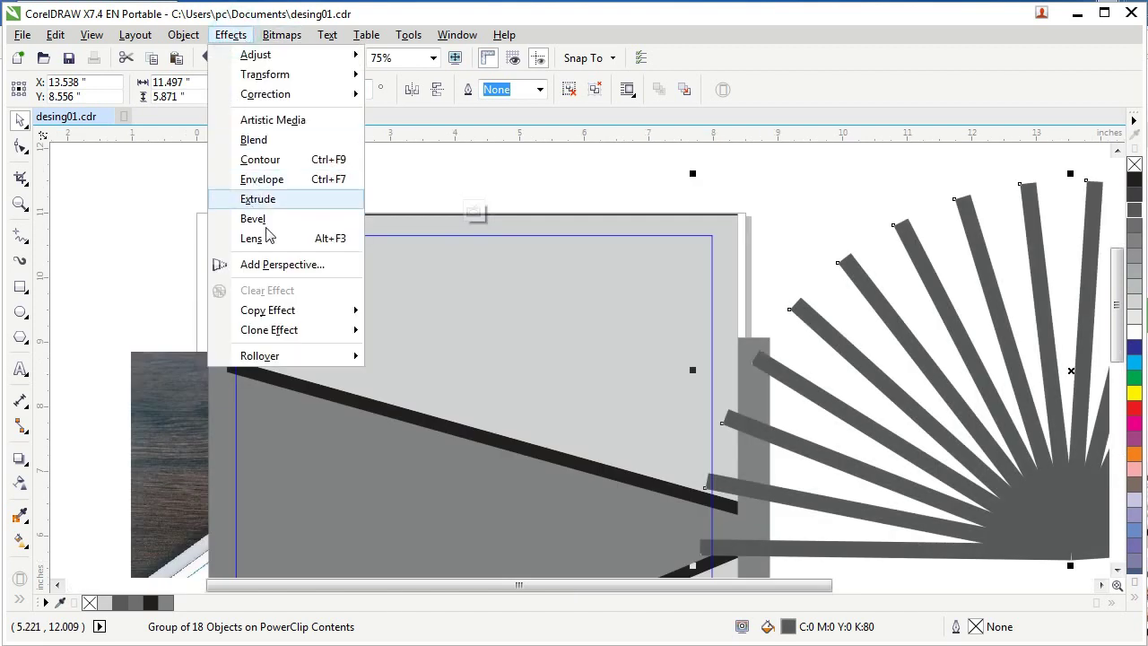
mouse_move(189, 38)
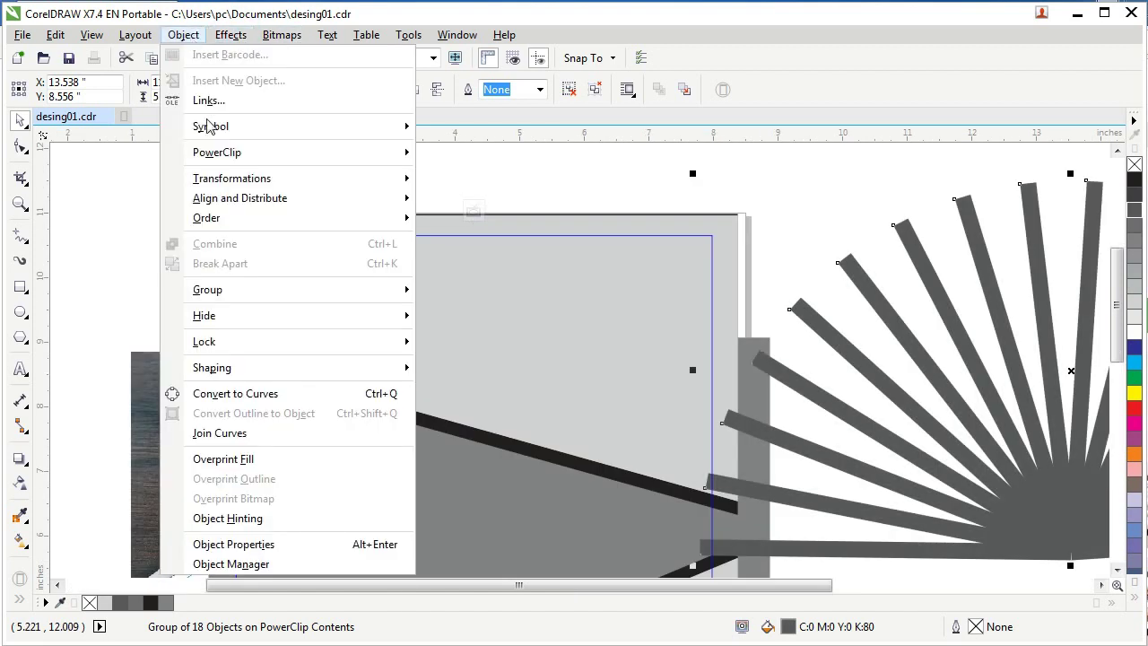
mouse_move(235, 154)
click(468, 152)
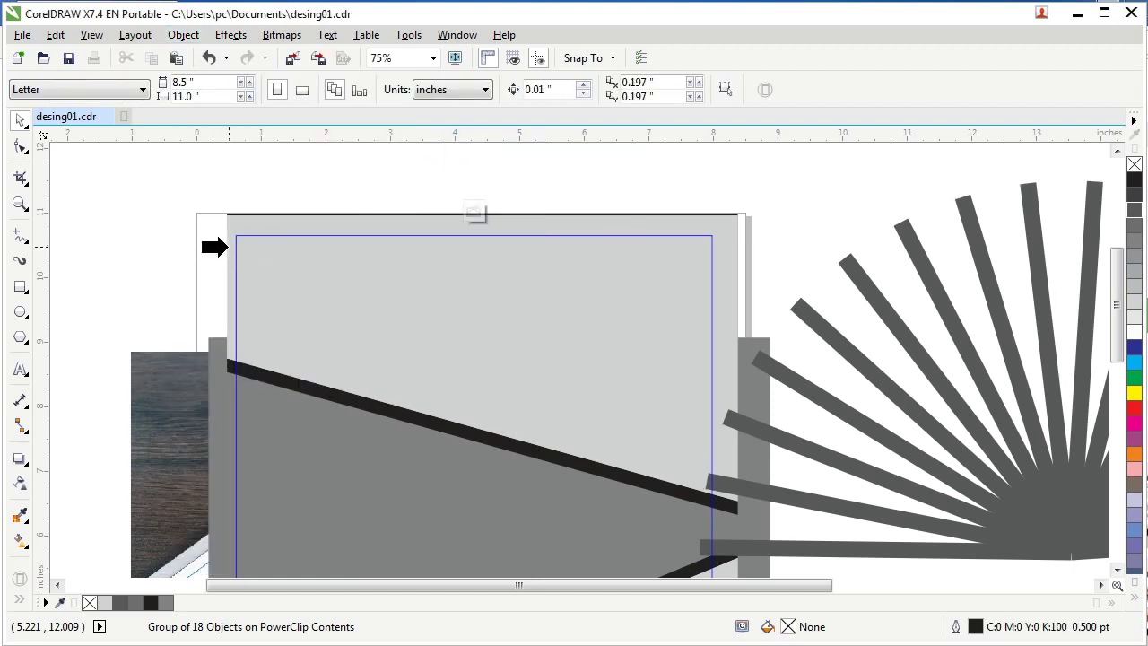
click(226, 246)
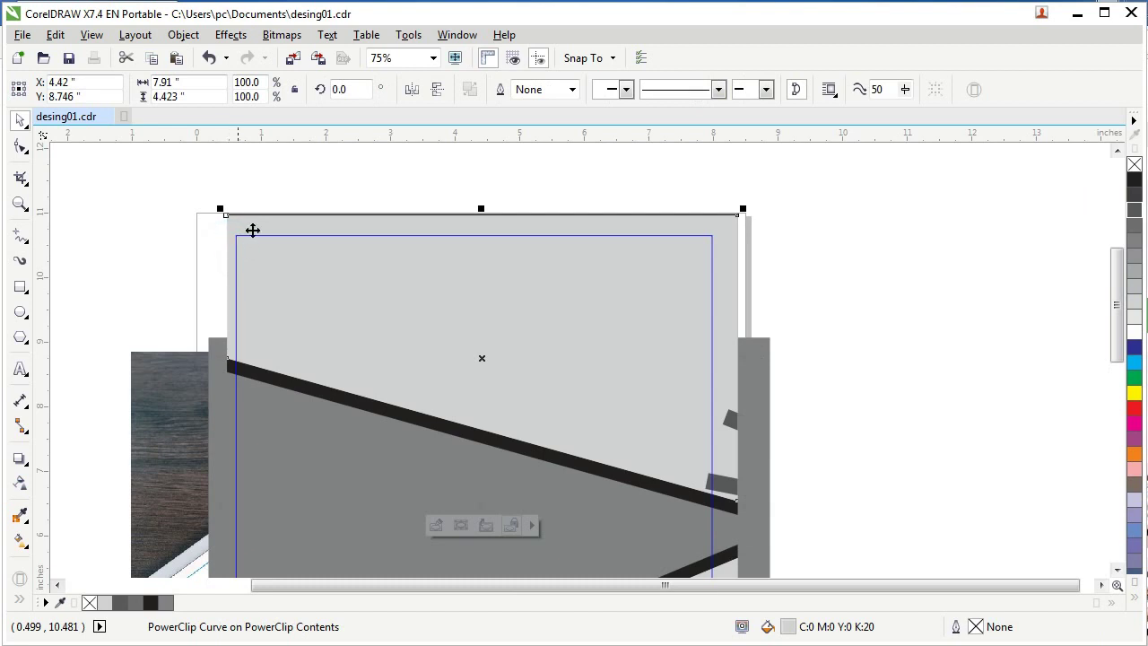
Step: Edit the upper panel's PowerClip contents, centering the rays over the panel and enlarging them to about 13.1 by 6.7 in, and finish editing
scroll(421, 171, down, 1)
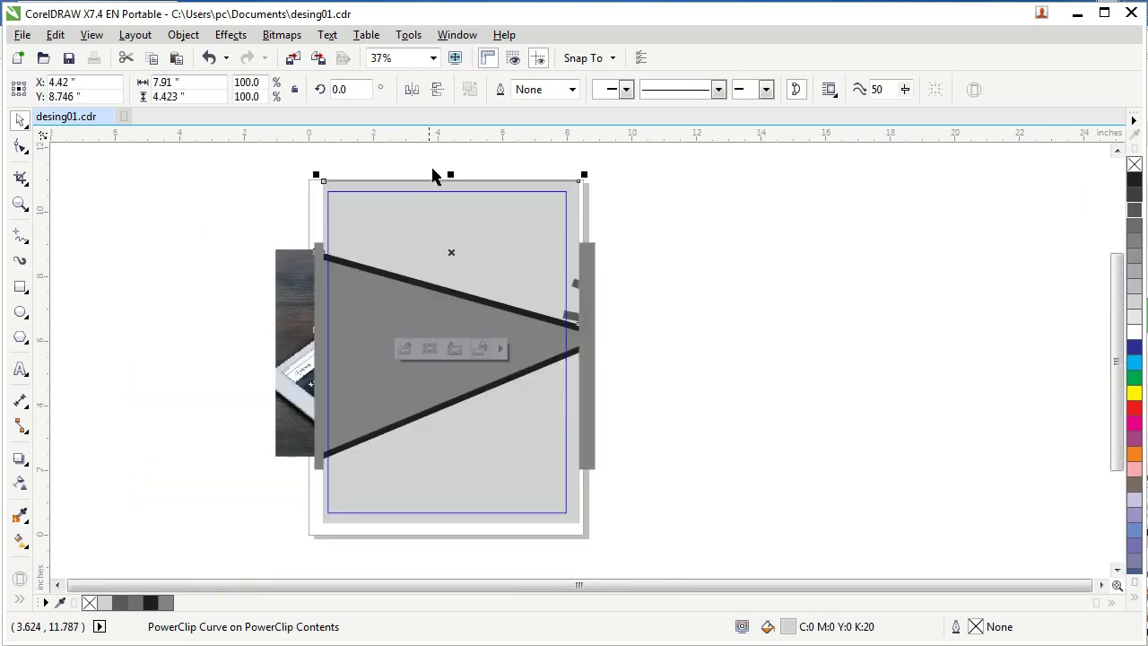
right_click(448, 216)
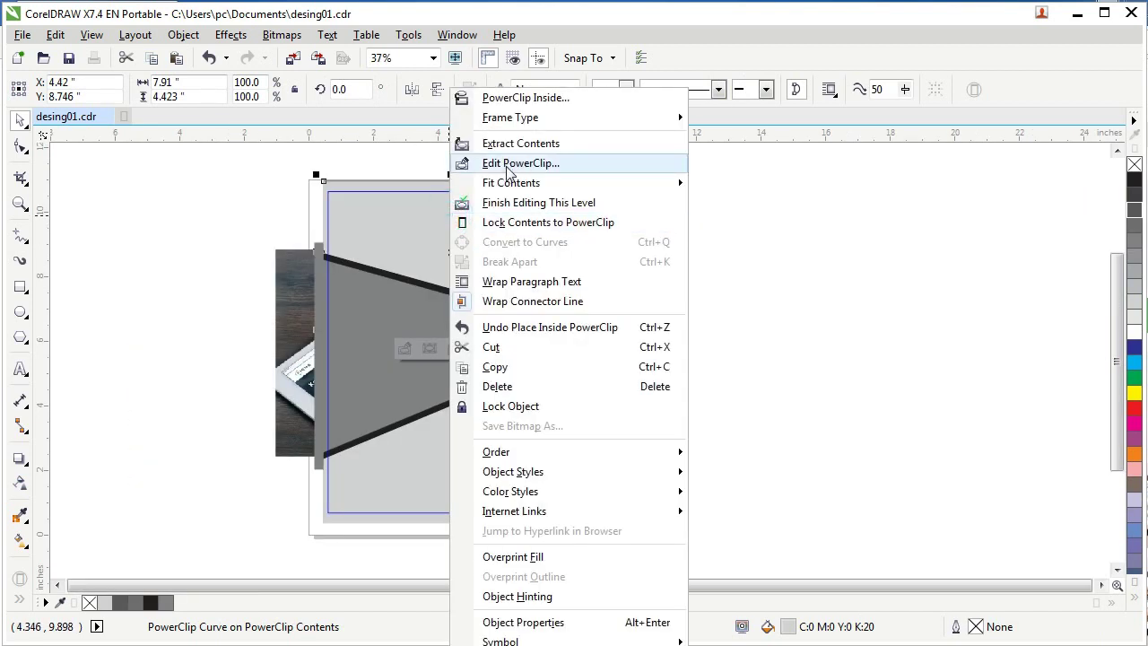
click(508, 165)
click(743, 326)
drag(753, 326, 445, 310)
drag(633, 343, 685, 360)
drag(475, 313, 461, 306)
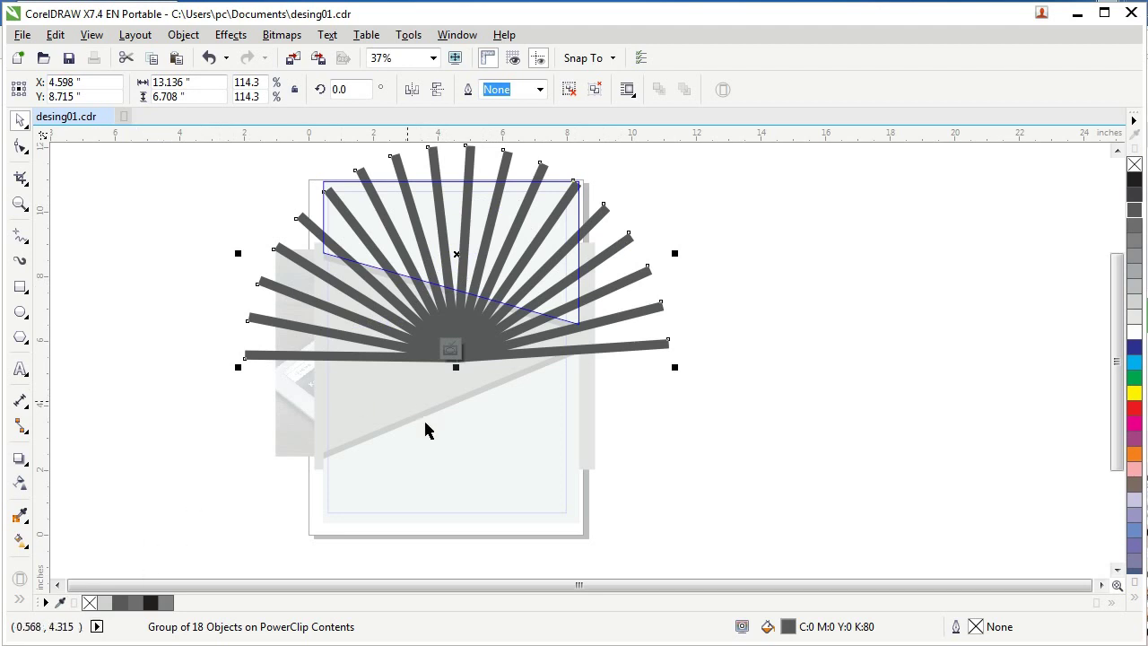
click(451, 352)
click(700, 320)
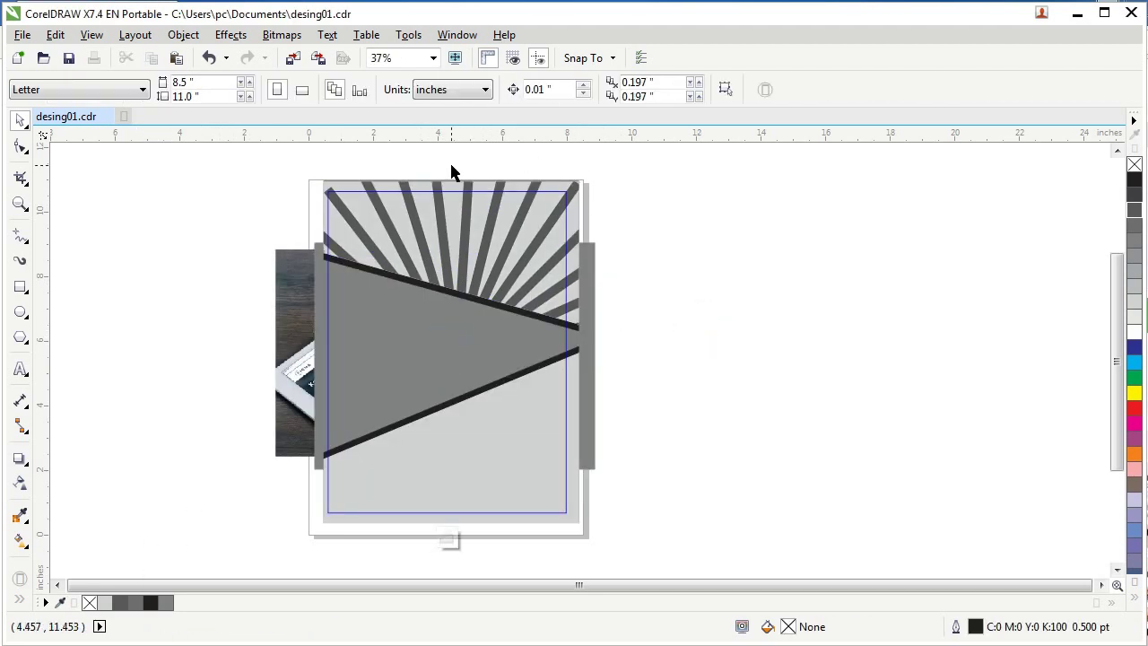
Step: Change the fill of the upper panel behind the rays to 10% black
scroll(449, 160, up, 2)
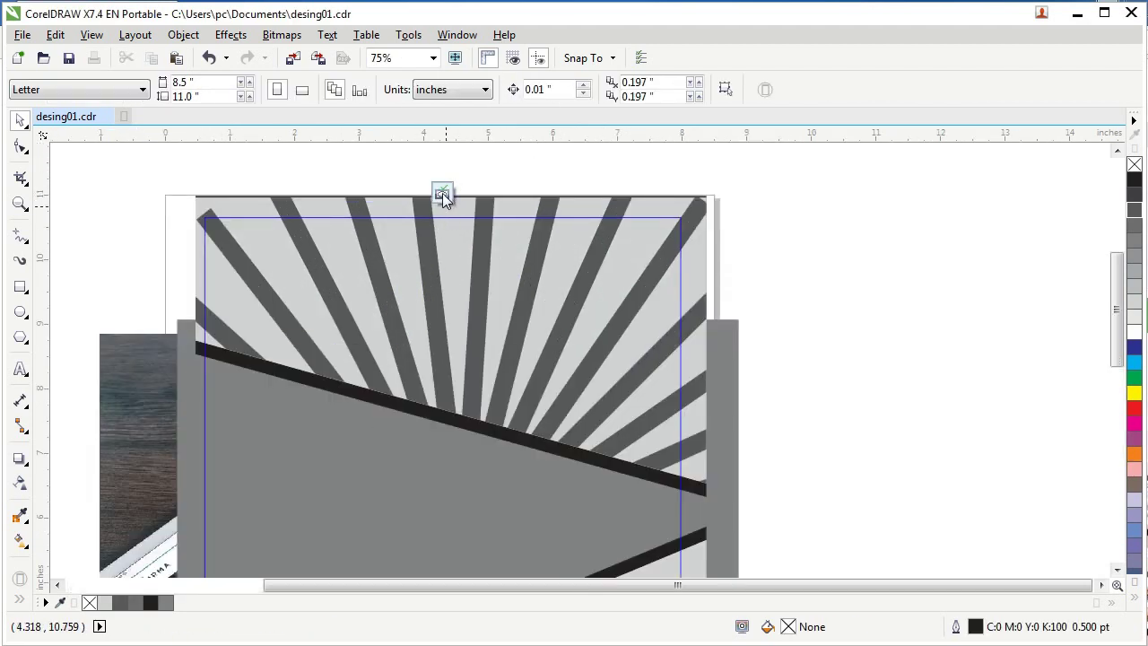
click(536, 297)
scroll(521, 197, down, 2)
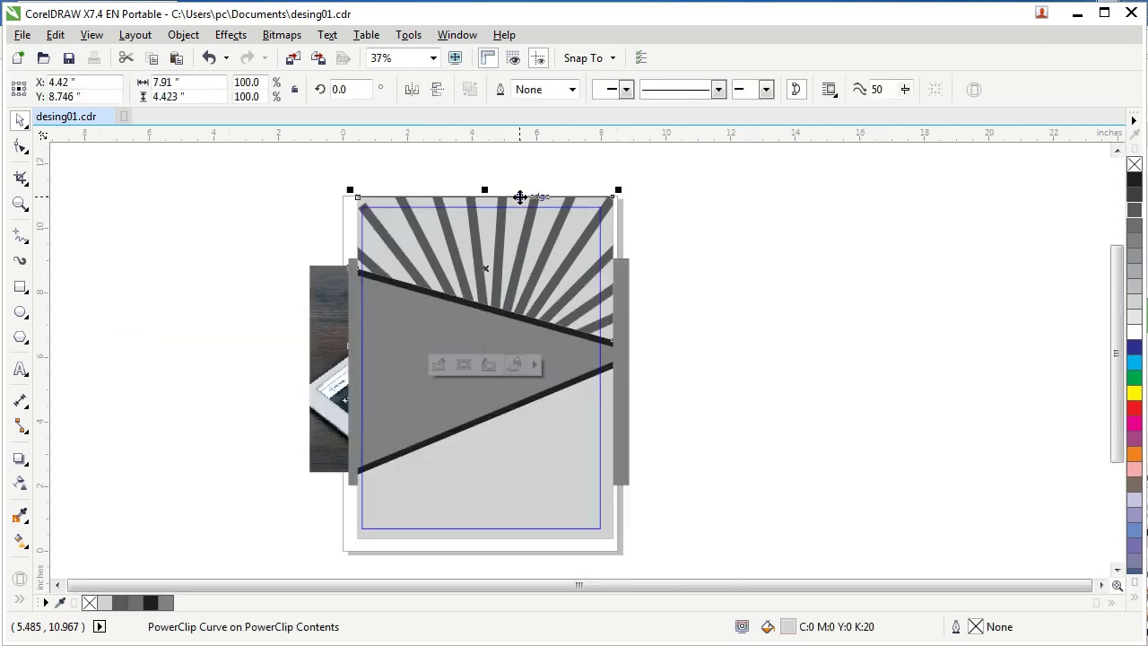
scroll(556, 190, up, 2)
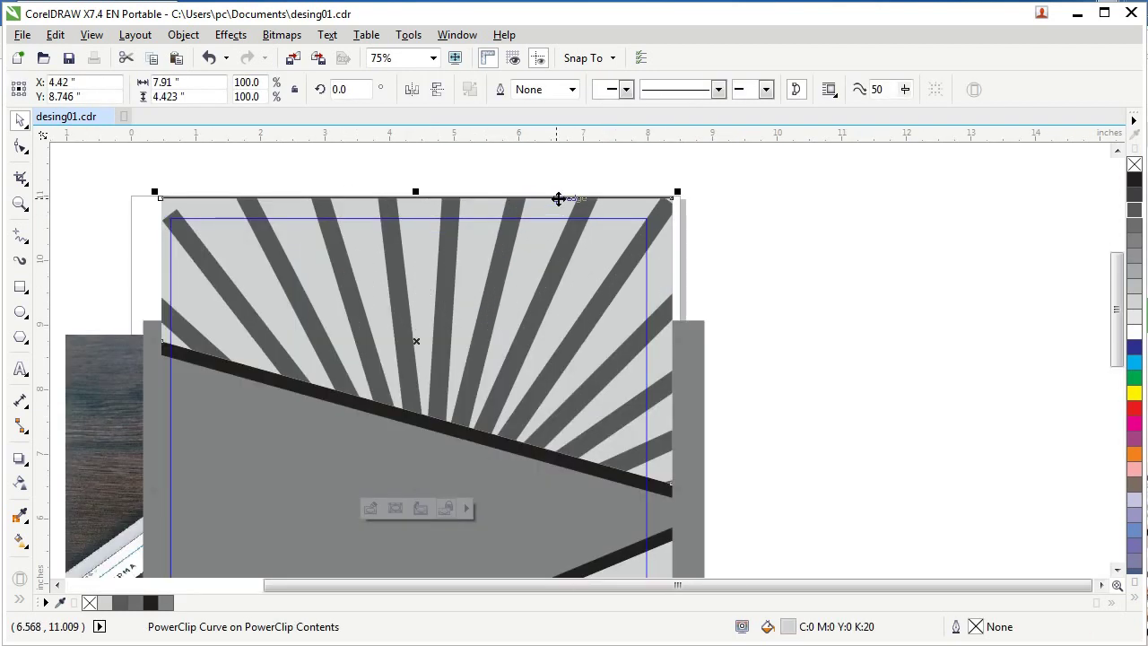
click(1134, 317)
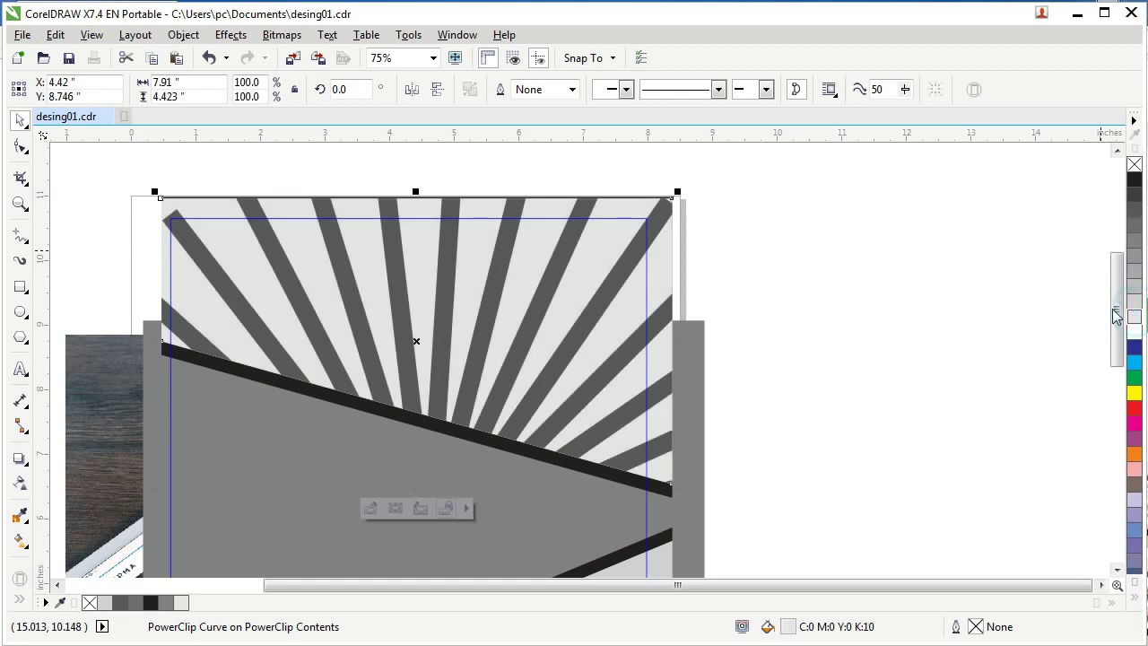
click(818, 392)
Step: Apply an elliptical fountain fill to the upper panel behind the rays
click(507, 325)
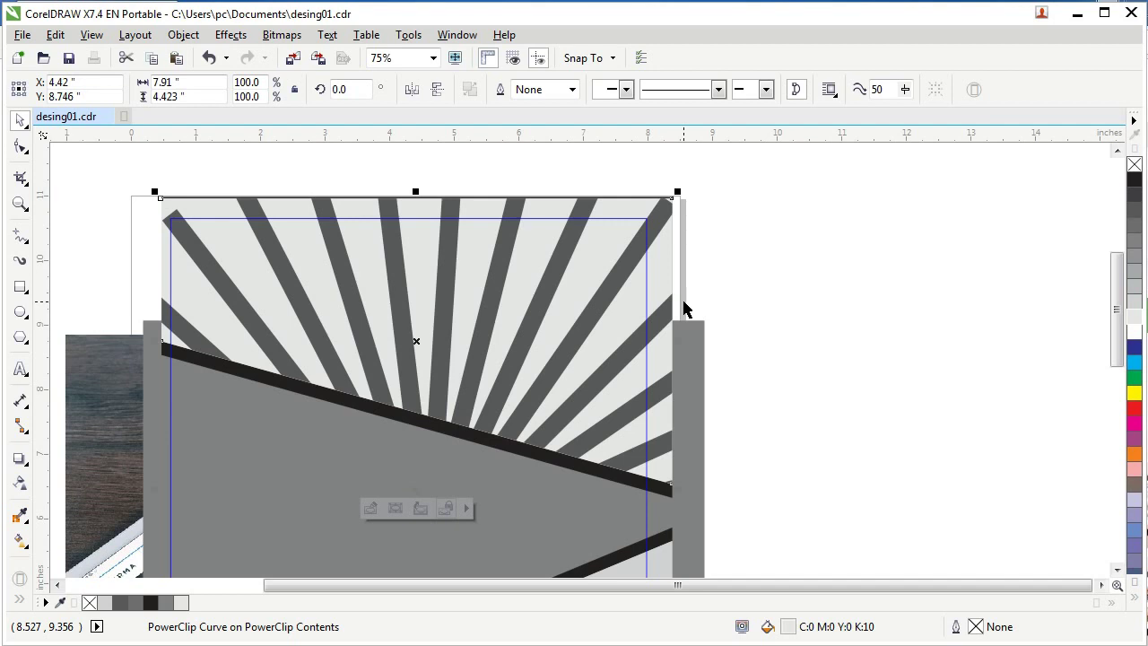
key(F11)
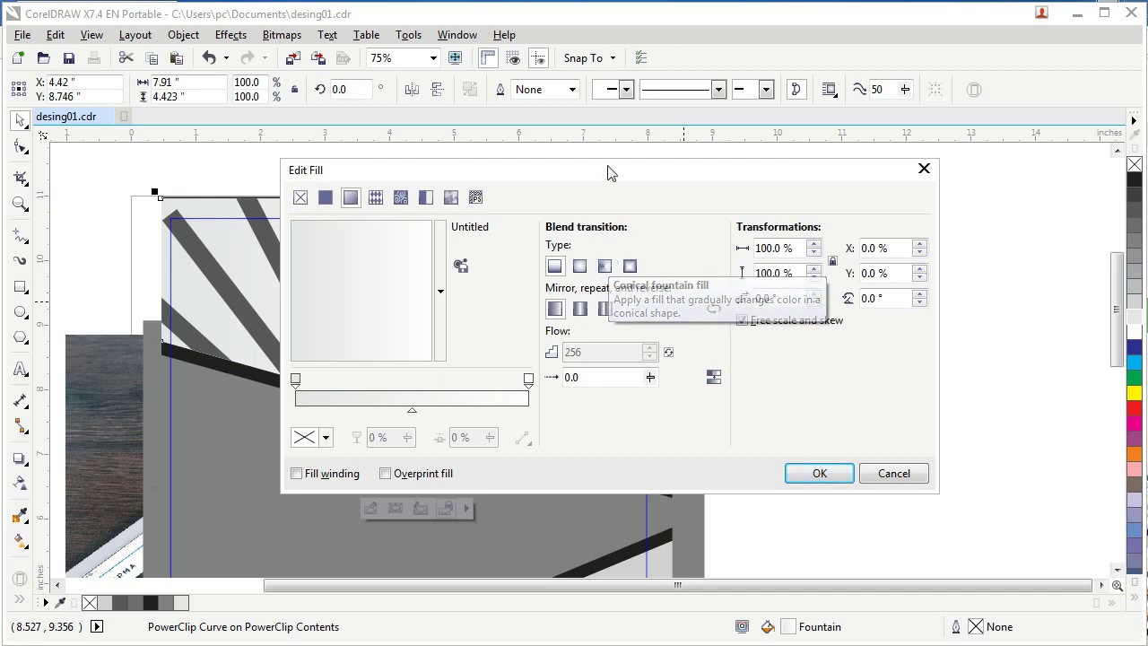
drag(587, 178, 655, 180)
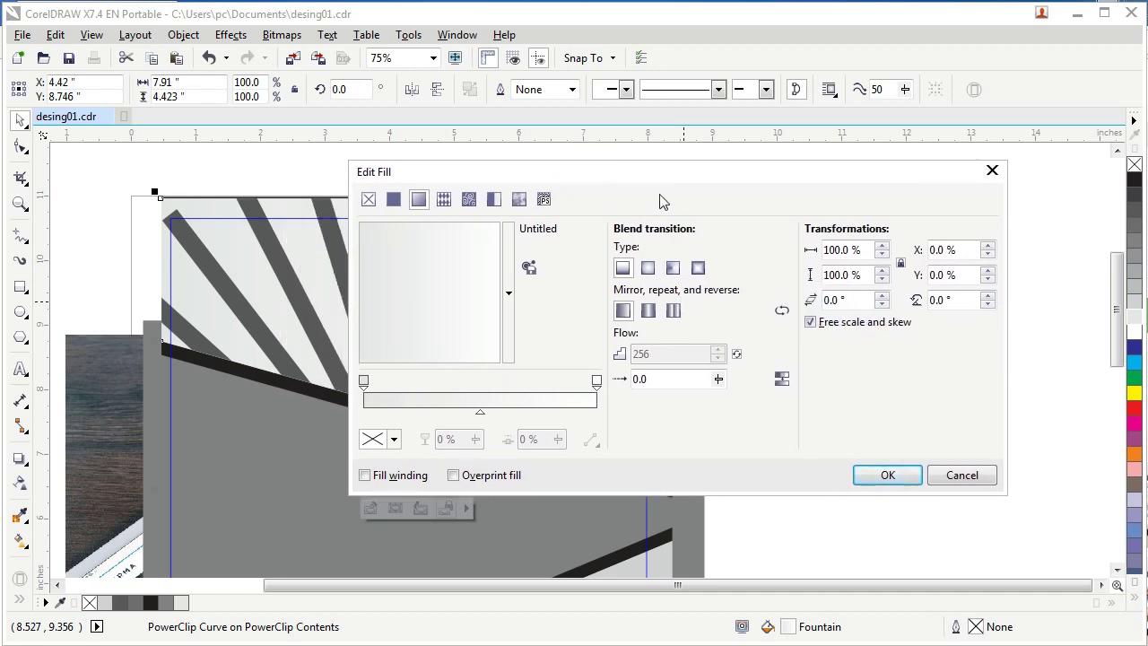
click(650, 271)
Step: Set the fountain fill's outer color to gray C58 M49 Y49 K16 and offset its center by X -1% and Y -25%
click(363, 382)
click(393, 439)
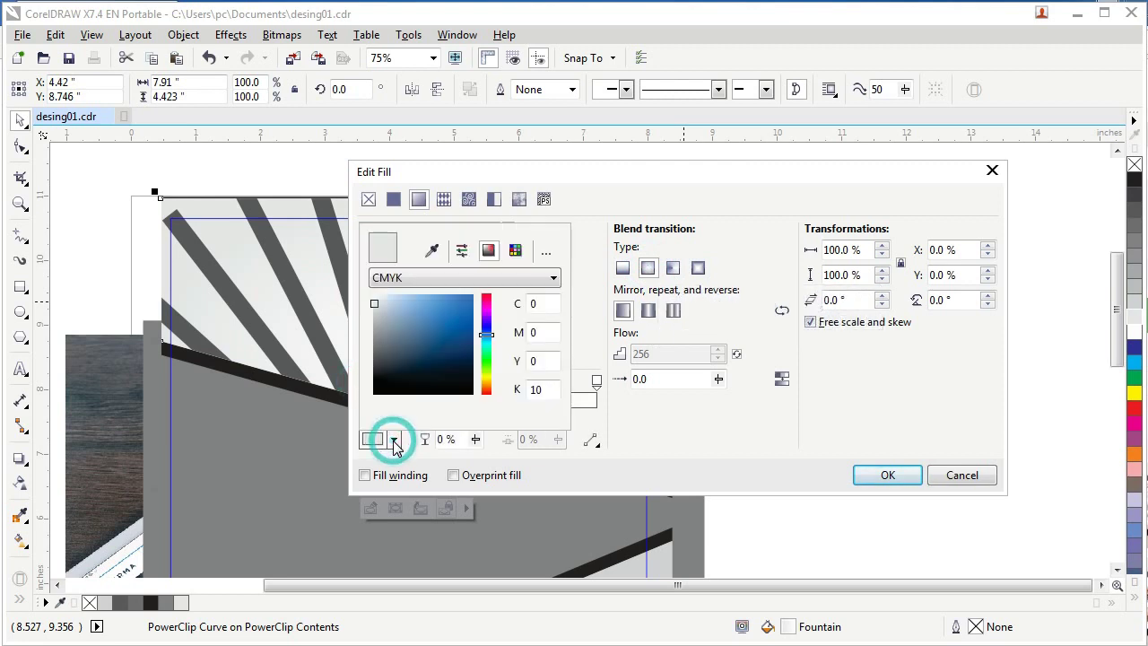
click(375, 337)
drag(375, 337, 373, 348)
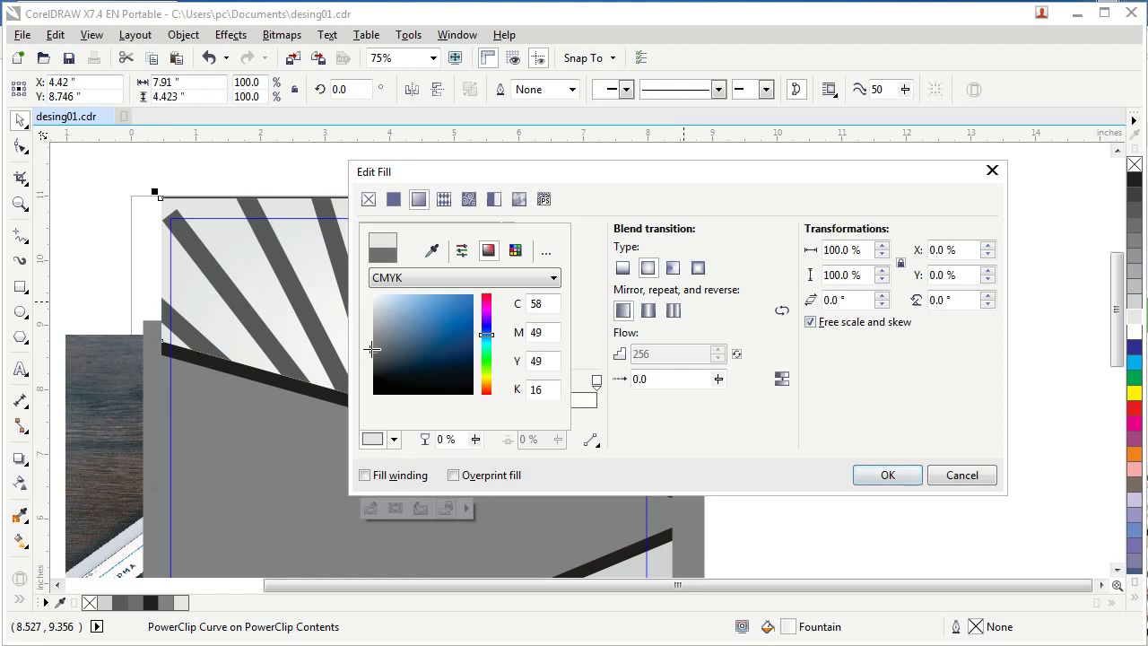
drag(605, 184, 724, 173)
drag(547, 288, 543, 317)
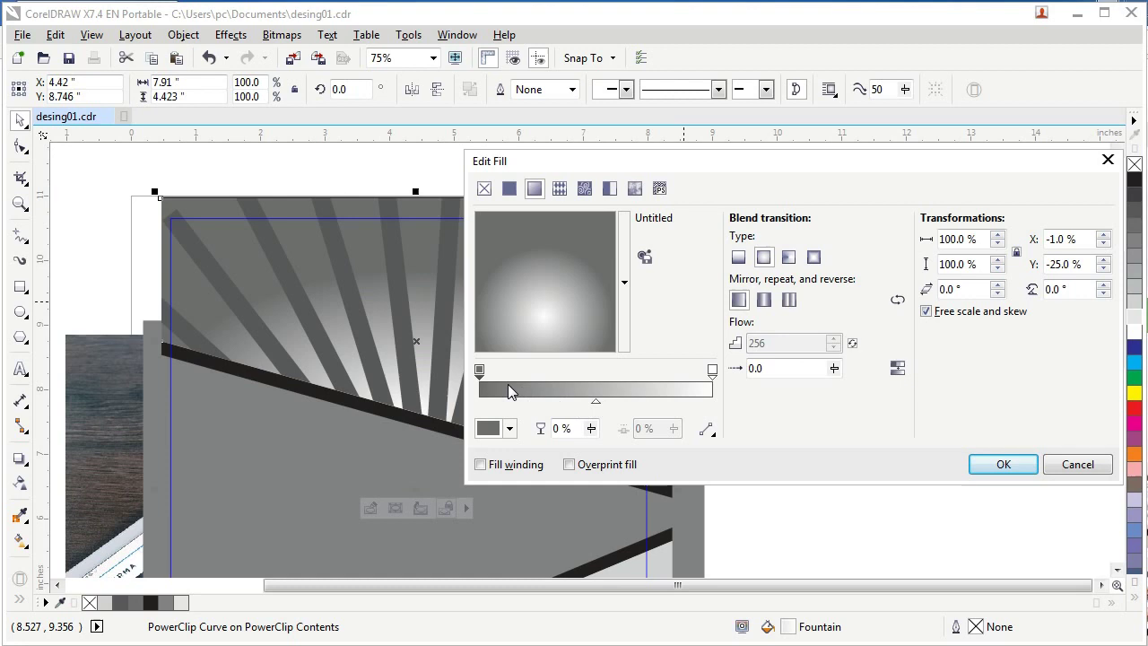
Step: Change the fountain fill's center color from white to magenta-pink C10 M91 Y0 K0
click(712, 369)
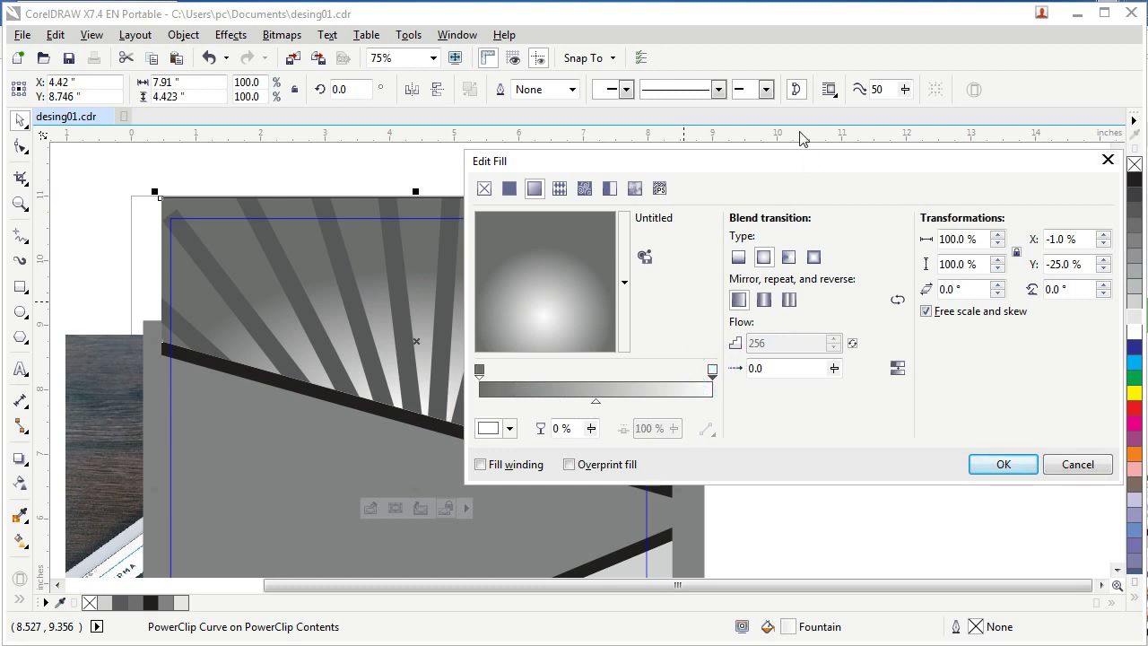
drag(791, 170, 749, 137)
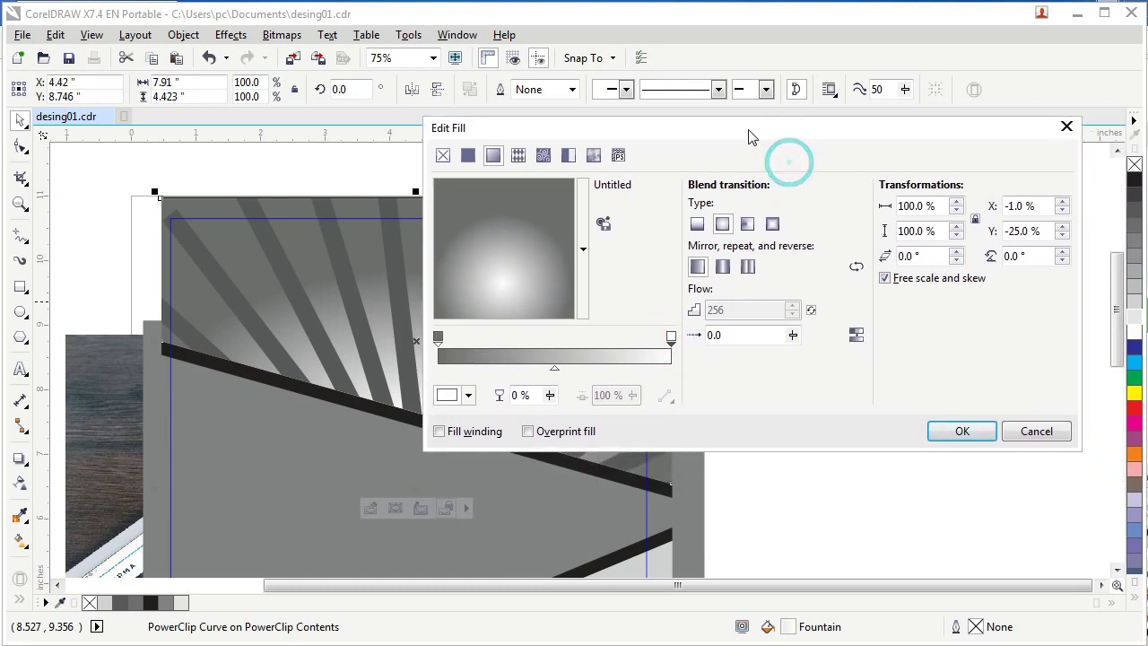
click(468, 395)
click(562, 499)
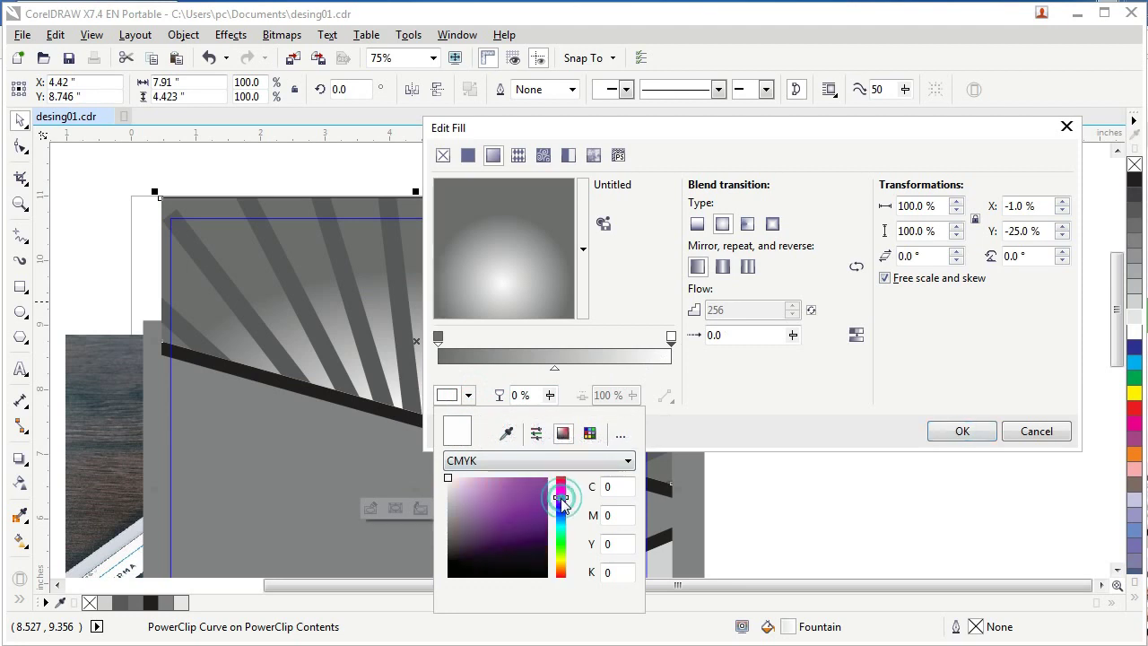
click(562, 494)
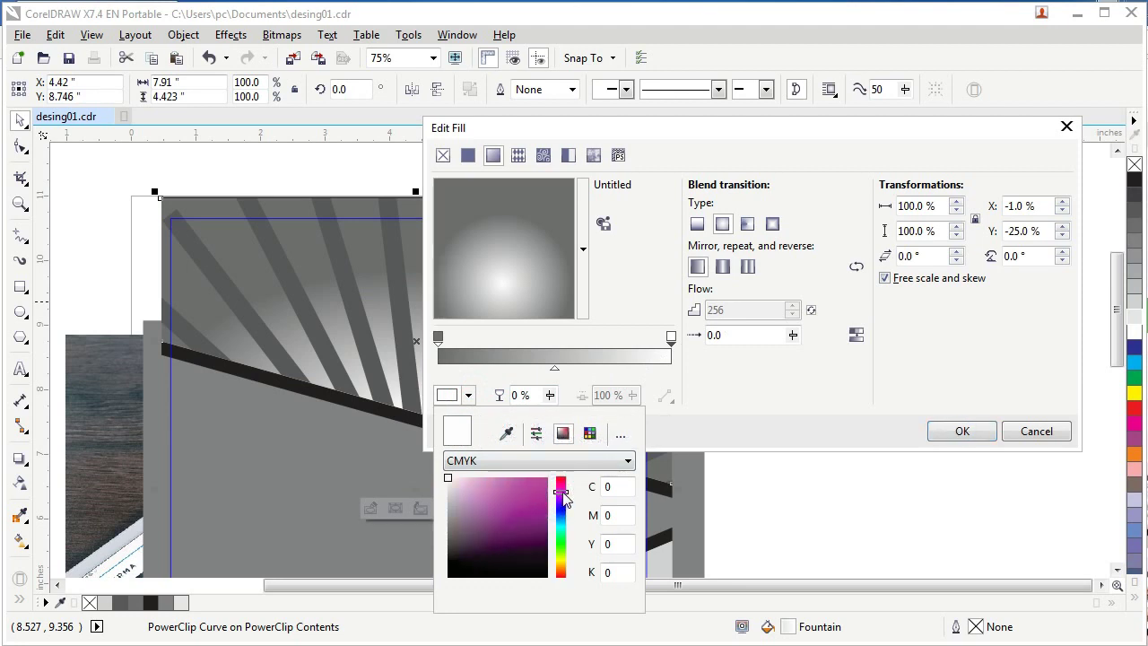
drag(545, 492, 547, 479)
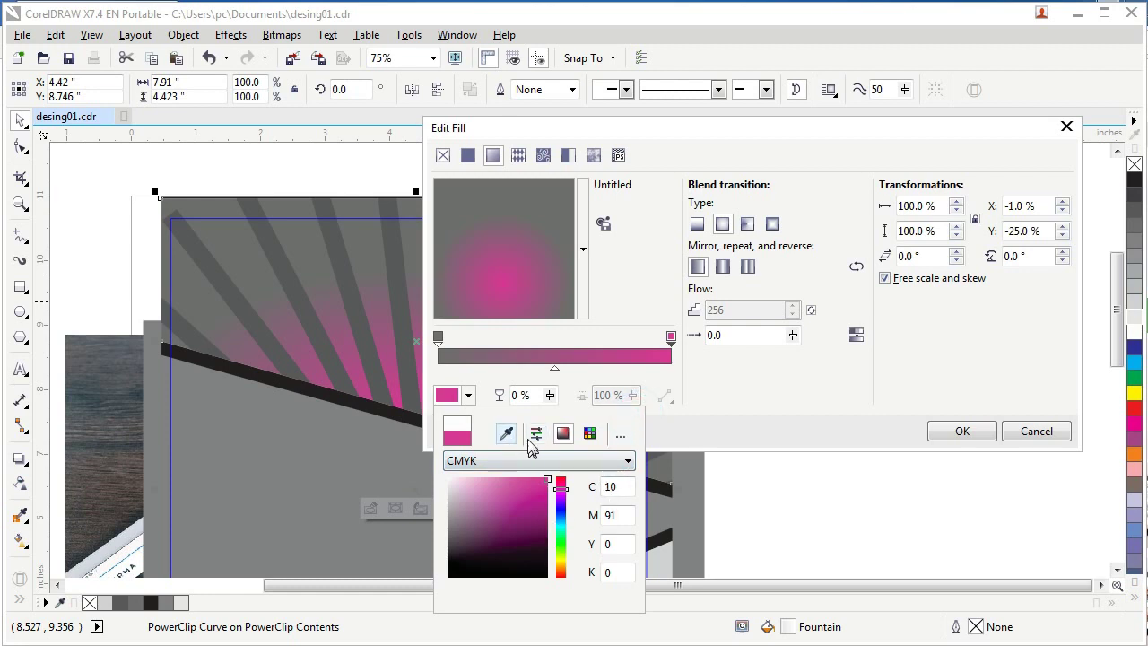
Step: Change the fountain fill's outer color to purple C80 M100 Y0 K1 and apply the fill to the upper panel
click(439, 338)
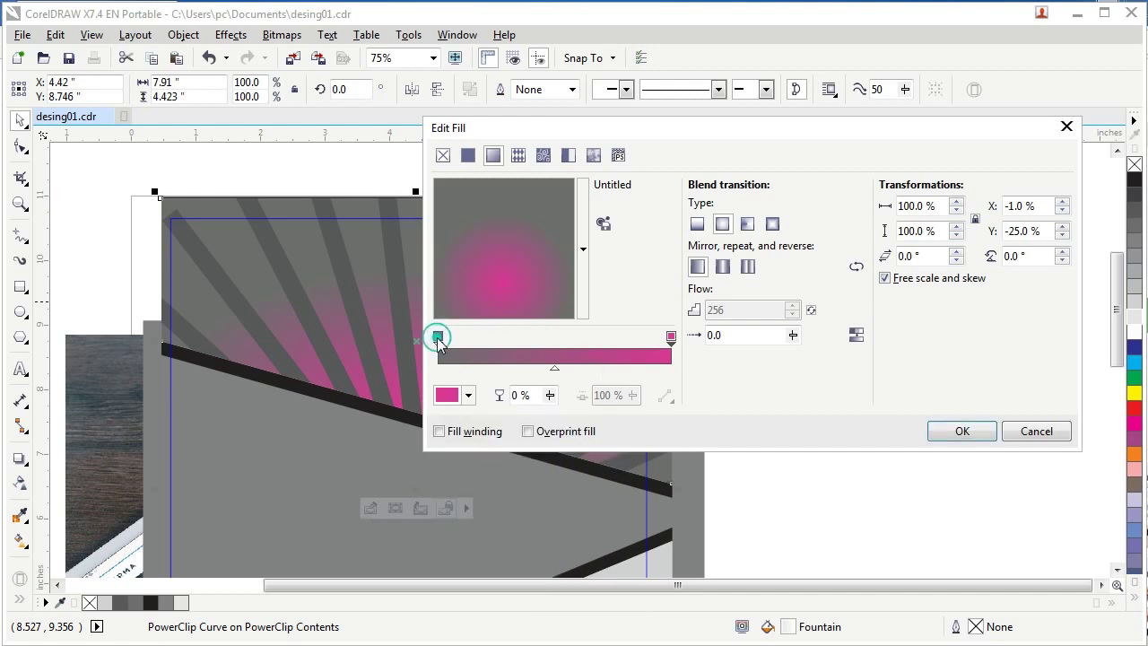
click(466, 396)
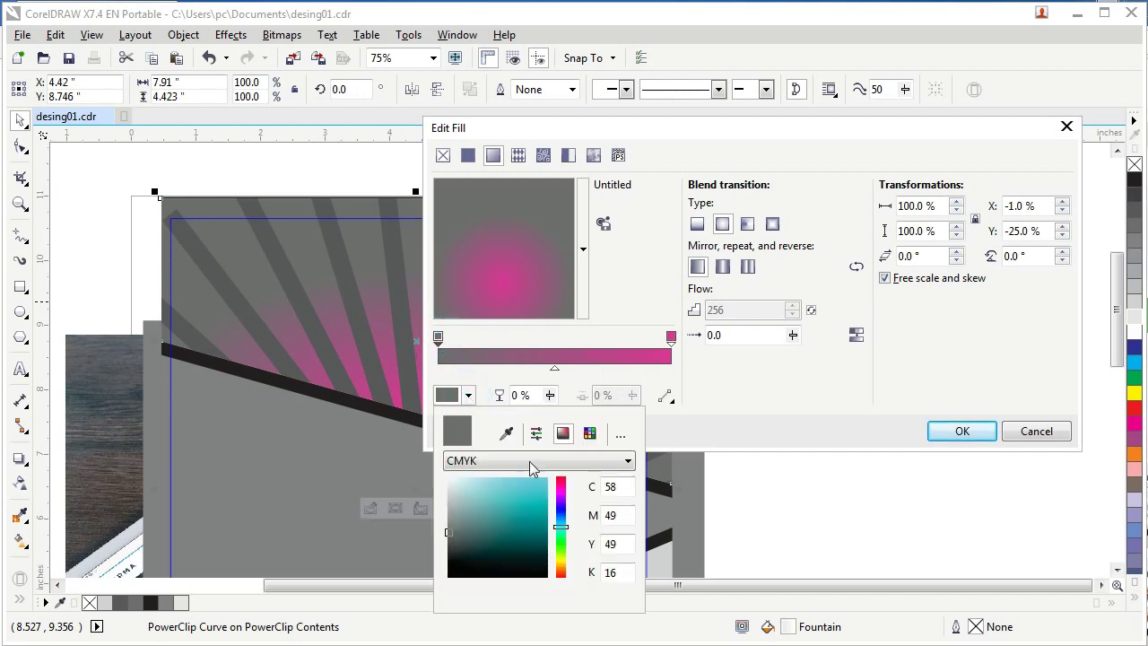
mouse_move(542, 533)
mouse_down()
mouse_move(562, 523)
mouse_move(561, 501)
mouse_up()
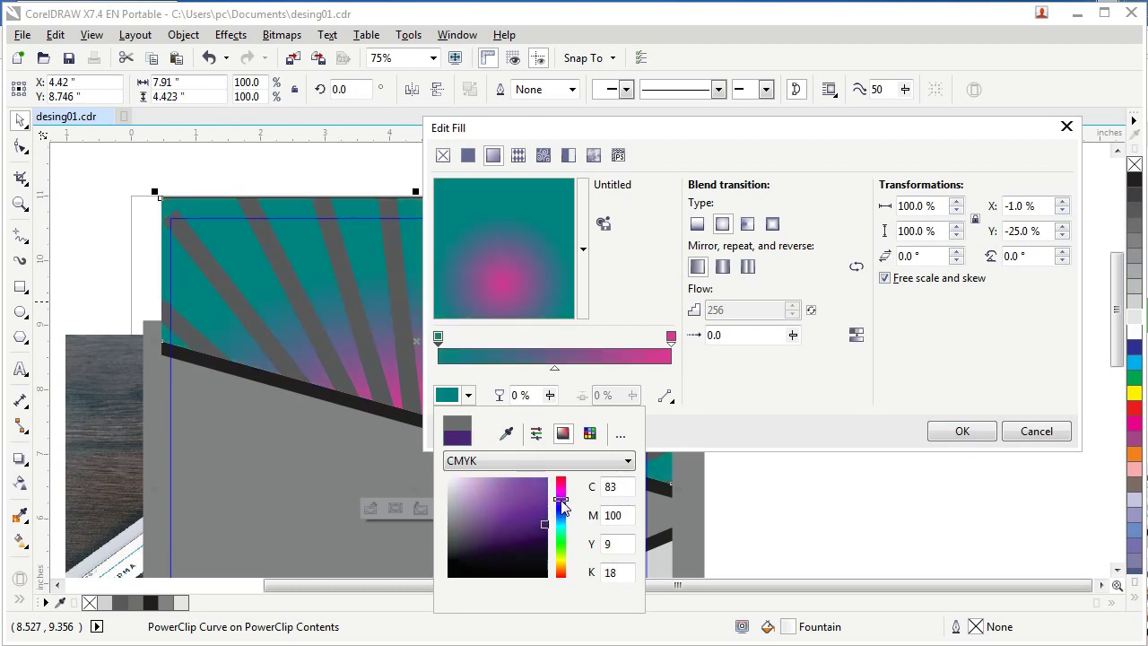
drag(541, 521, 547, 511)
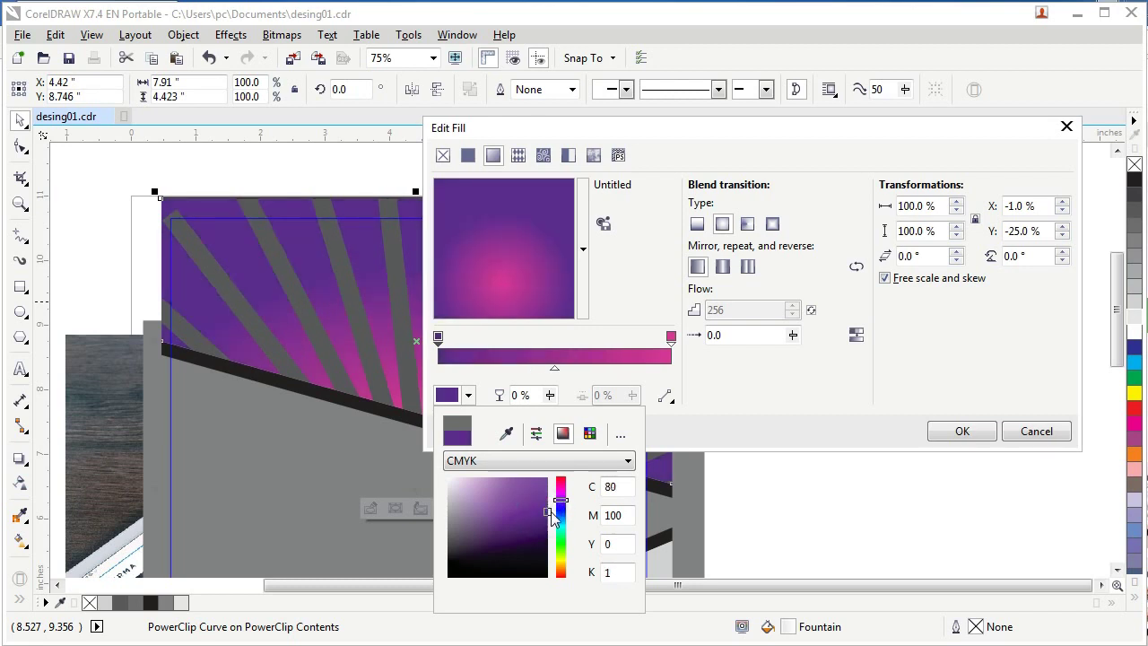
click(958, 435)
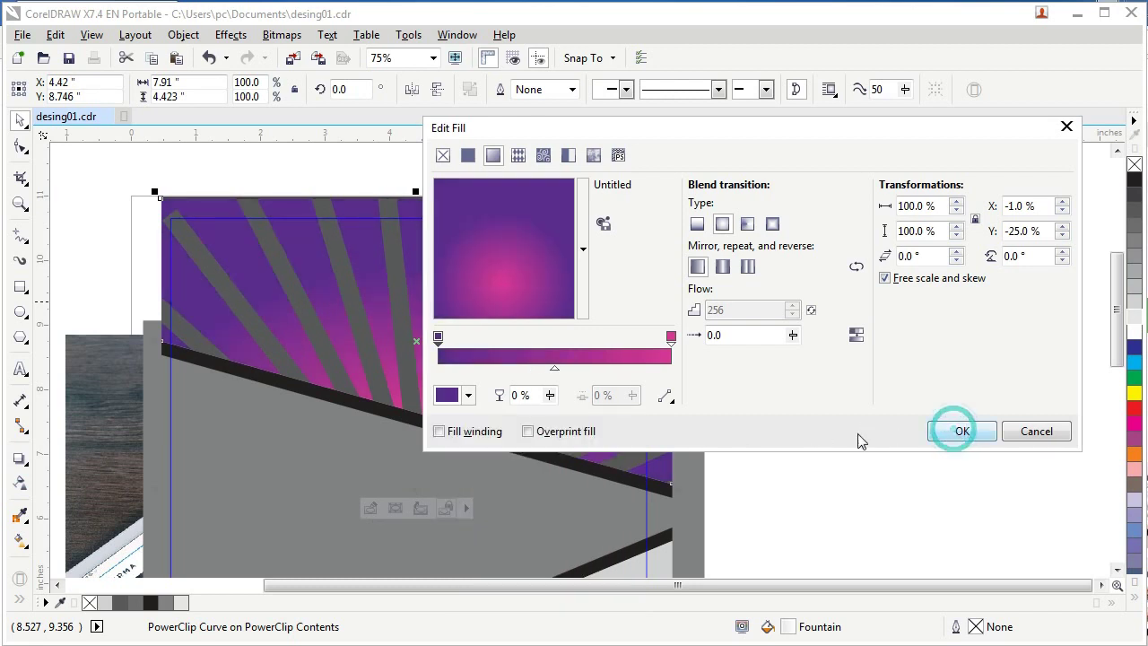
click(961, 434)
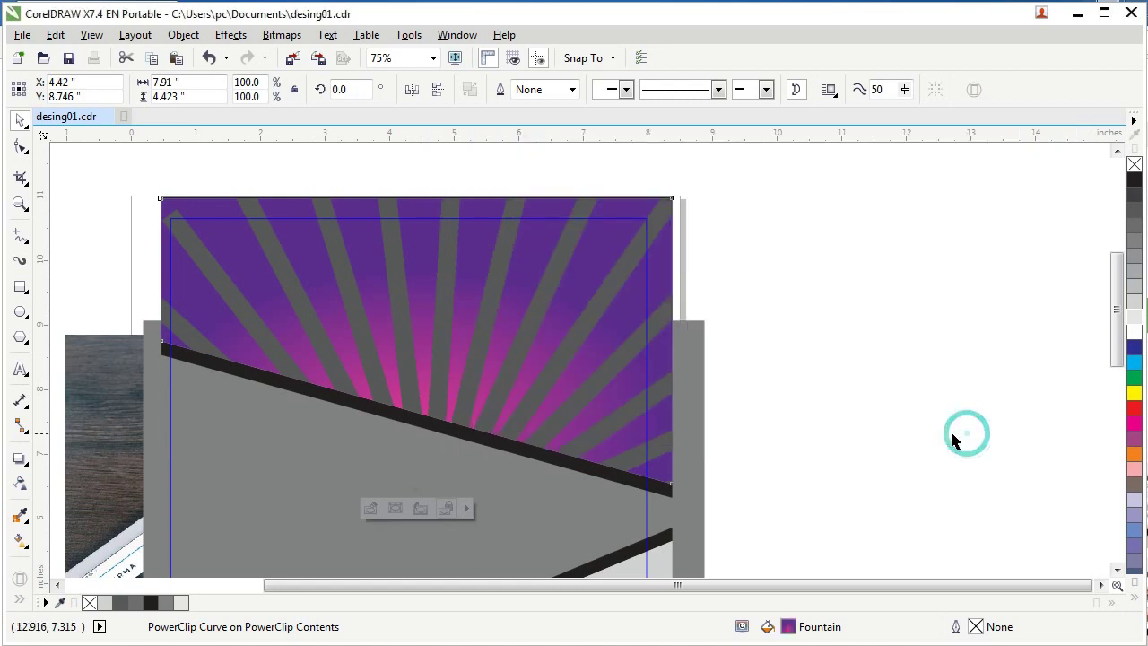
click(367, 167)
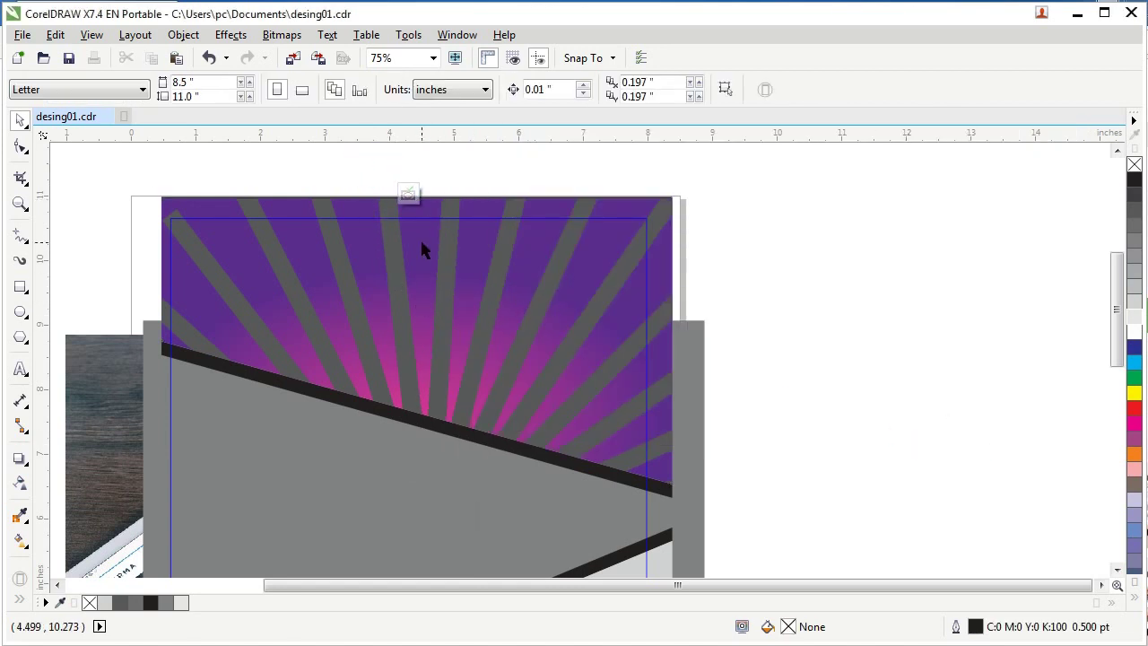
click(420, 238)
right_click(422, 243)
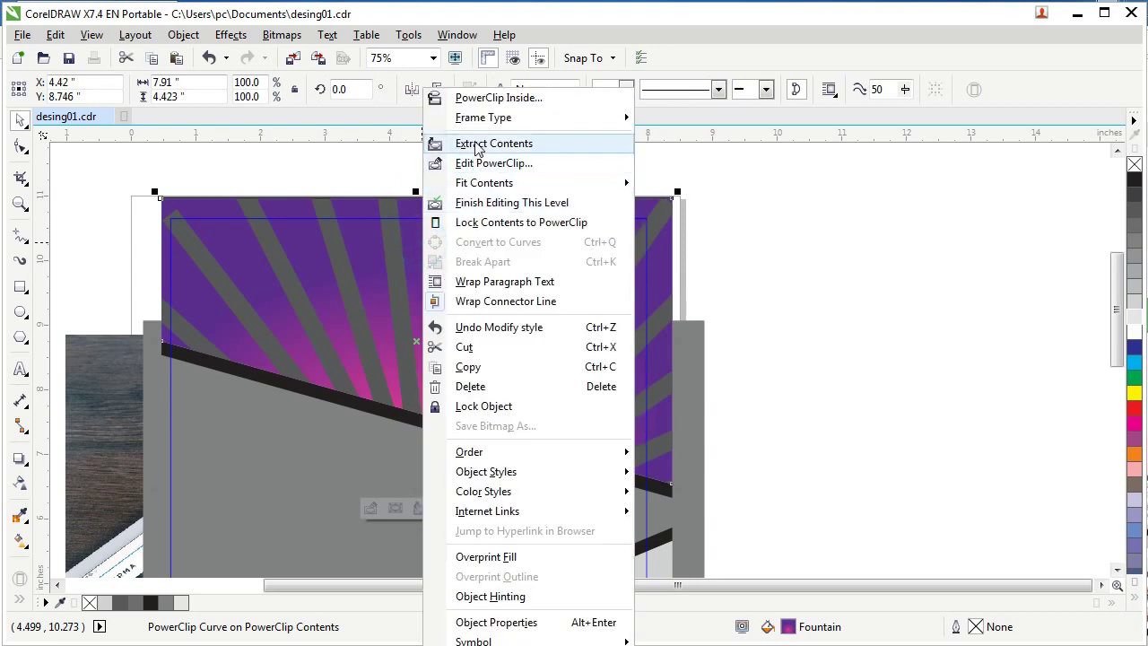
click(728, 176)
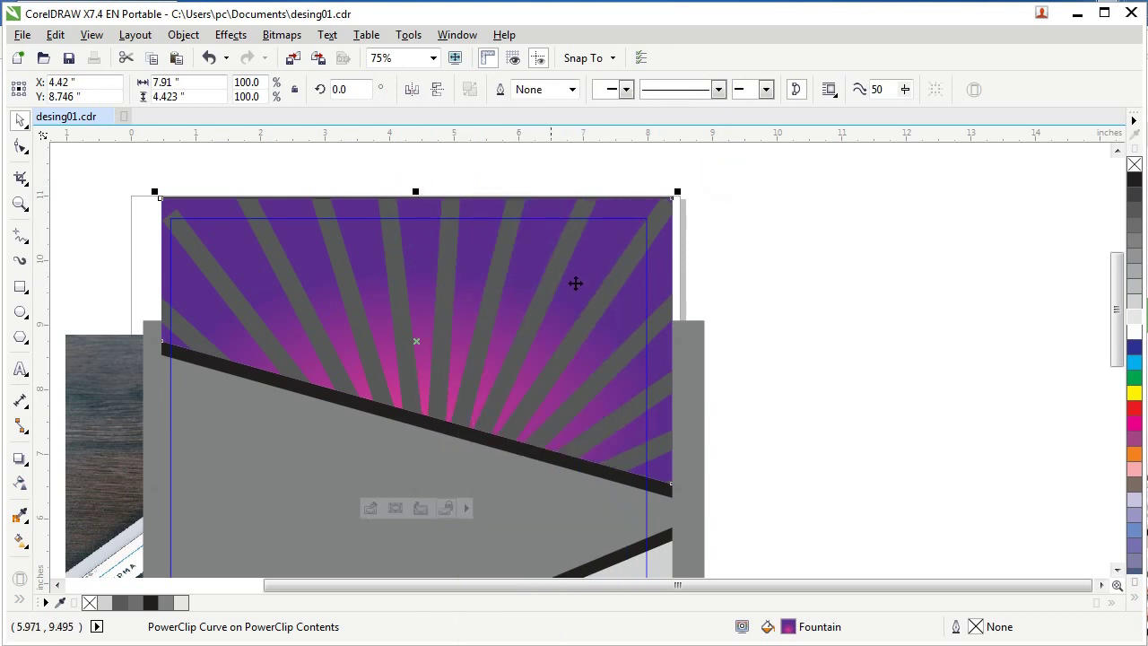
click(772, 283)
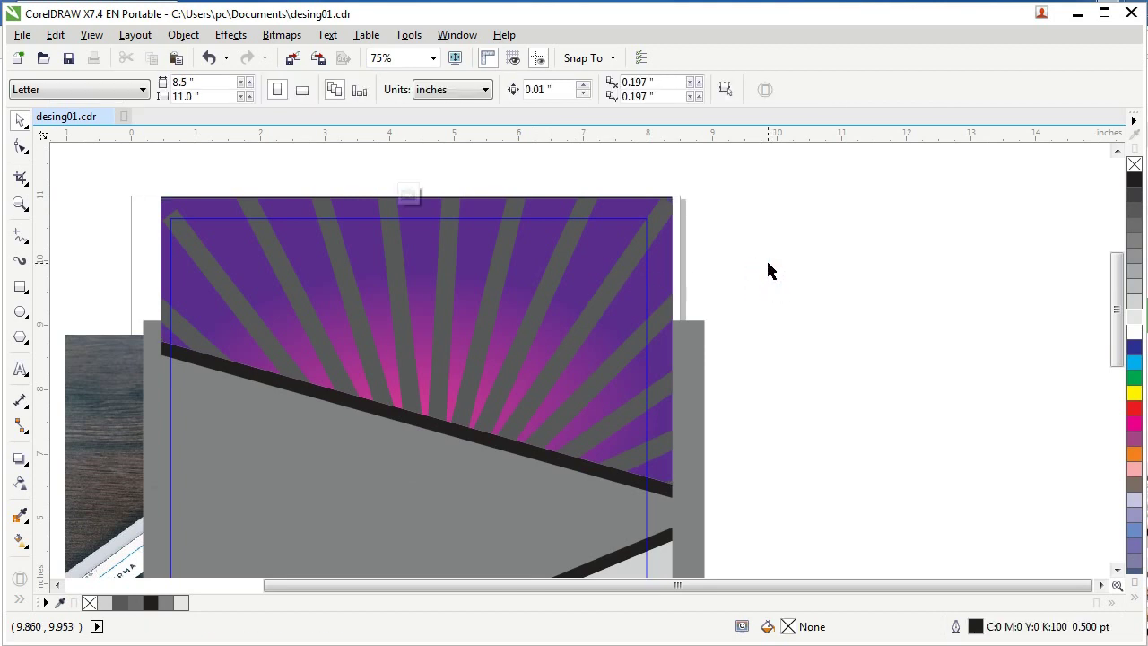
Step: Open the upper panel's PowerClip contents and fill the group of rays with white
click(583, 208)
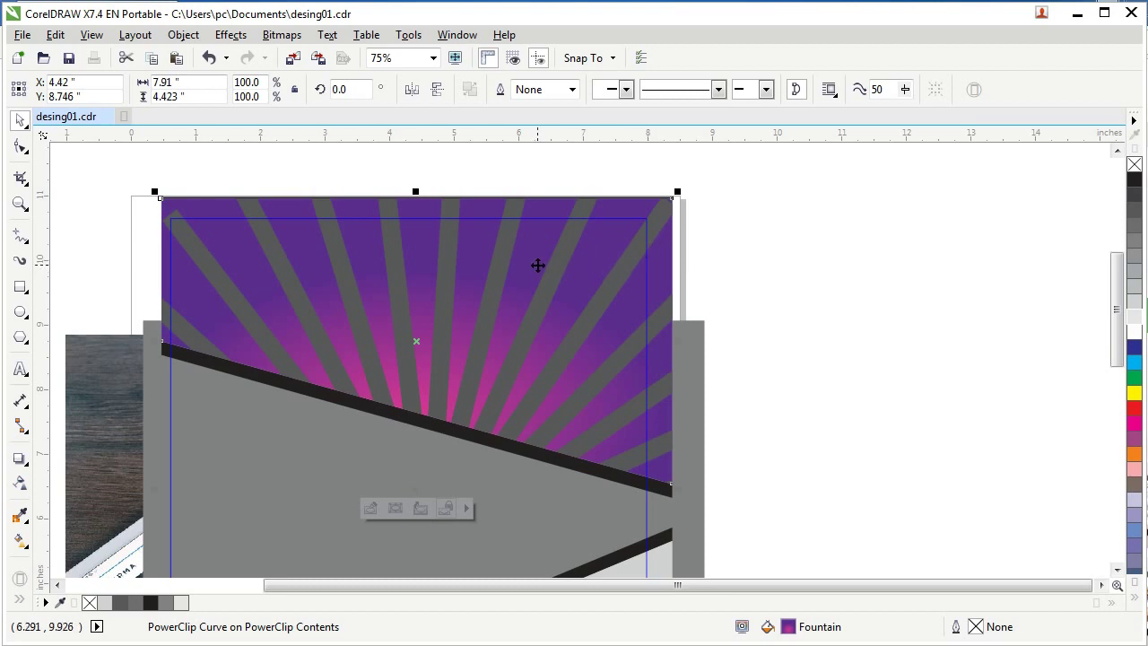
right_click(476, 233)
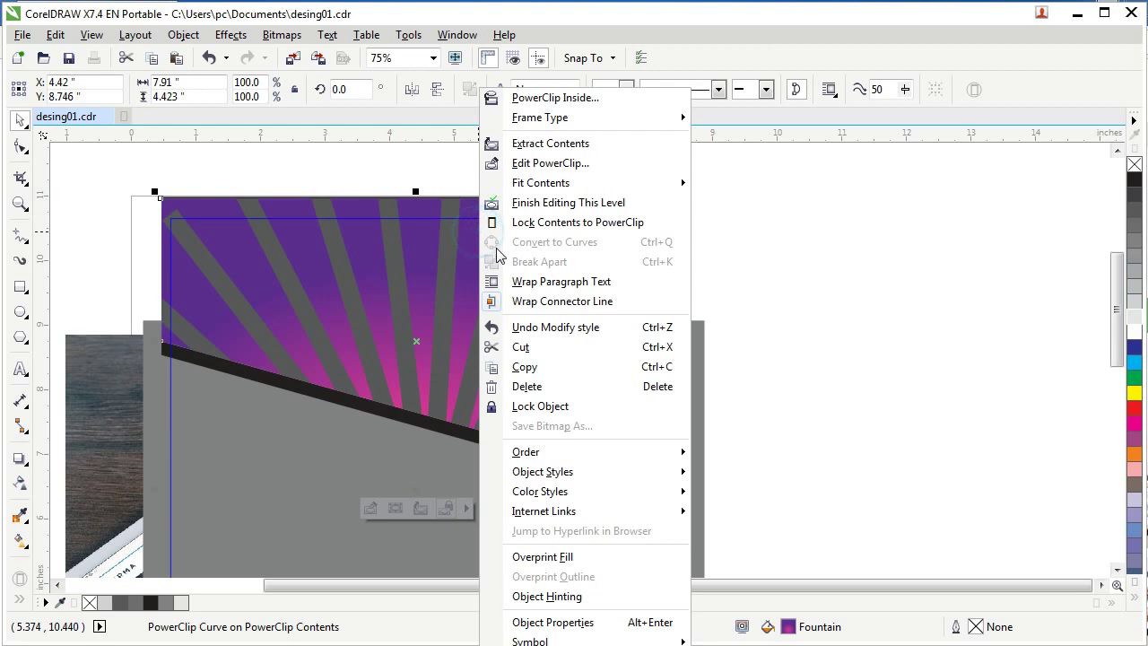
click(544, 165)
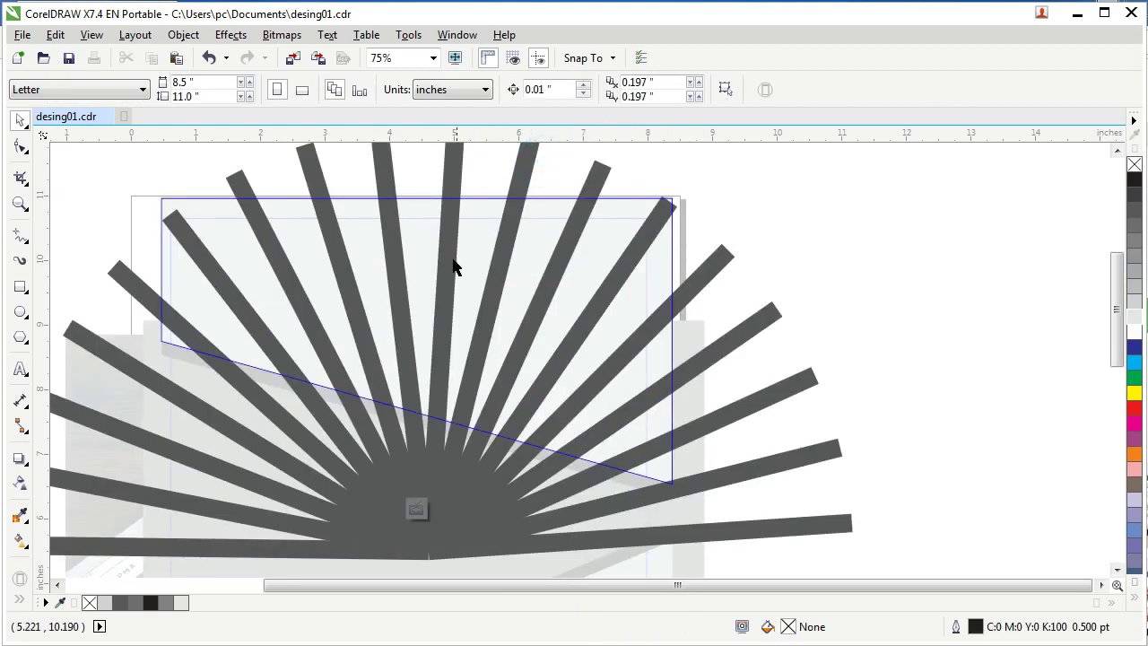
click(401, 278)
scroll(395, 279, down, 1)
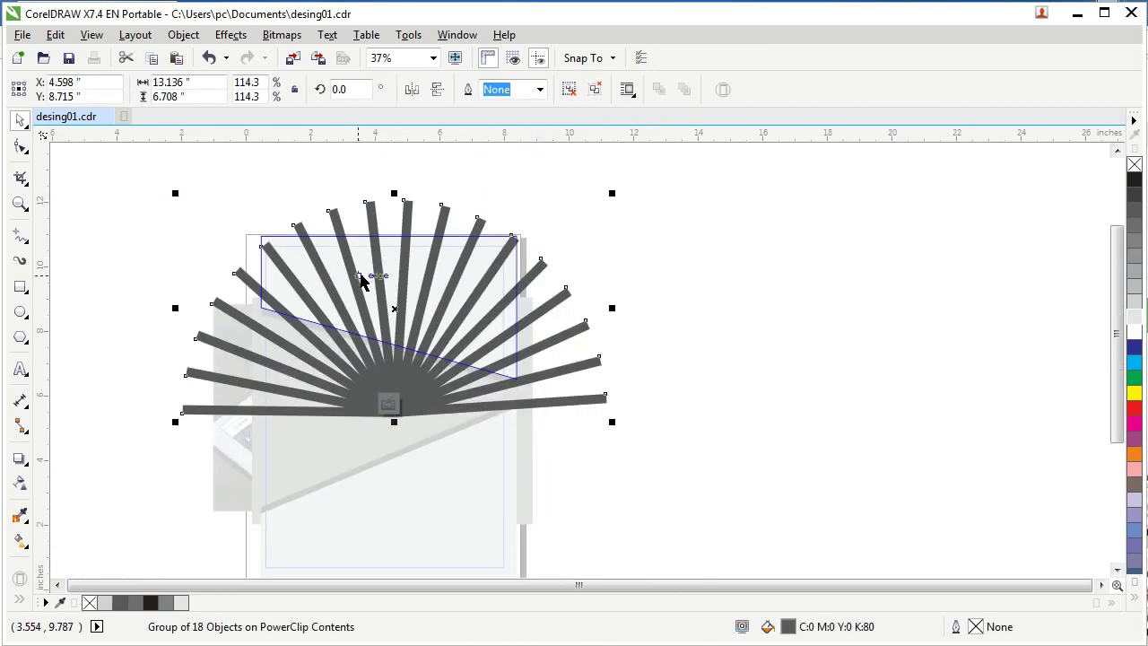
click(1135, 333)
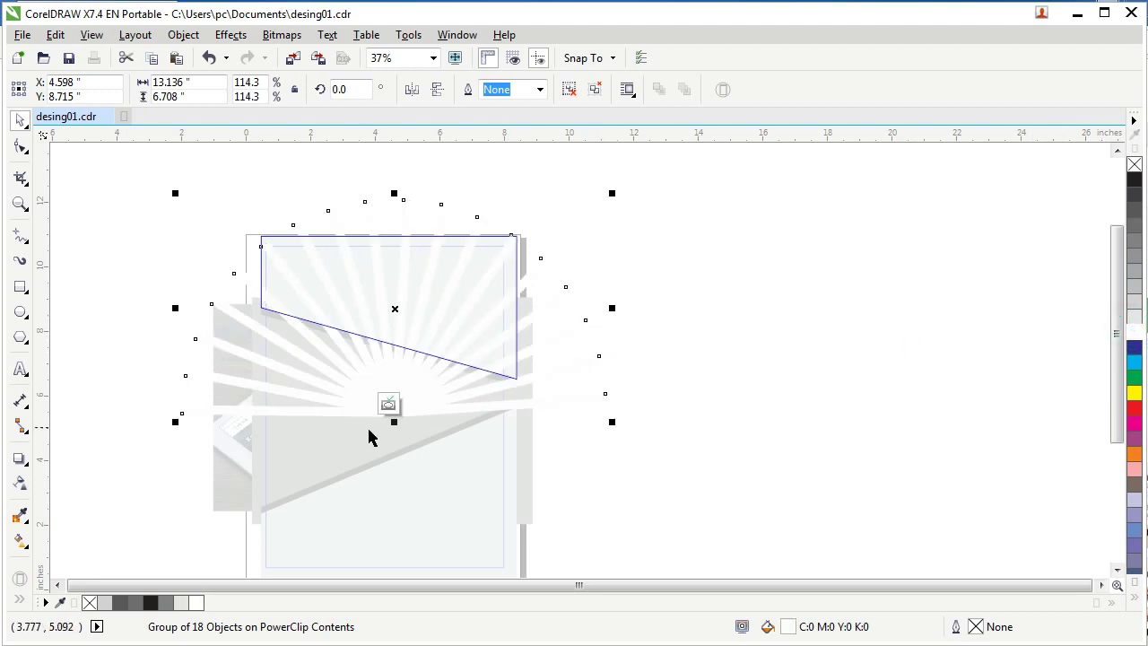
click(21, 157)
click(22, 146)
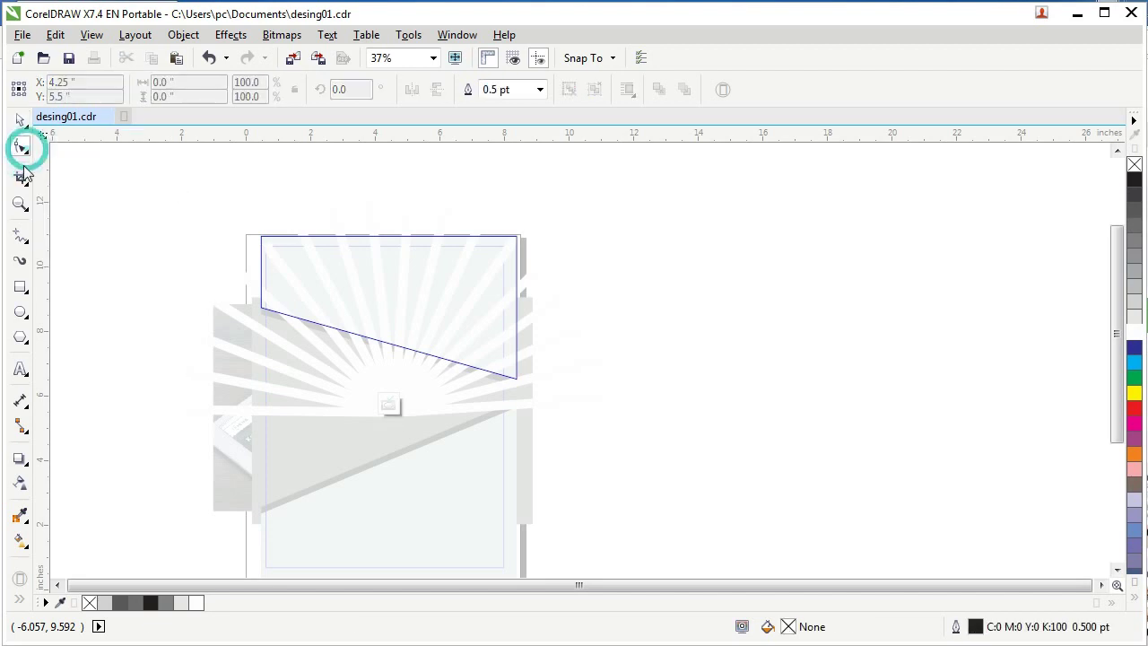
click(21, 179)
click(21, 205)
click(21, 205)
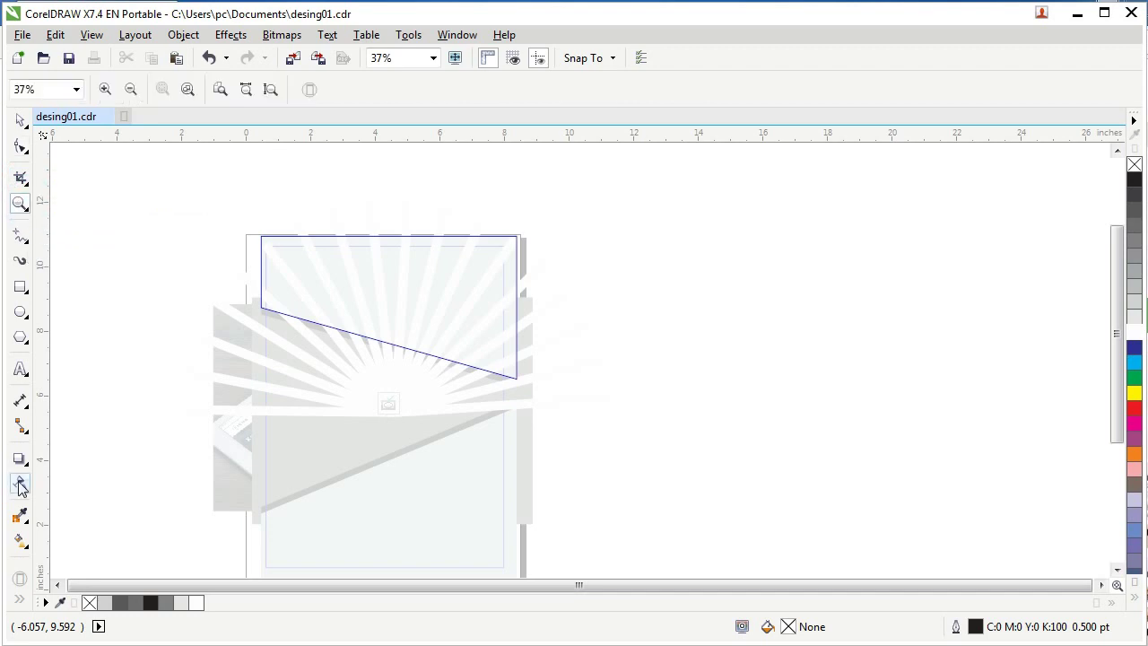
click(20, 483)
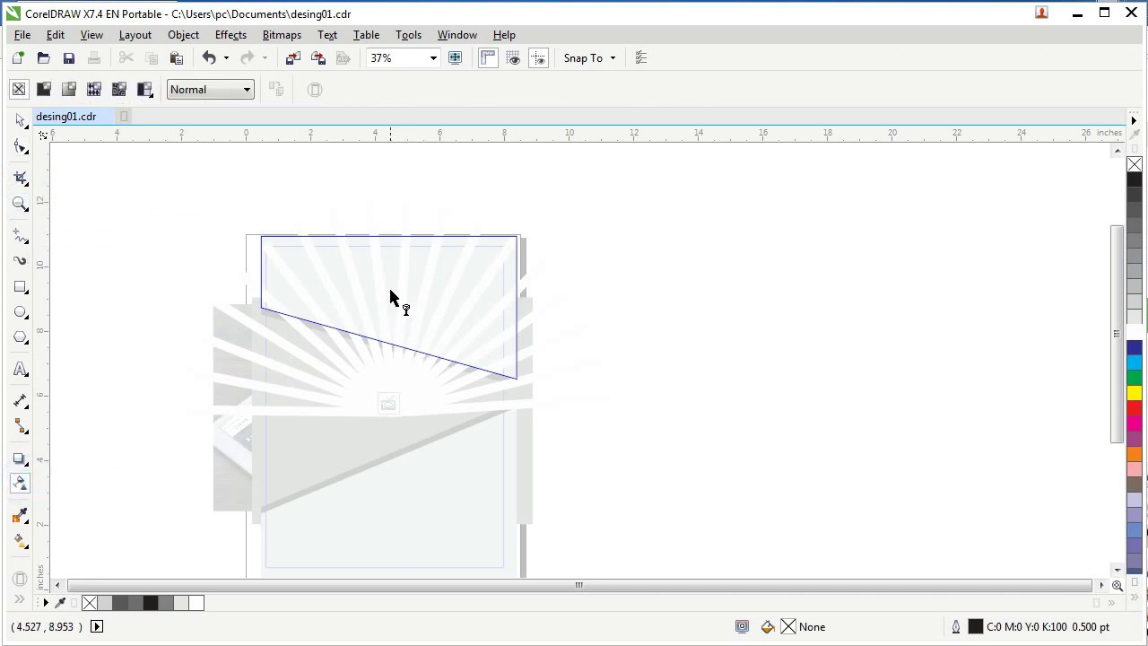
click(389, 244)
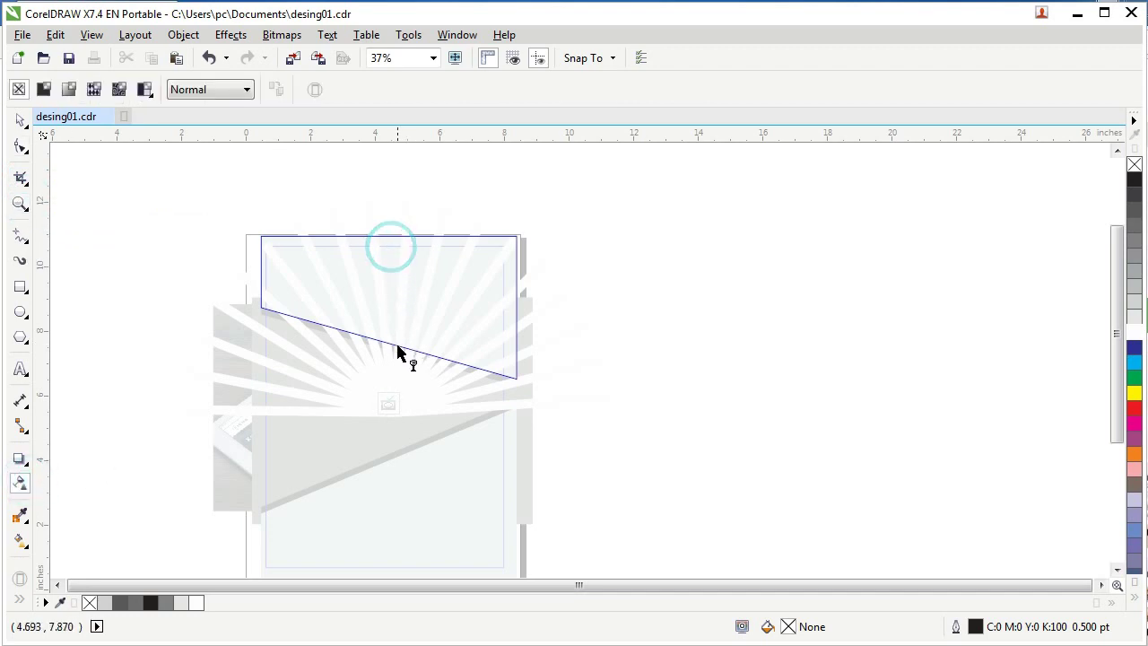
Step: Finish editing the upper panel's clipped contents and fill the gray rectangle between the two slanted panels with black
click(389, 404)
click(613, 353)
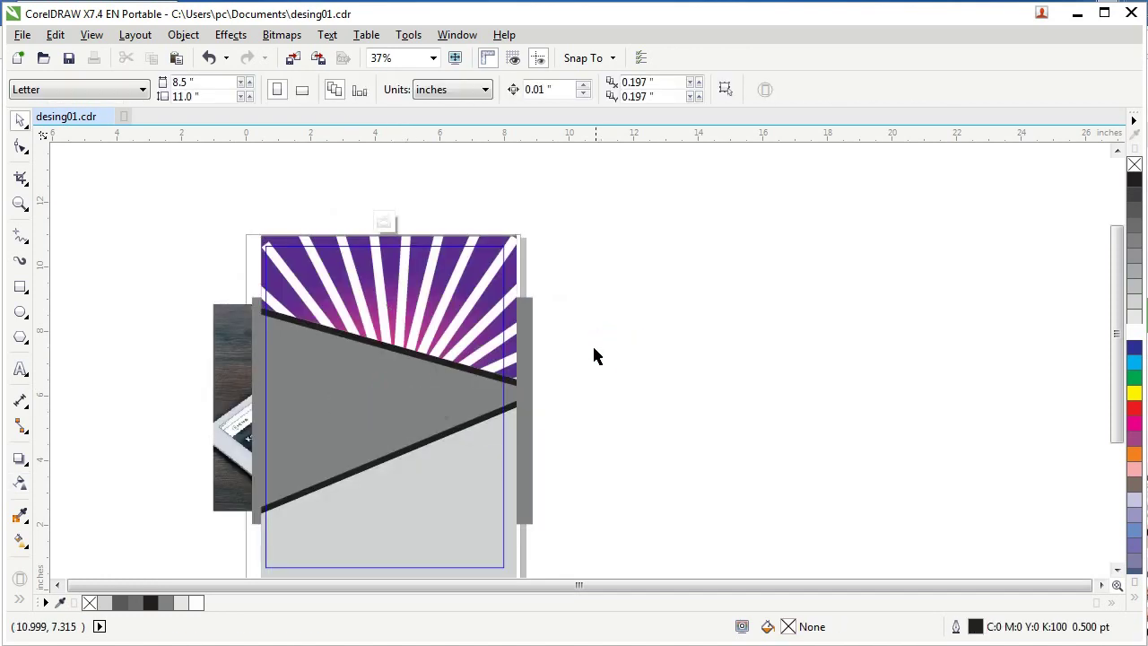
click(330, 405)
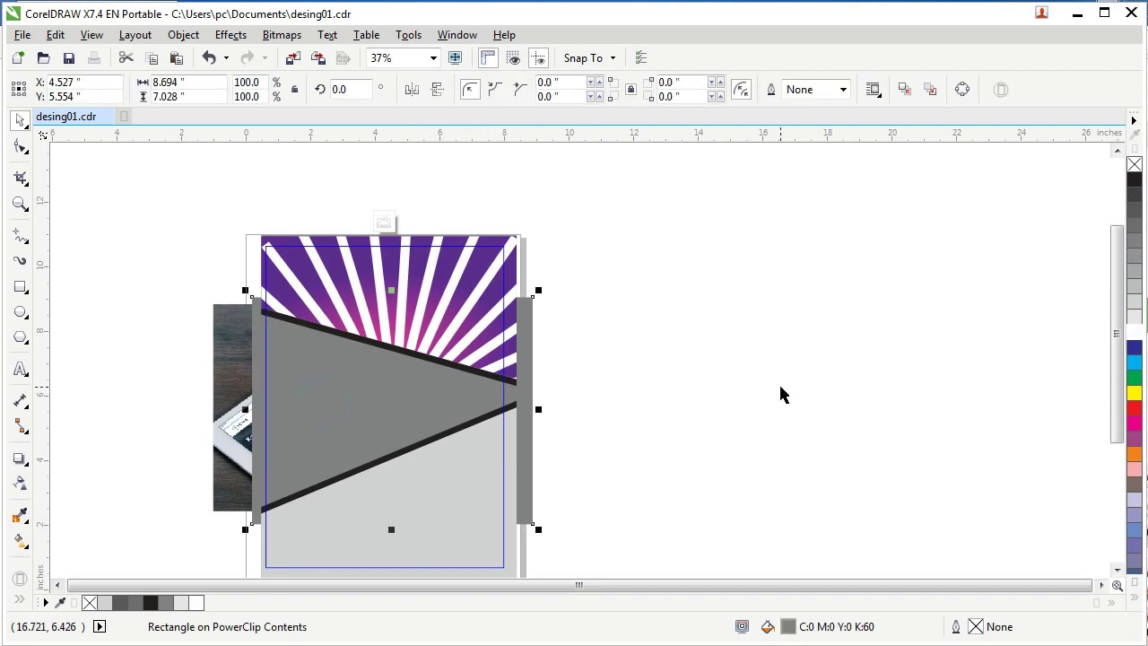
click(1134, 180)
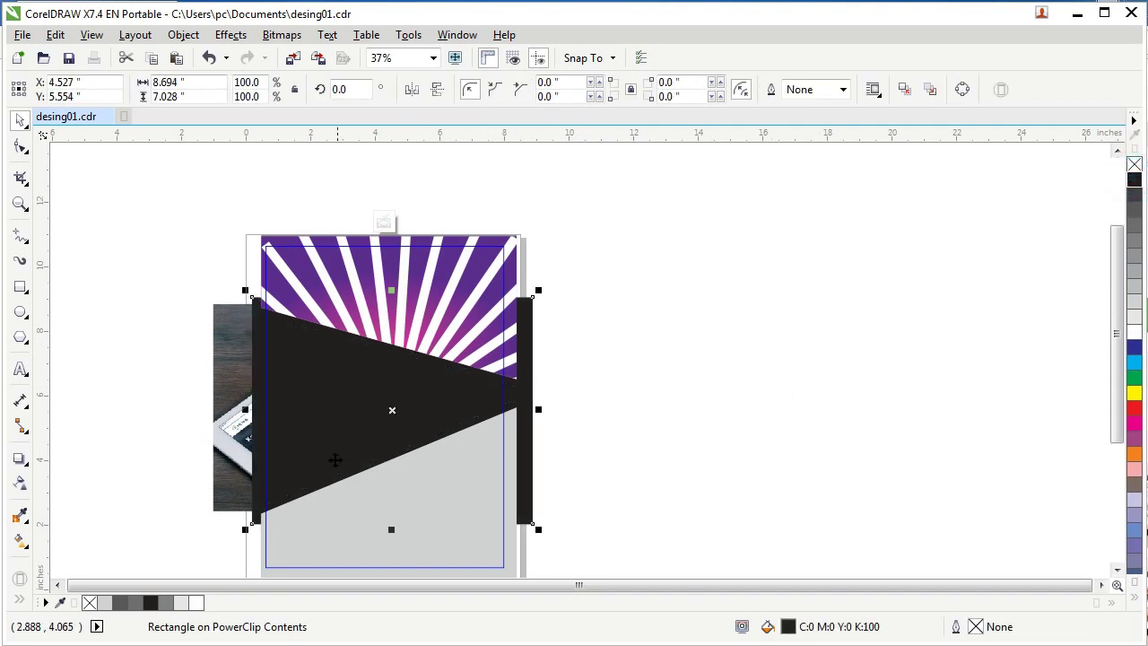
Step: Skew the upper panel's elliptical fountain fill toward the upper right and move its pink center slightly up and right
click(428, 258)
scroll(393, 285, up, 2)
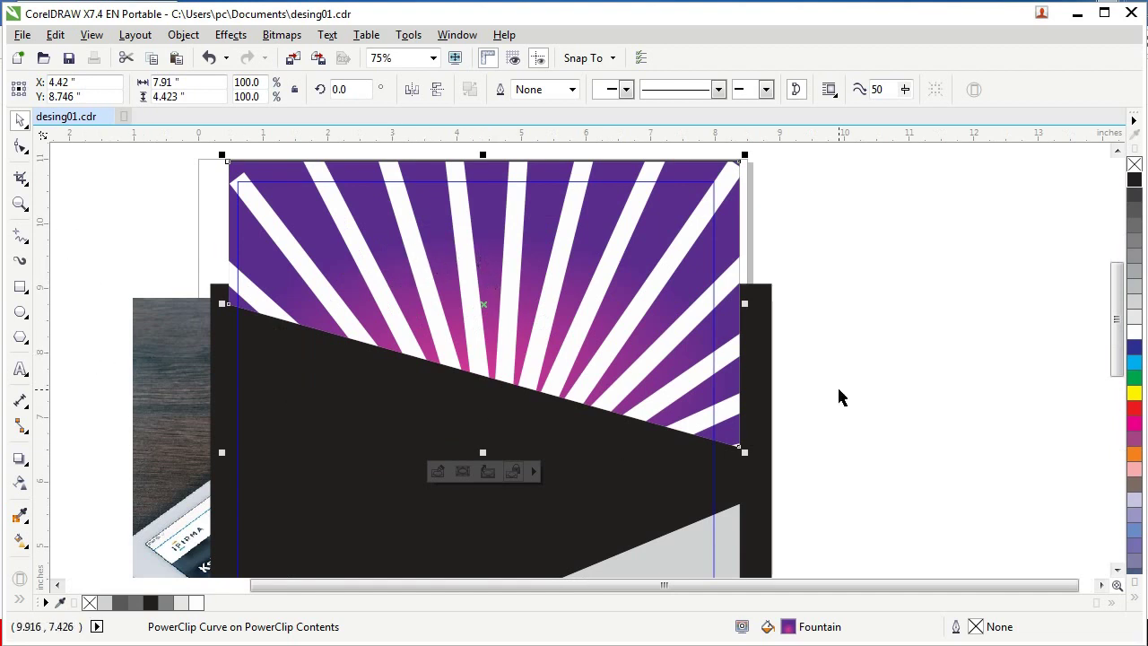
click(21, 541)
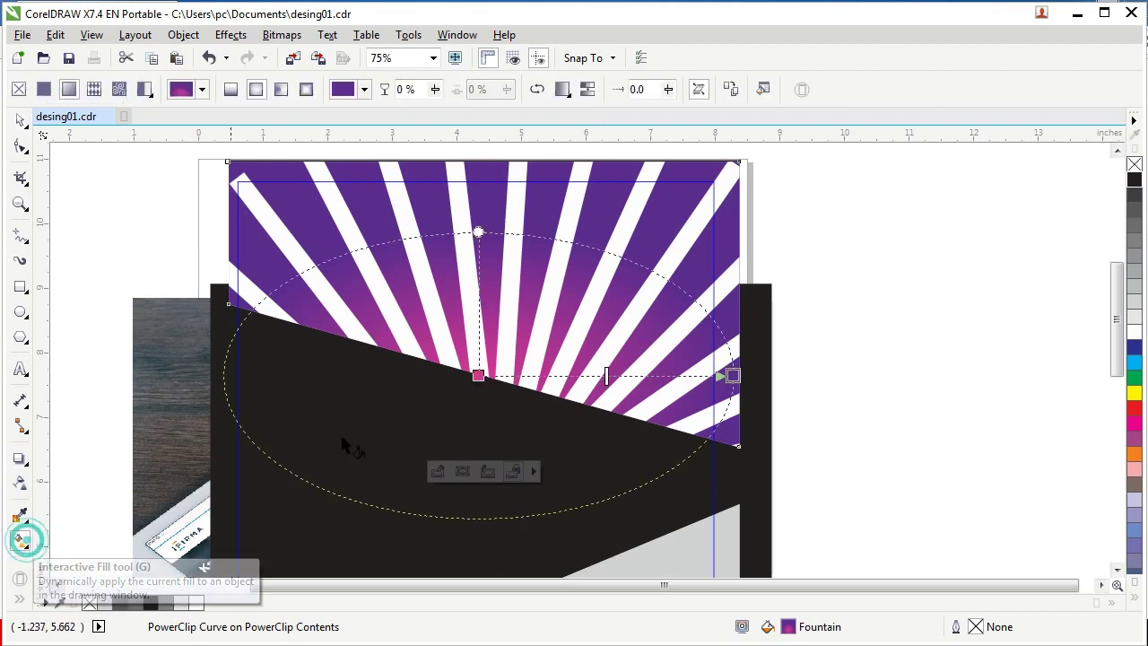
drag(478, 232, 529, 223)
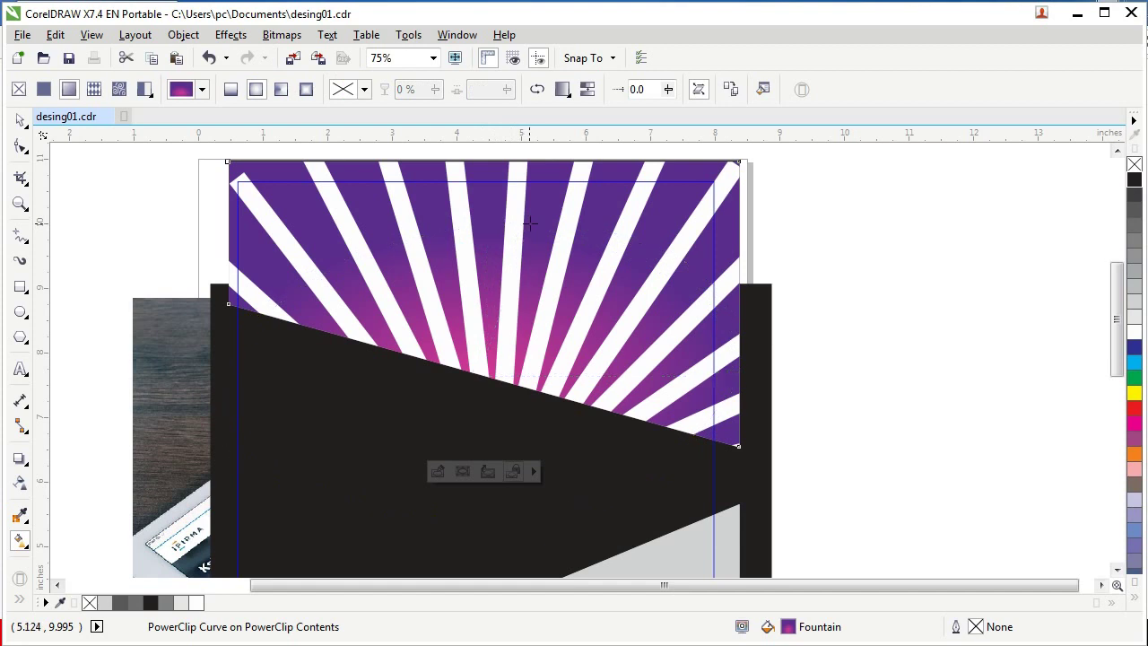
click(478, 375)
drag(478, 374, 489, 350)
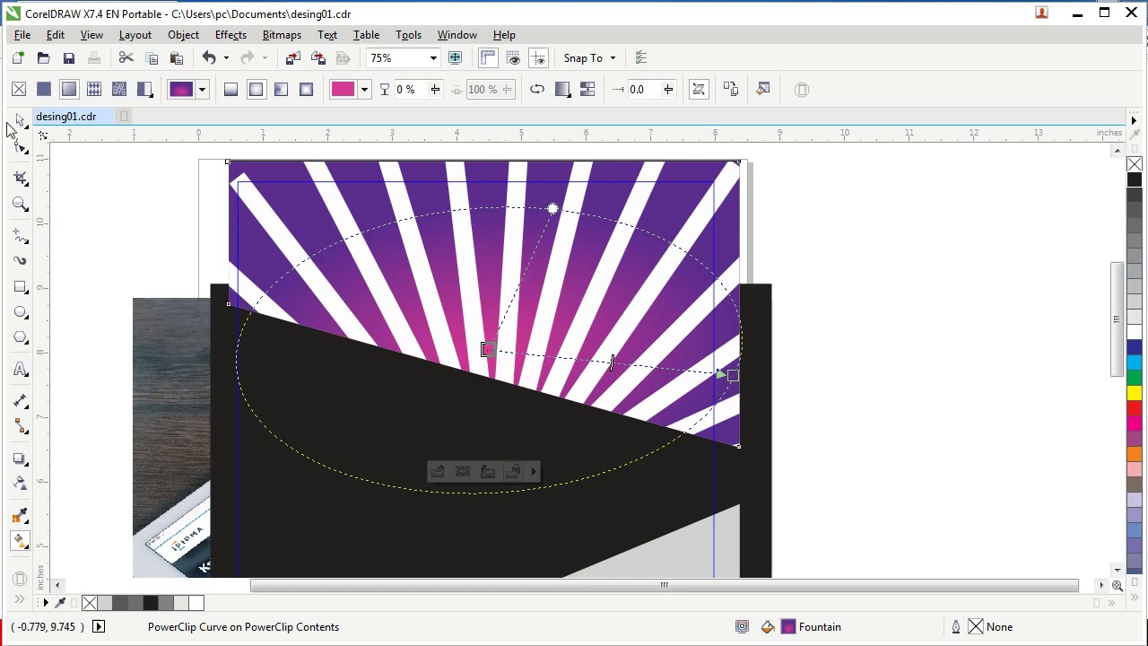
click(21, 121)
click(868, 272)
Step: Apply a linear transparency to the white rays clipped in the upper panel, fading them out toward the pink center, and finish editing the contents
click(667, 247)
right_click(668, 246)
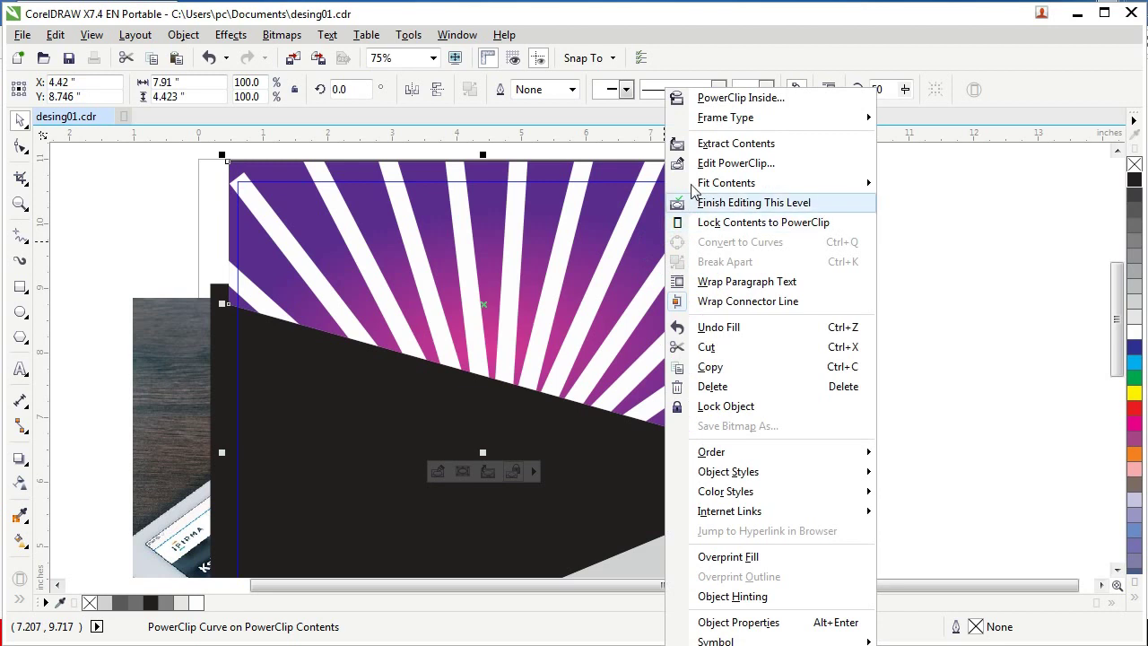
click(715, 162)
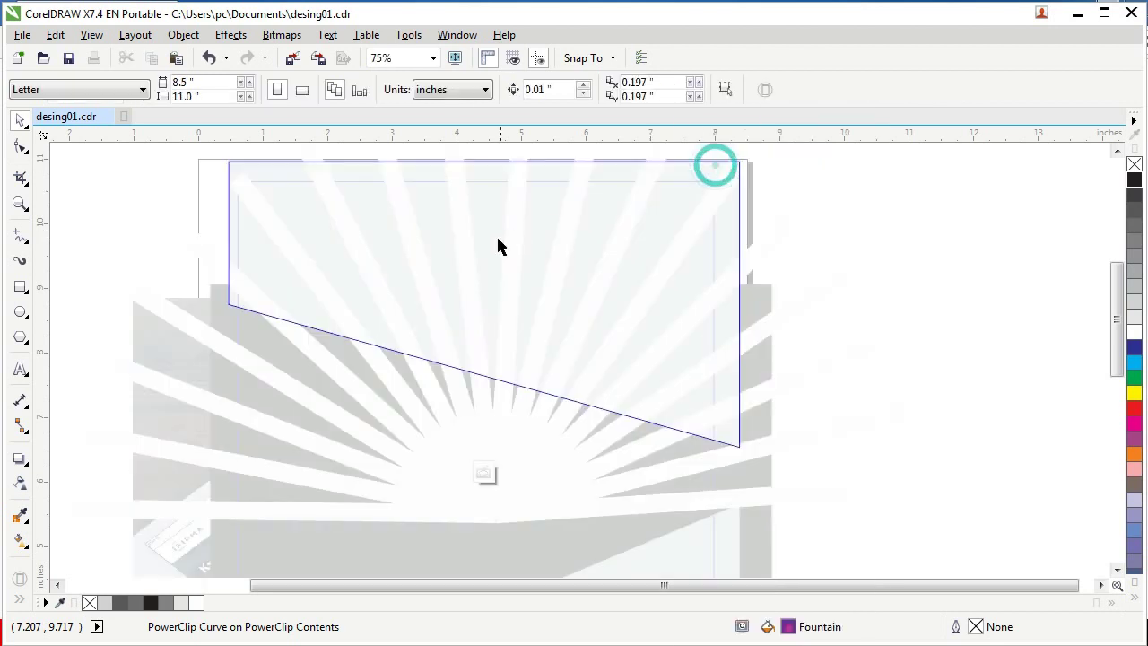
click(417, 235)
scroll(497, 208, down, 1)
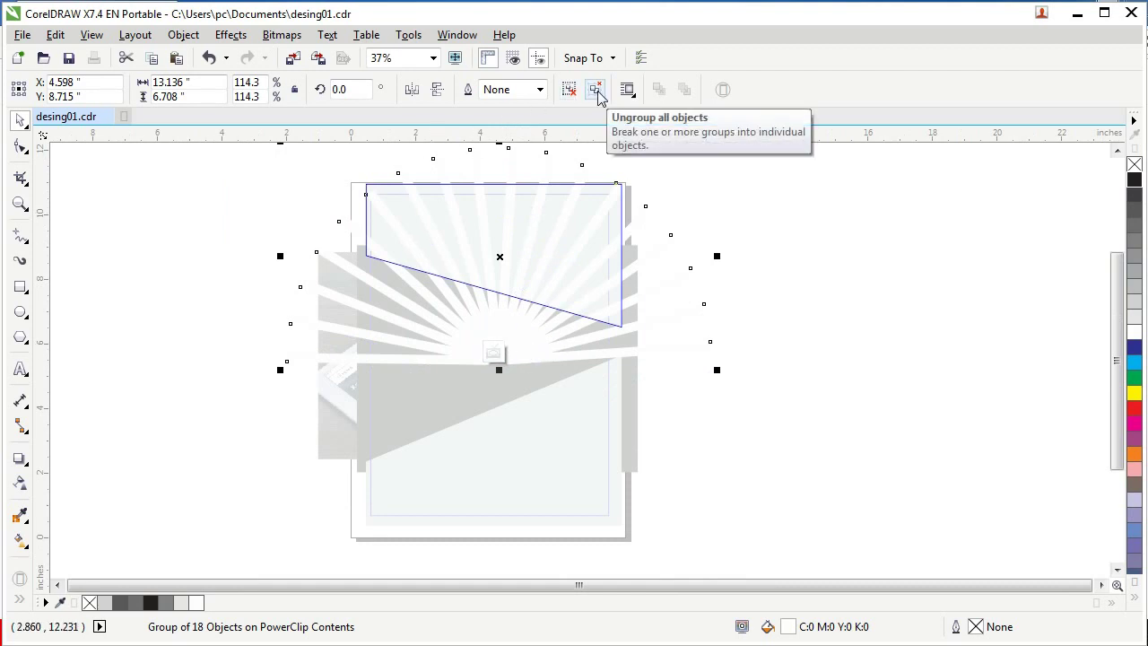
click(21, 485)
drag(507, 168, 473, 291)
drag(508, 166, 545, 146)
click(474, 289)
drag(487, 275, 485, 273)
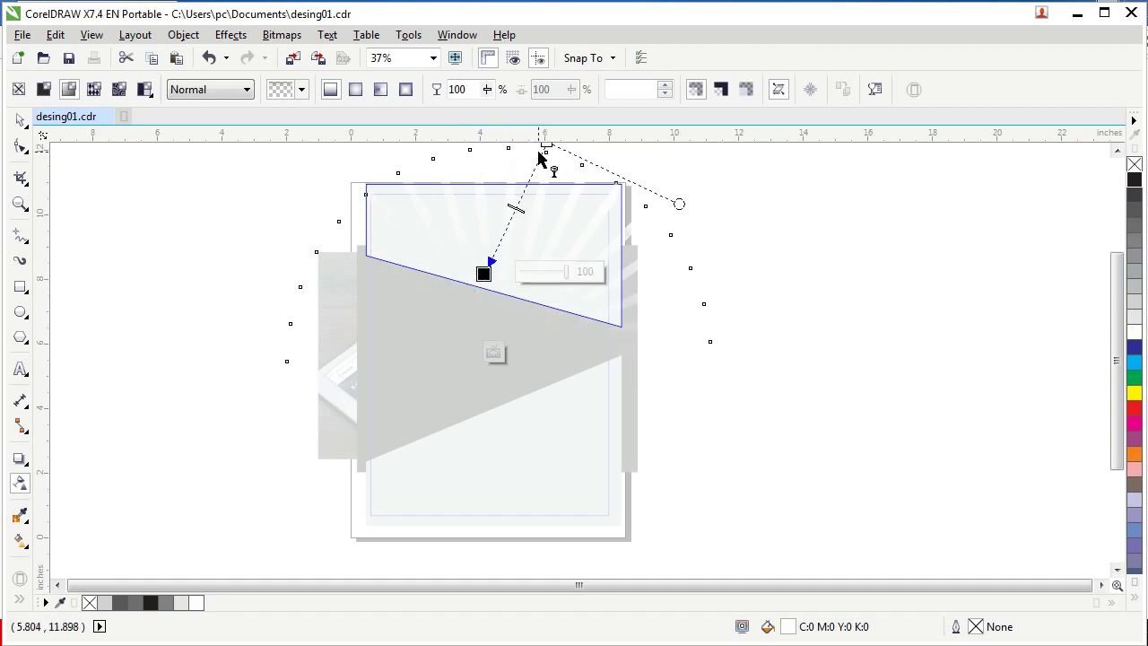
click(495, 349)
click(783, 259)
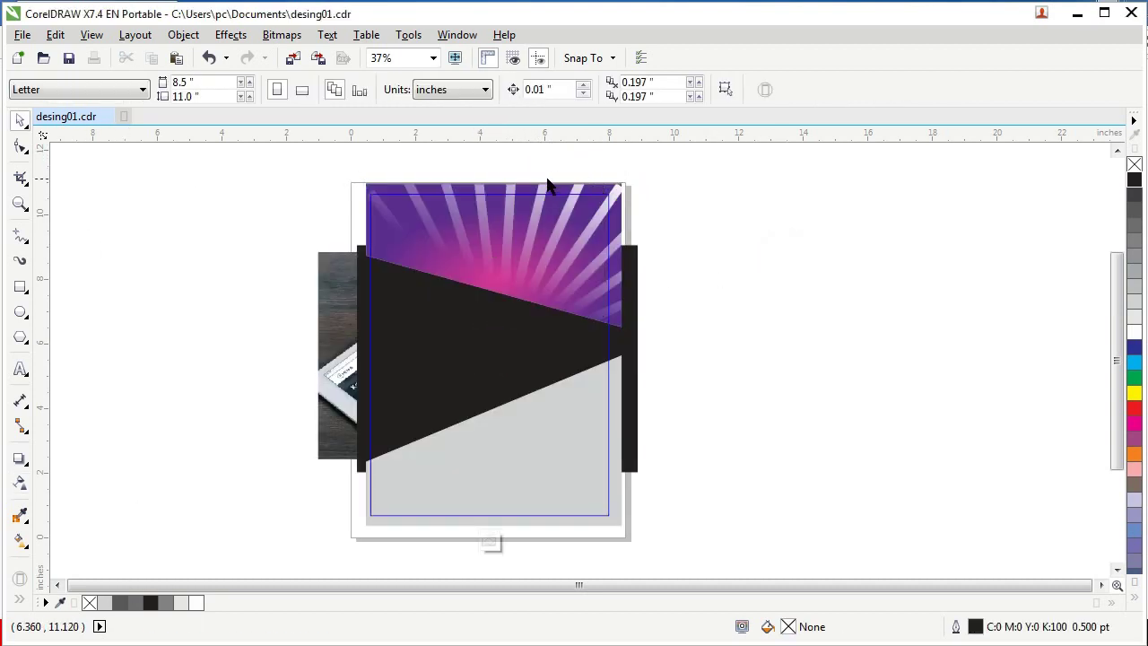
Step: Reopen the upper panel's PowerClip contents and set the ray group's outline width to None
scroll(547, 193, up, 2)
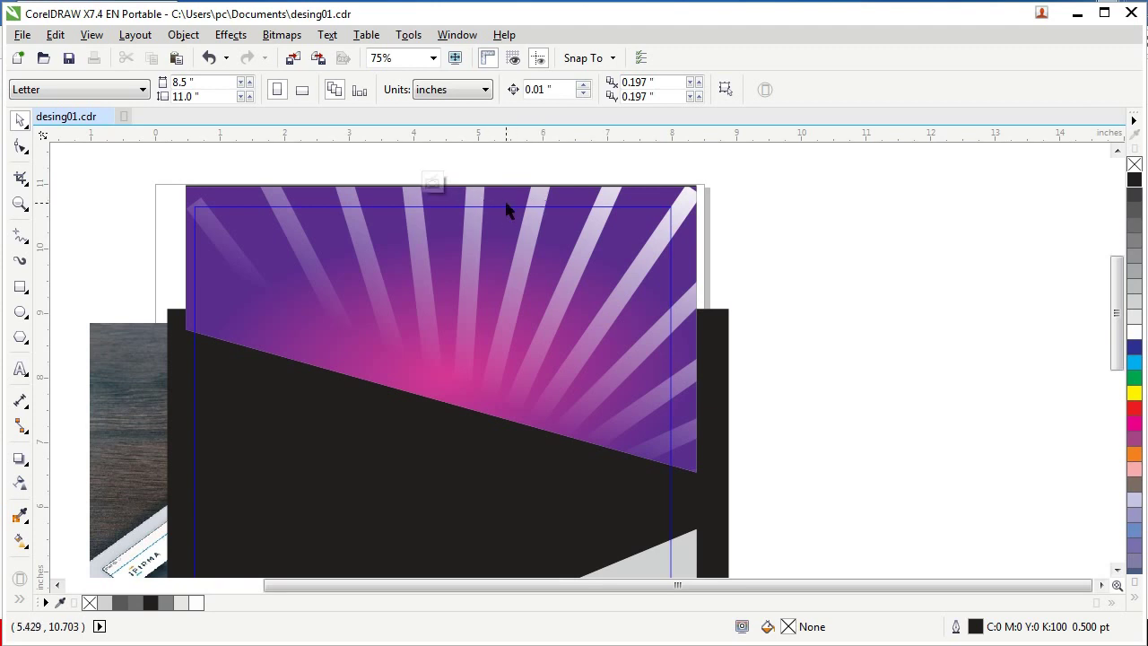
click(518, 277)
right_click(516, 260)
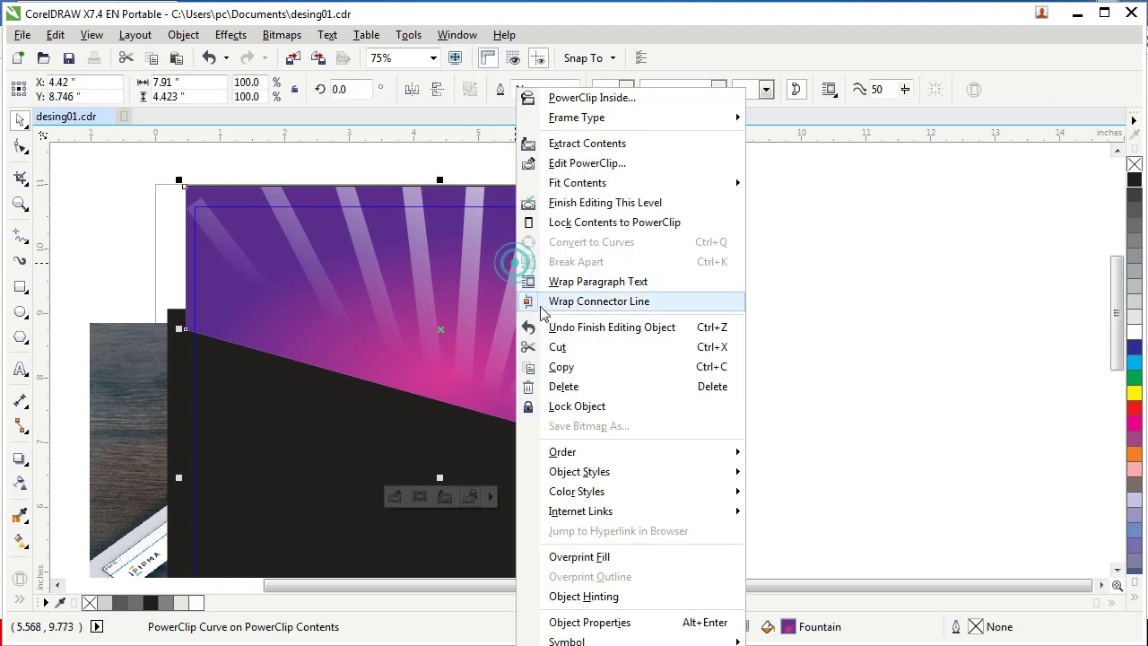
click(562, 165)
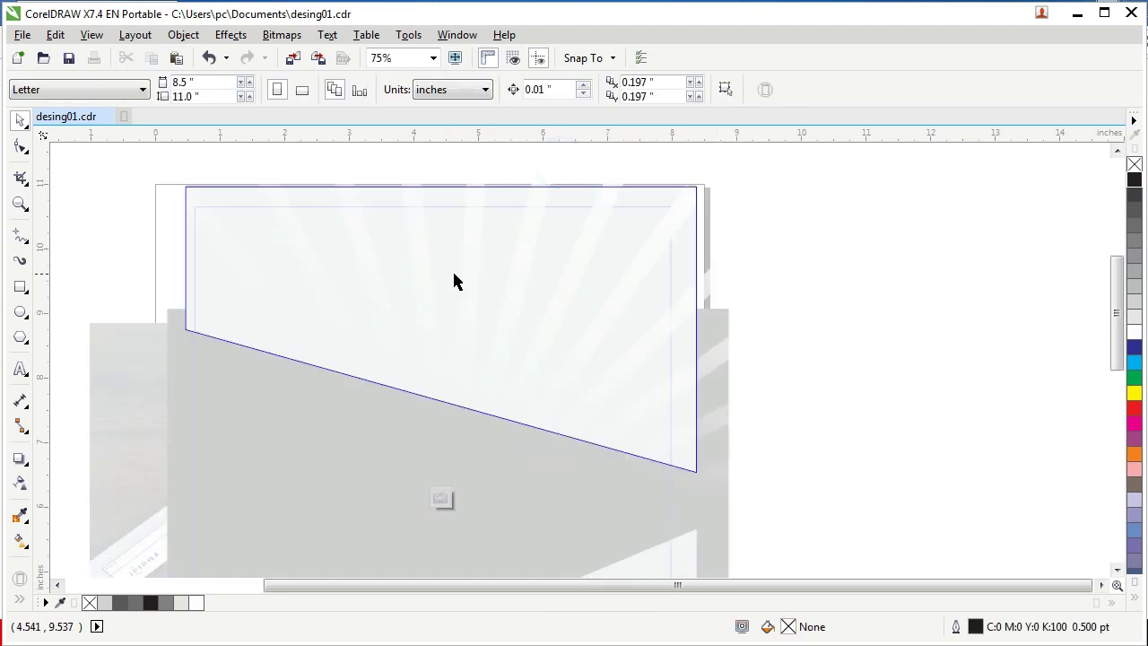
click(470, 202)
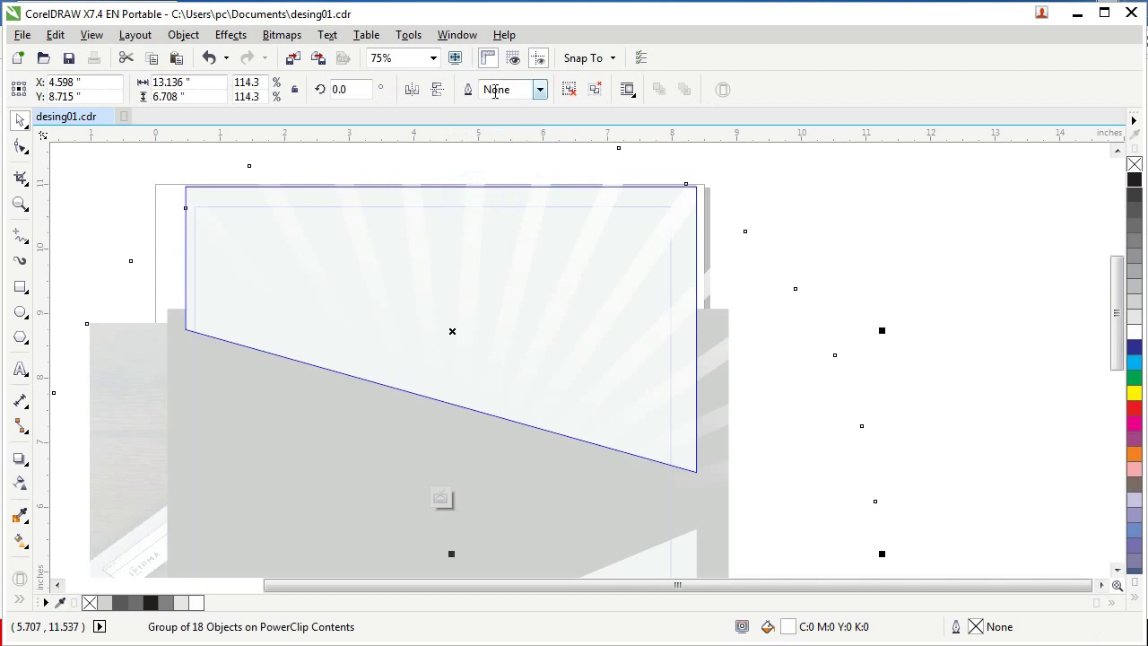
click(538, 89)
click(480, 105)
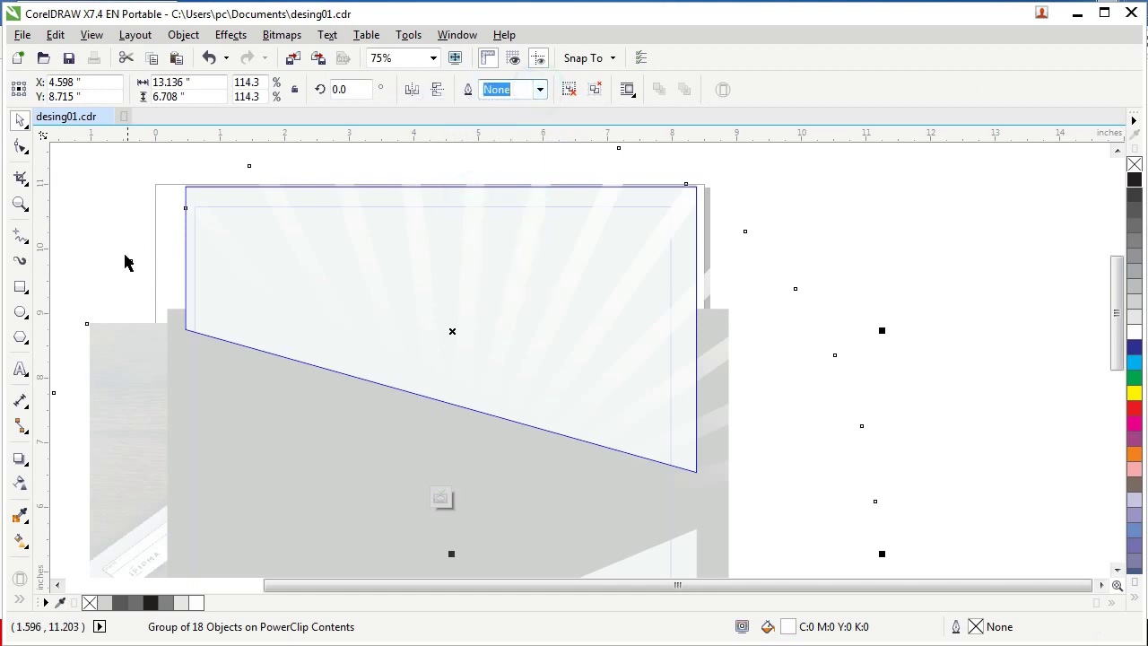
Step: Set the outer end of the ray group's linear transparency to 40% and finish editing the upper panel's contents
click(20, 482)
click(487, 89)
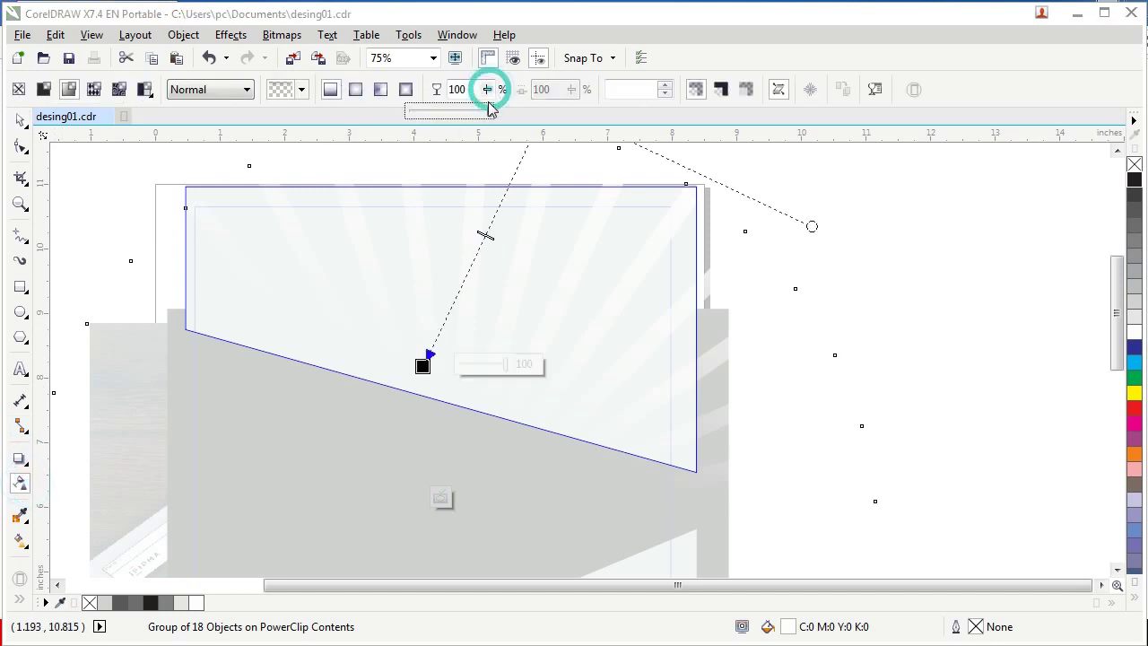
drag(487, 110, 514, 116)
click(487, 90)
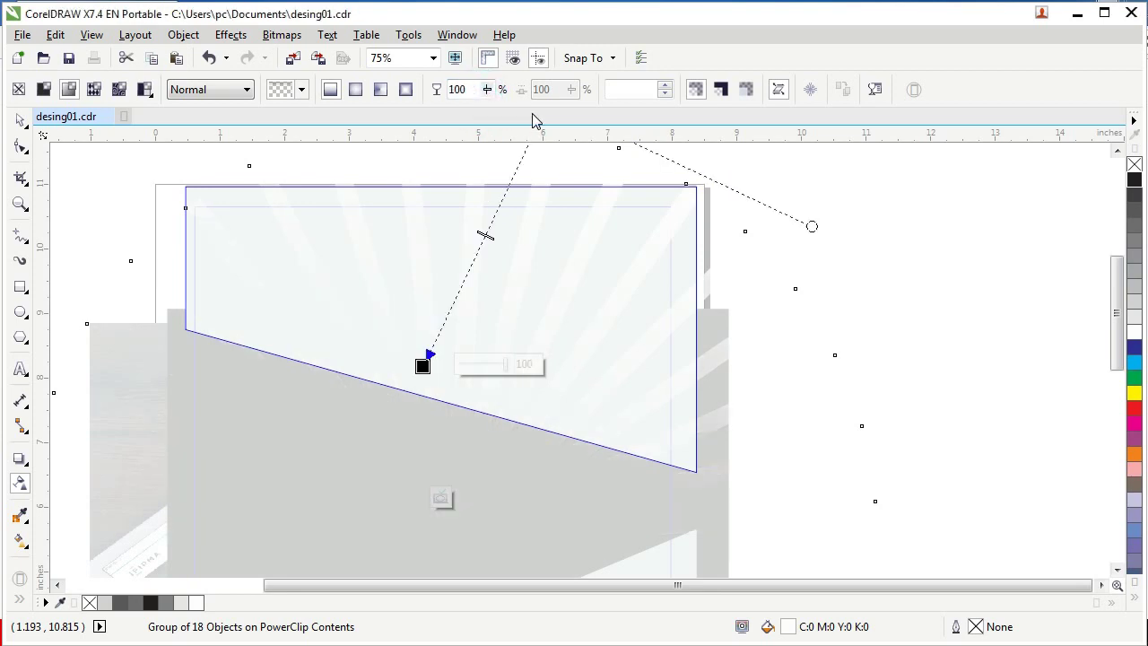
click(1117, 151)
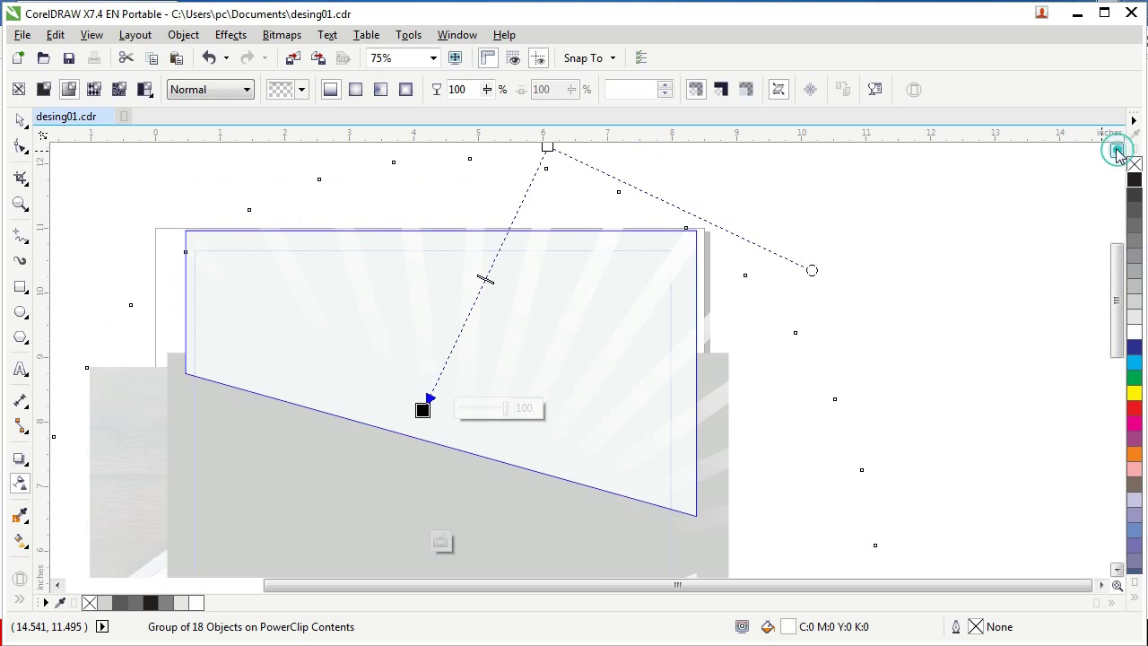
click(1116, 151)
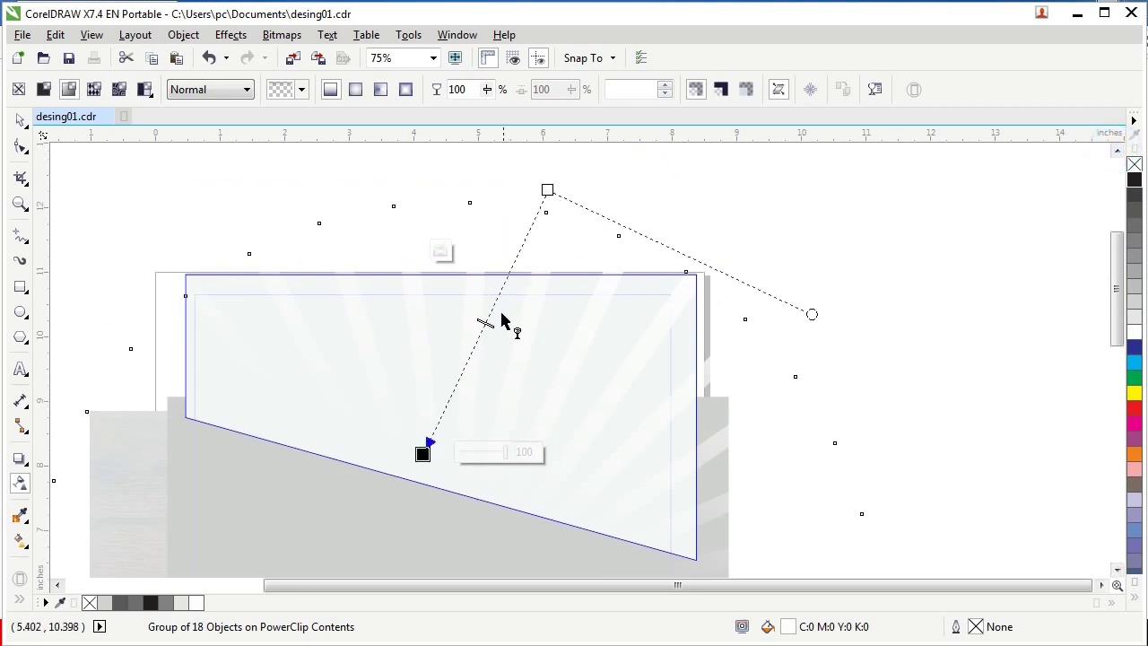
click(547, 190)
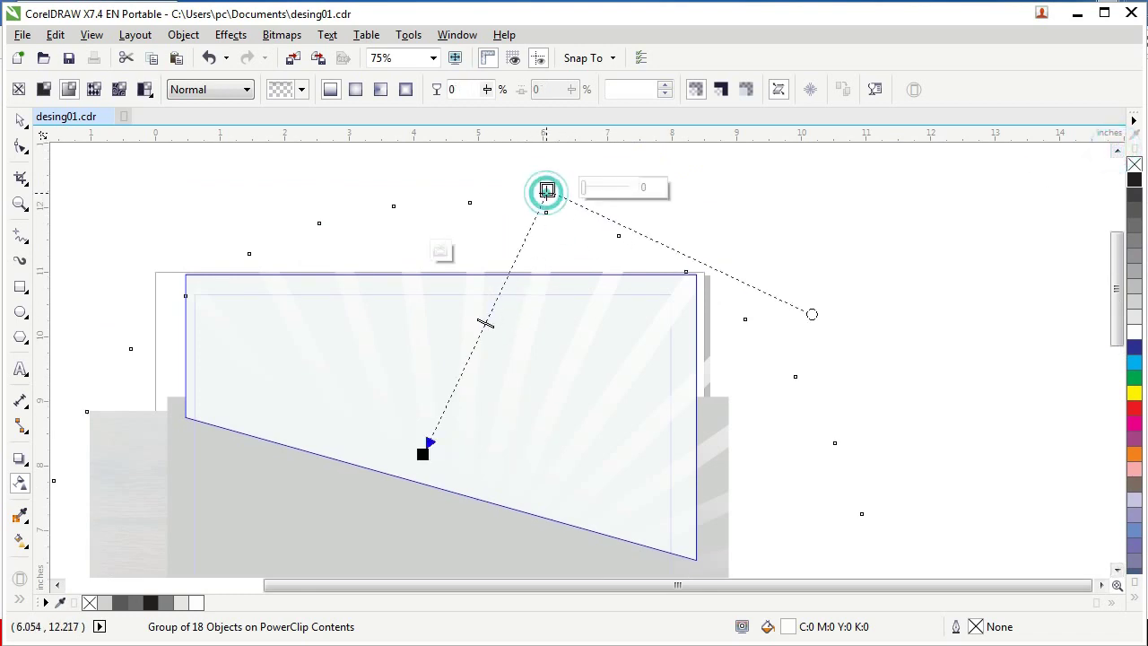
click(487, 90)
click(494, 108)
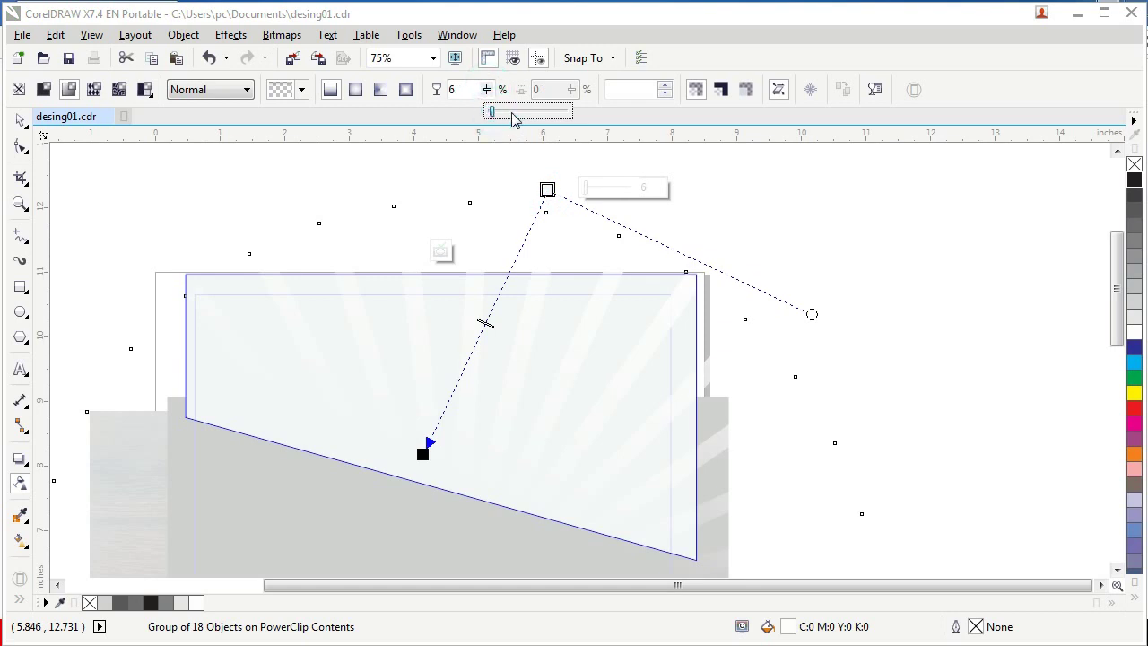
click(487, 89)
drag(487, 109, 520, 120)
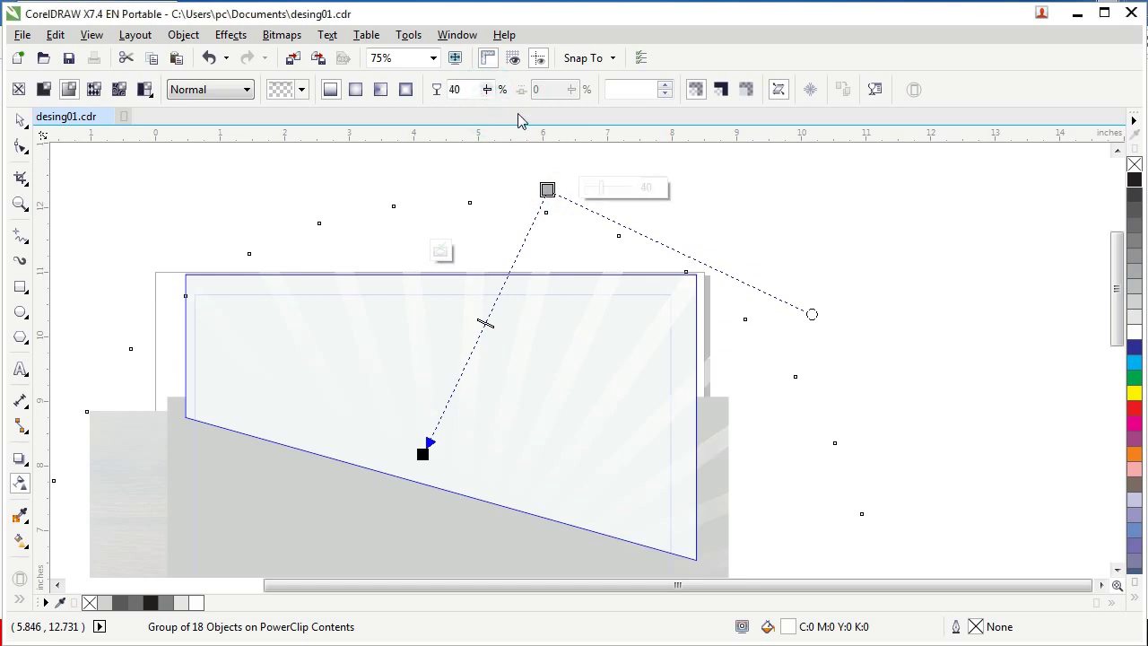
click(20, 121)
click(440, 251)
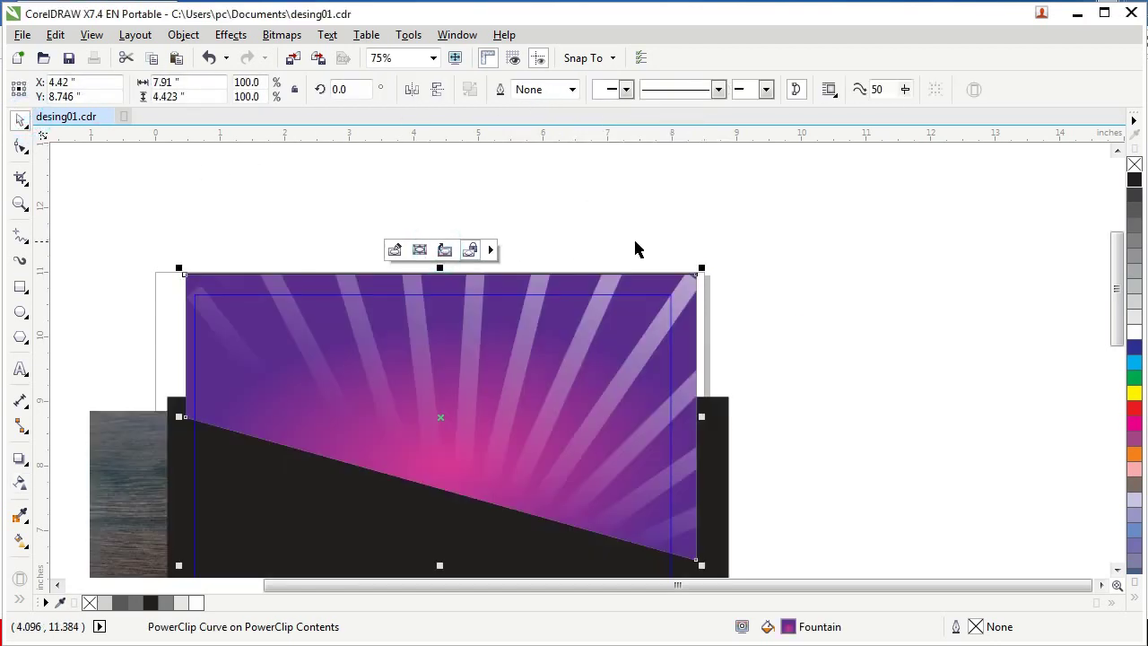
click(823, 242)
Step: Fill the black rectangle between the two slanted panels with 20% Black
scroll(542, 175, down, 1)
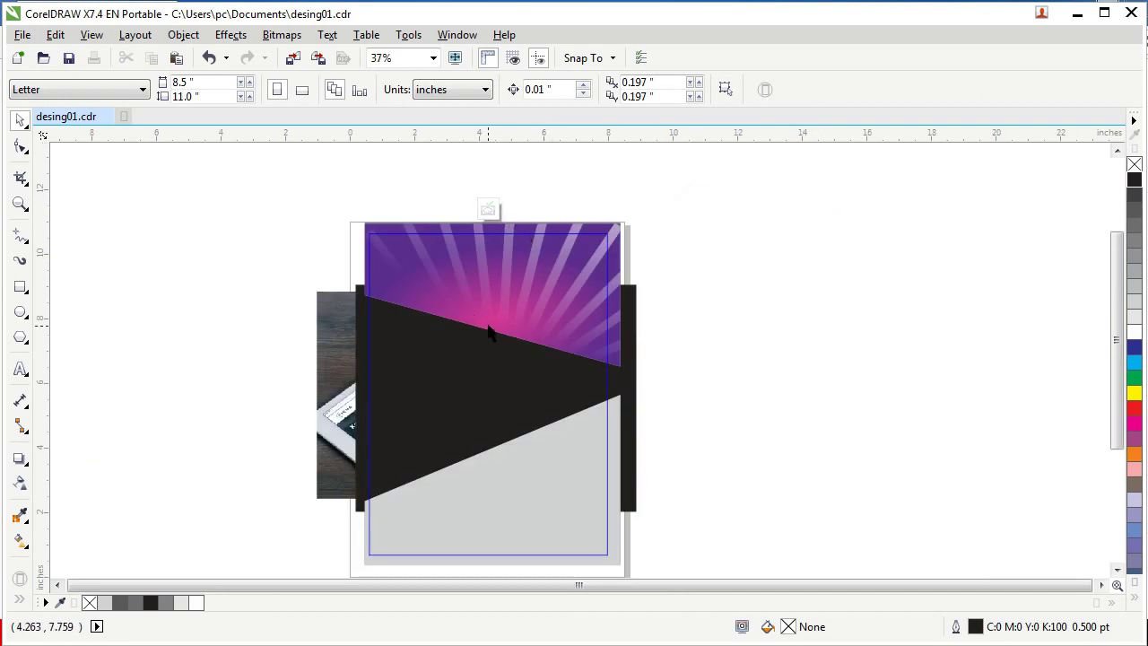
scroll(439, 351, up, 1)
scroll(430, 270, down, 1)
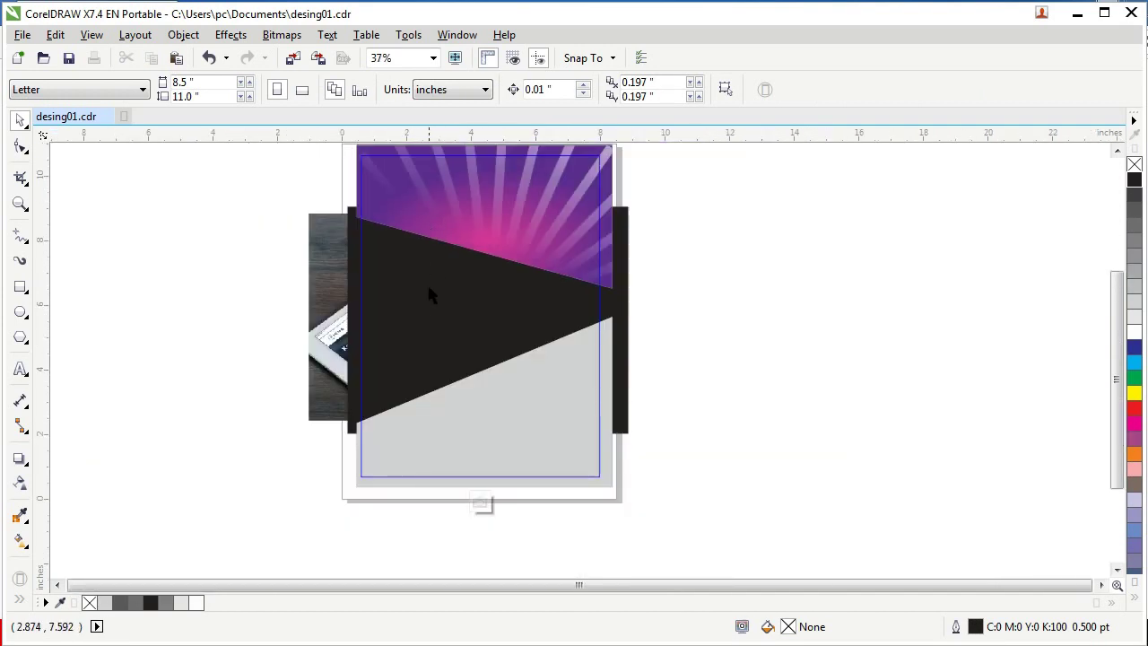
click(430, 296)
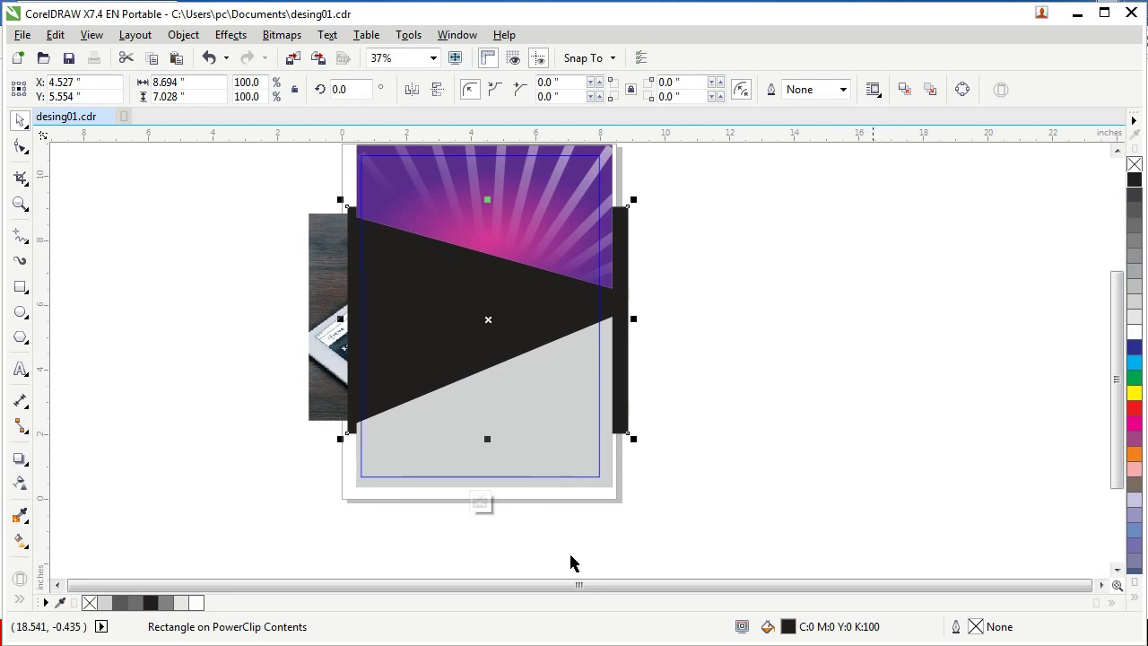
click(105, 603)
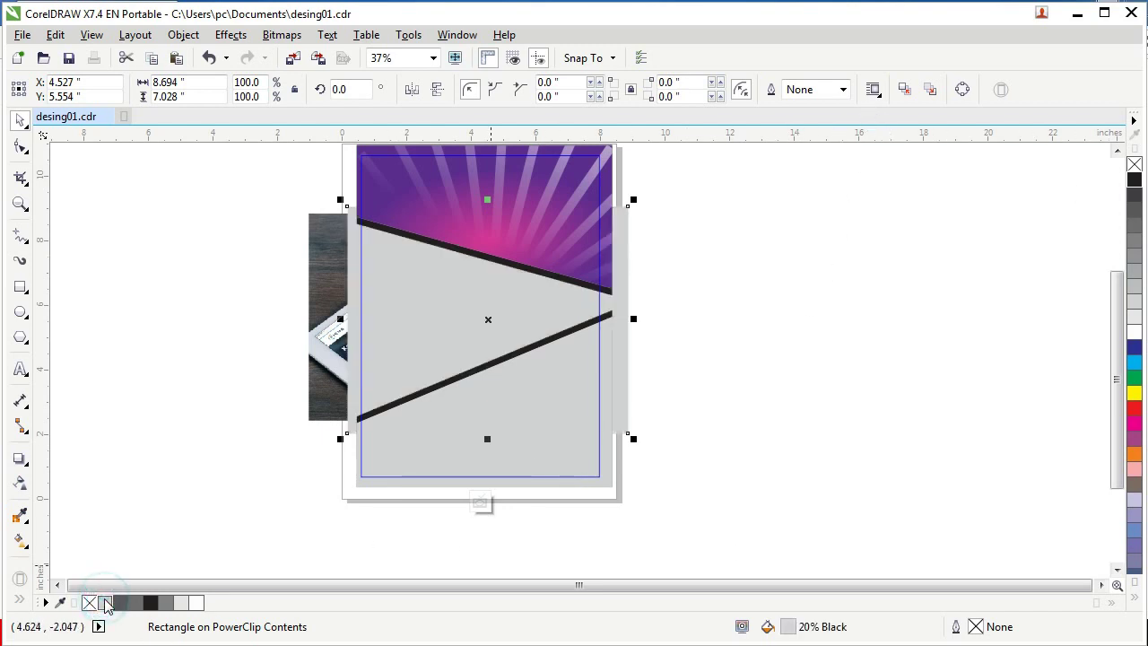
click(772, 380)
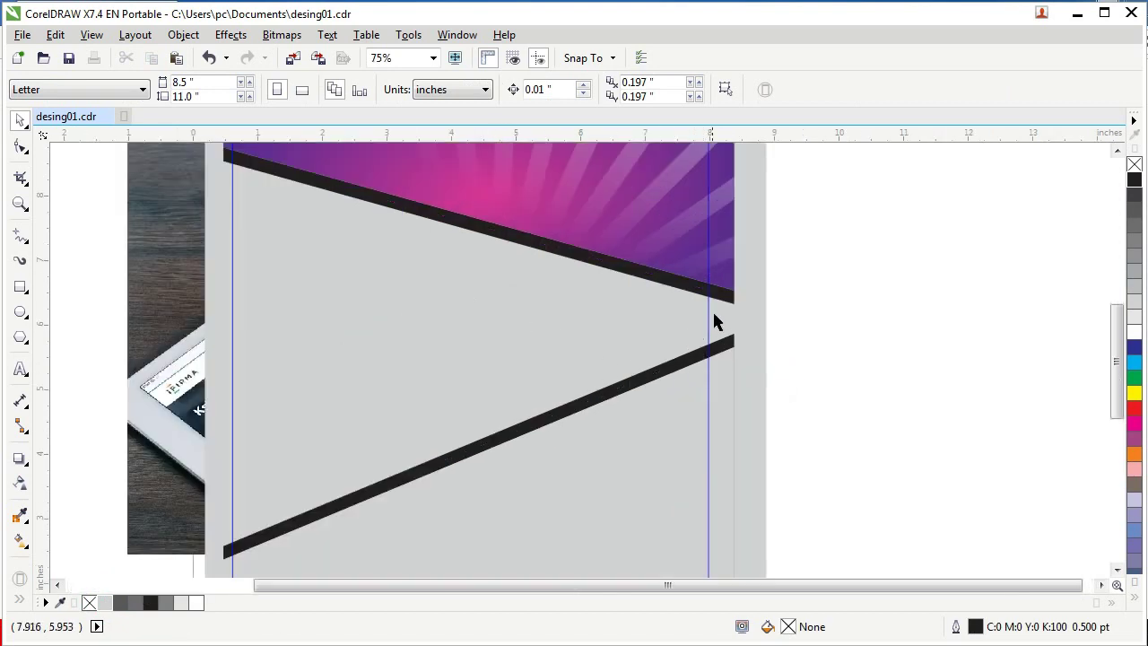
Step: Give the black strip under the upper panel a linear fountain fill starting in medium gray, C44 M36 Y36 K1
click(728, 306)
scroll(1012, 547, up, 1)
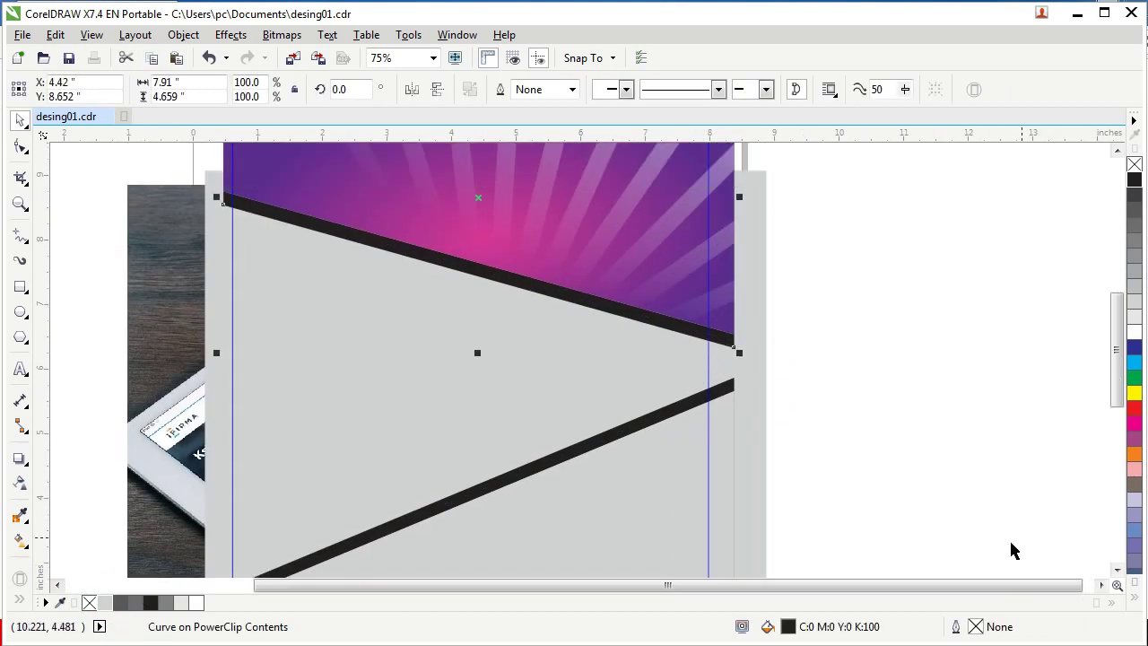
double_click(787, 626)
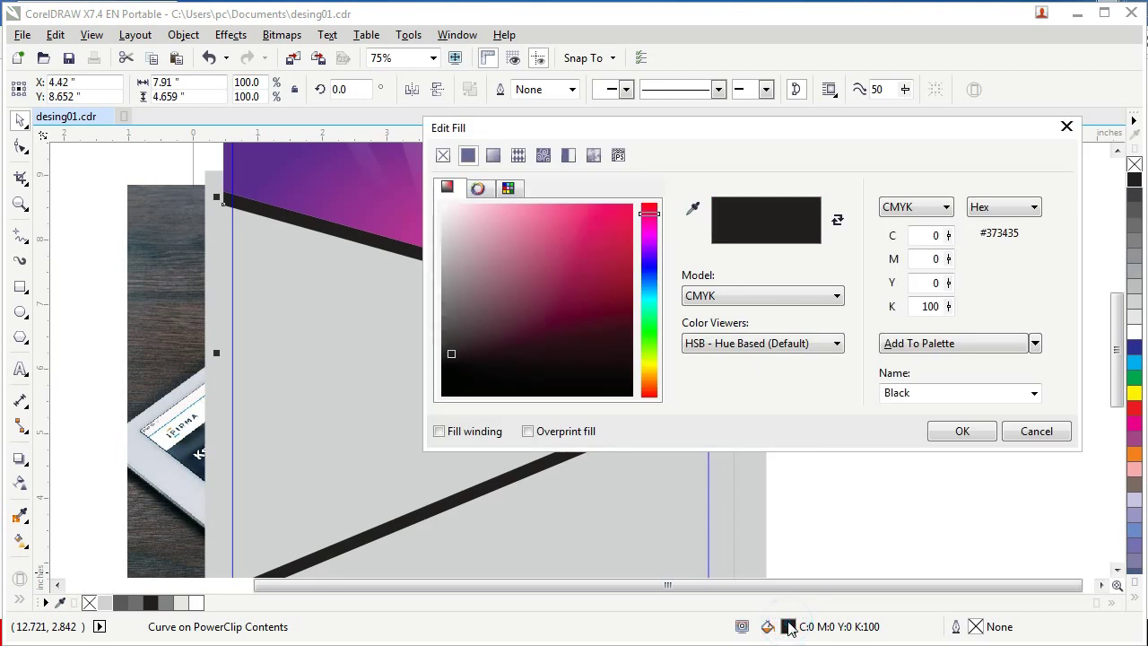
click(493, 156)
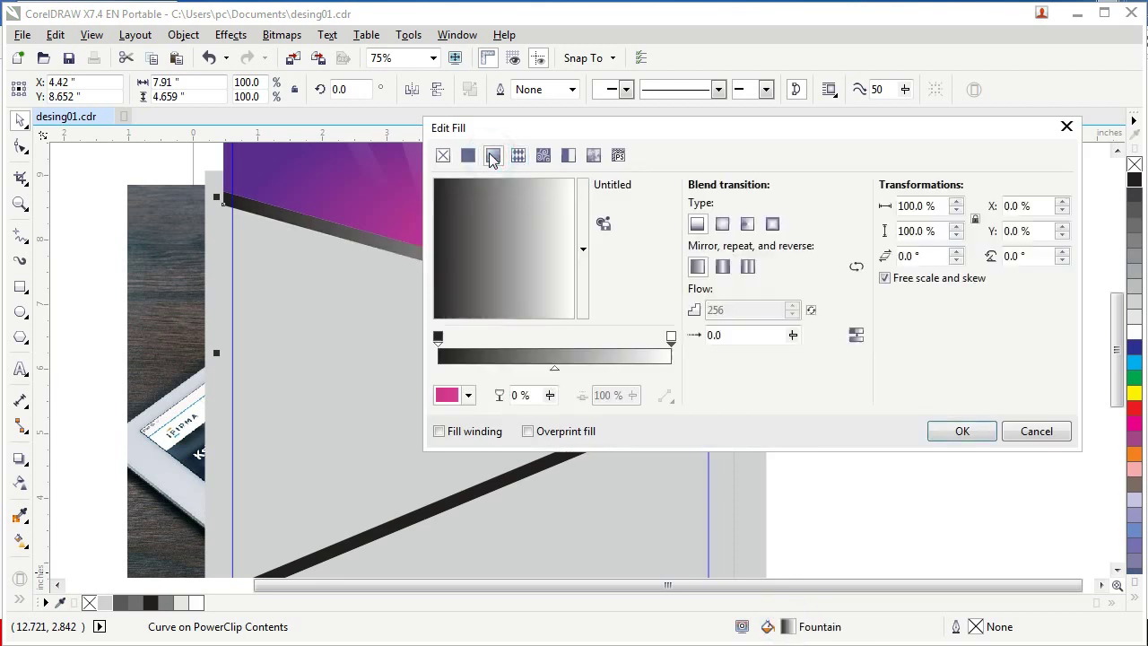
click(673, 338)
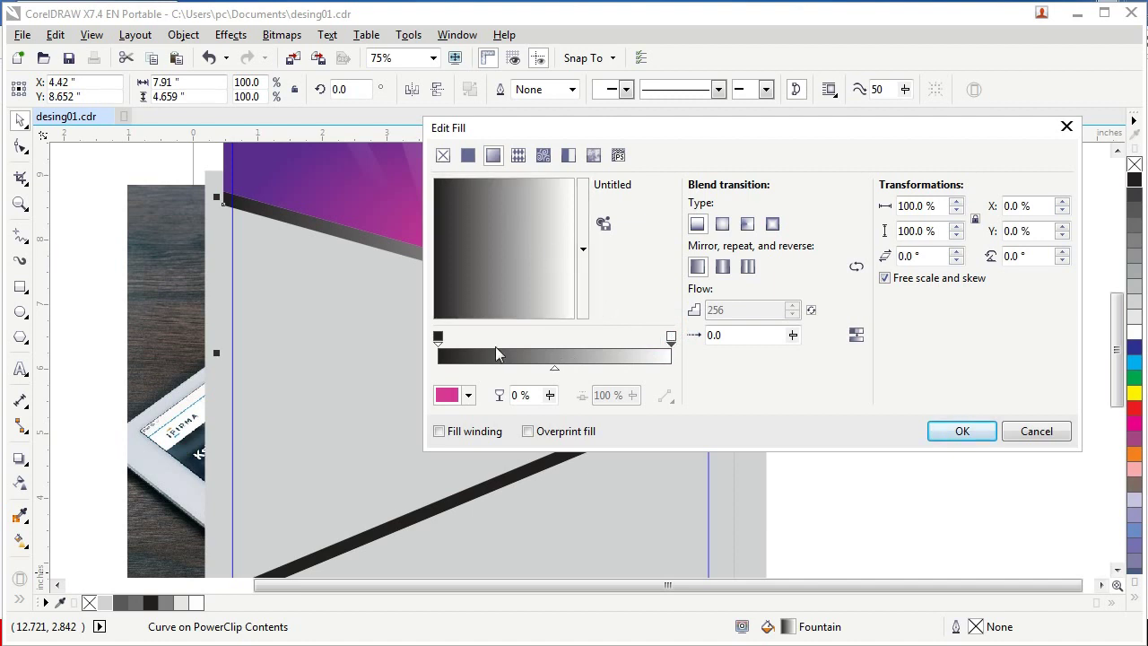
click(438, 337)
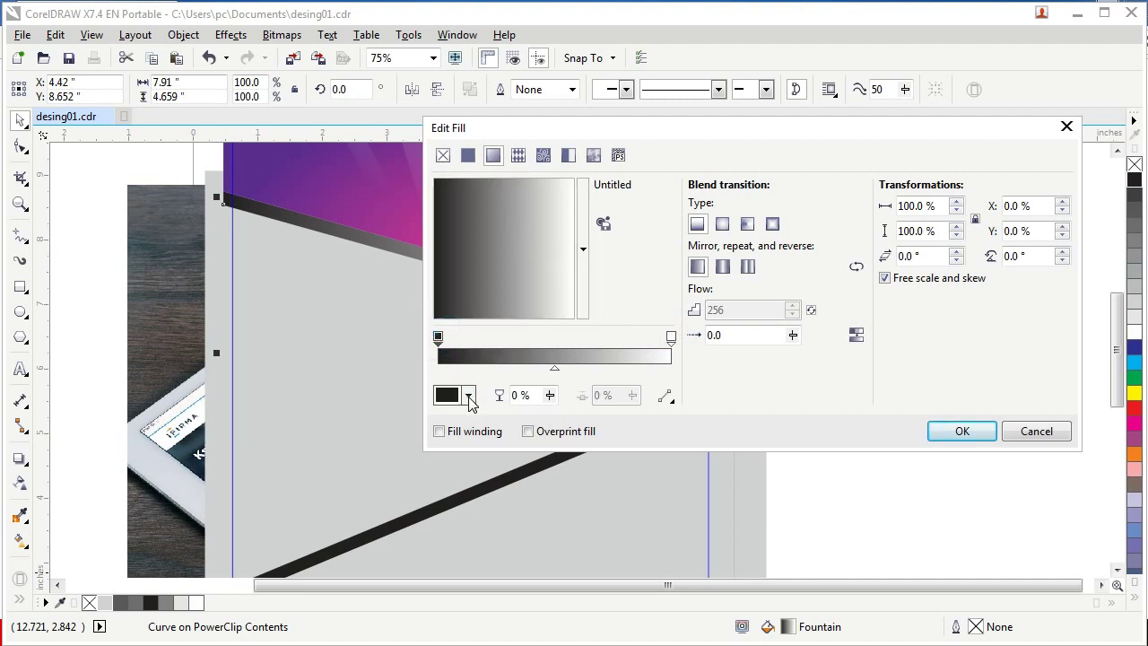
click(468, 395)
click(449, 517)
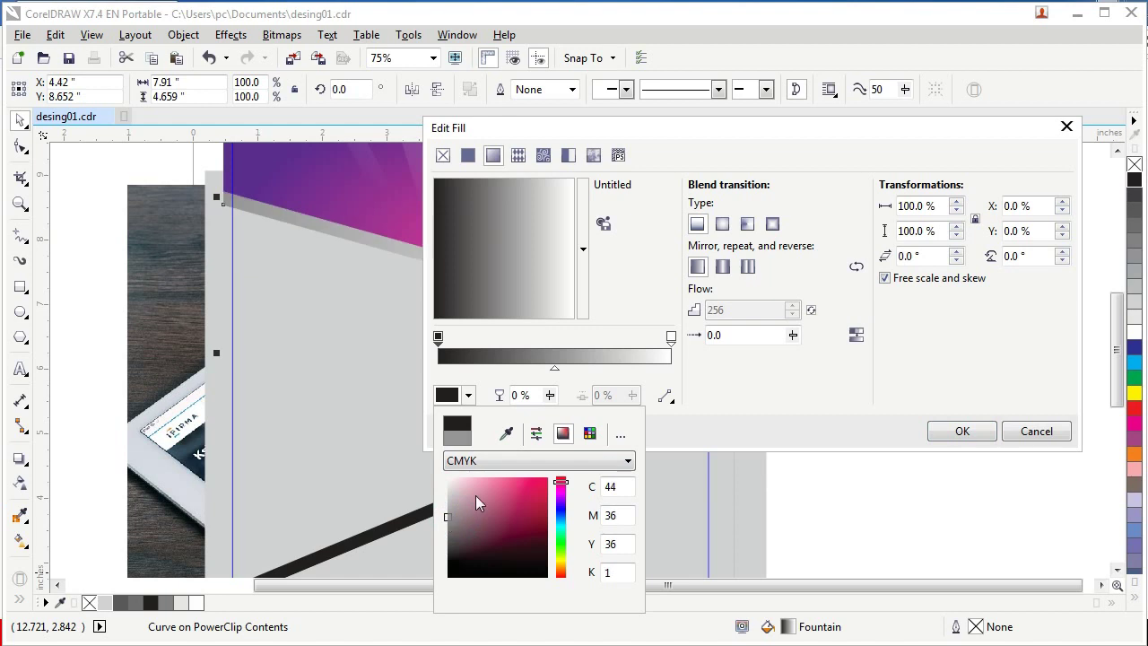
click(742, 390)
Step: Change the end color of the strip's fountain fill to light gray
click(671, 337)
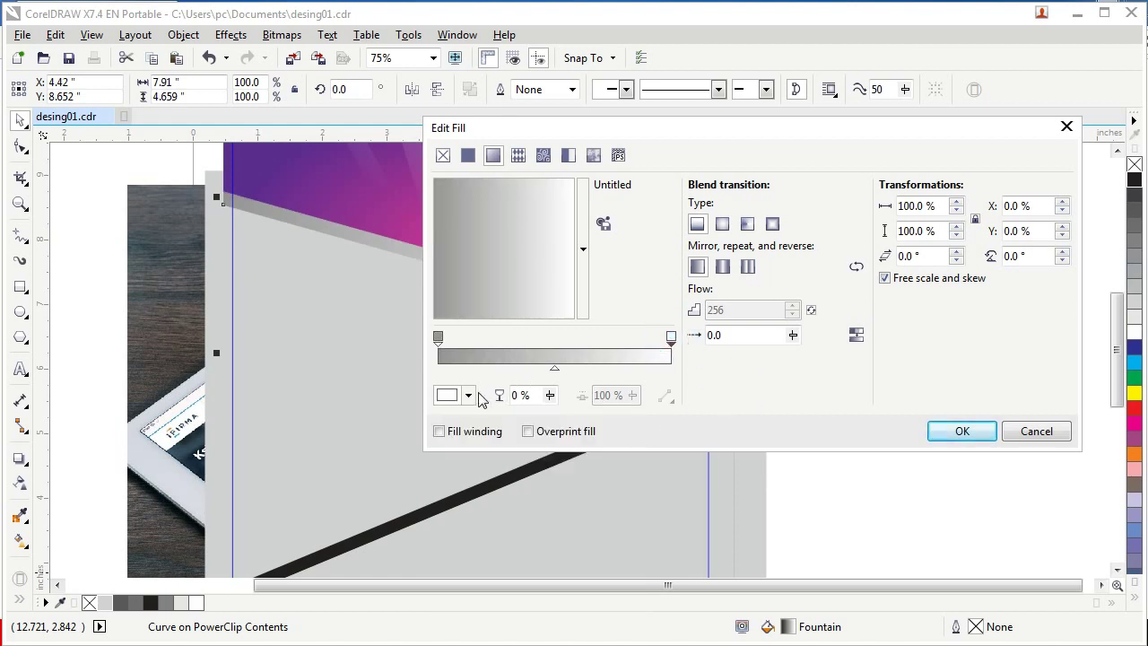
click(449, 395)
drag(446, 496, 446, 503)
click(728, 377)
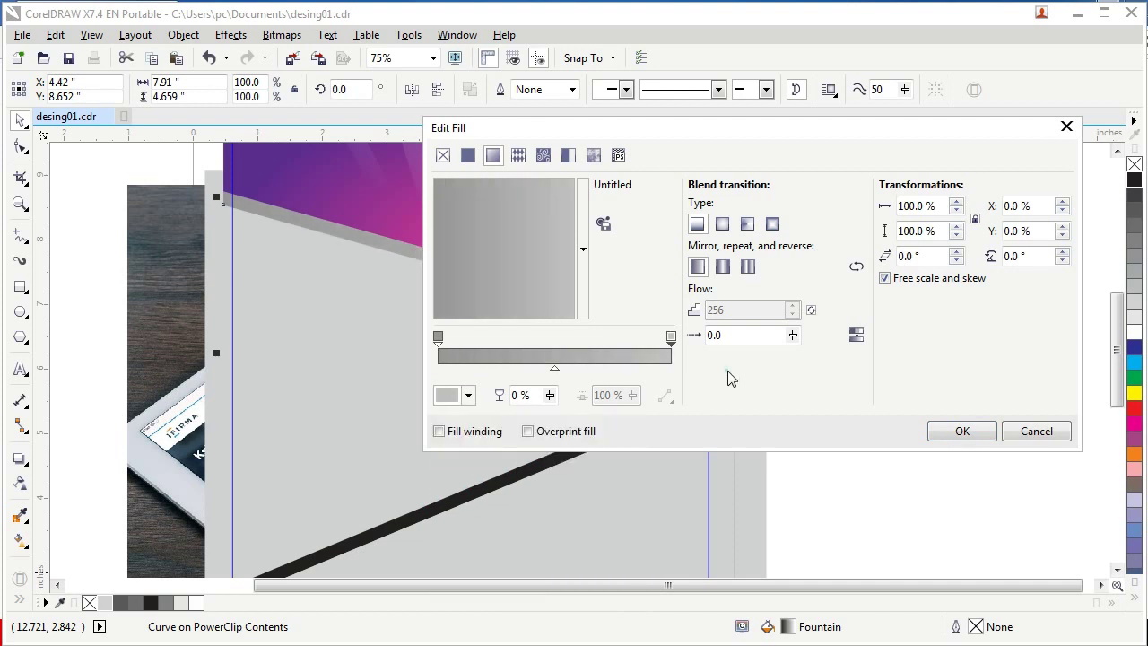
Step: Add three color stops to the strip's gradient at about 48%, 23% and 75%
double_click(551, 343)
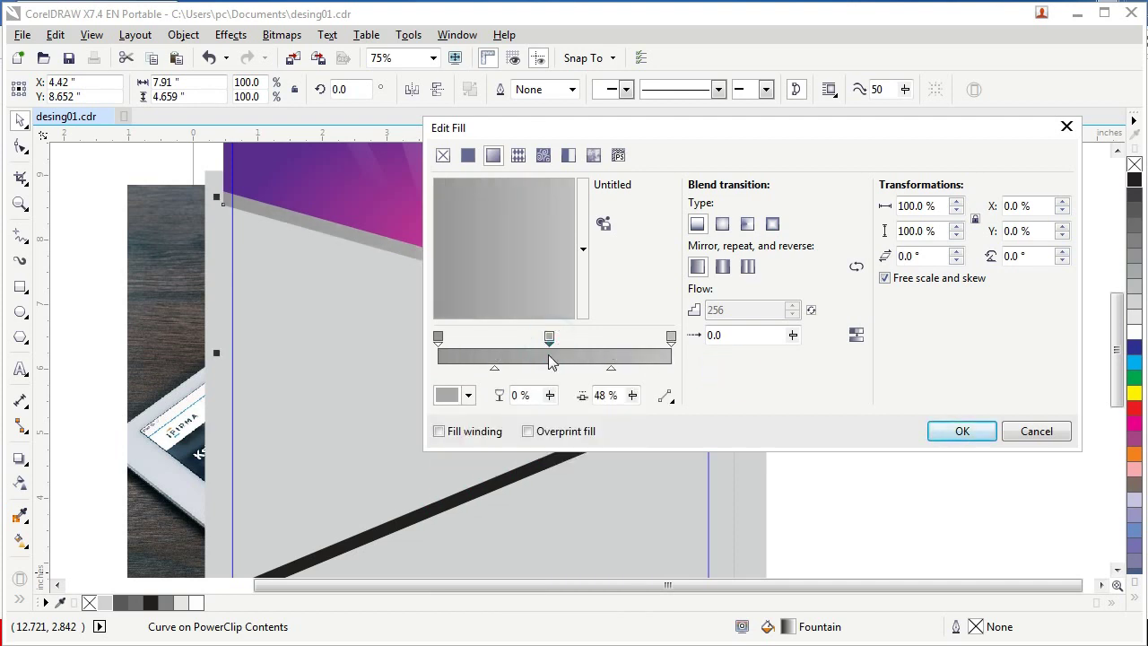
click(547, 366)
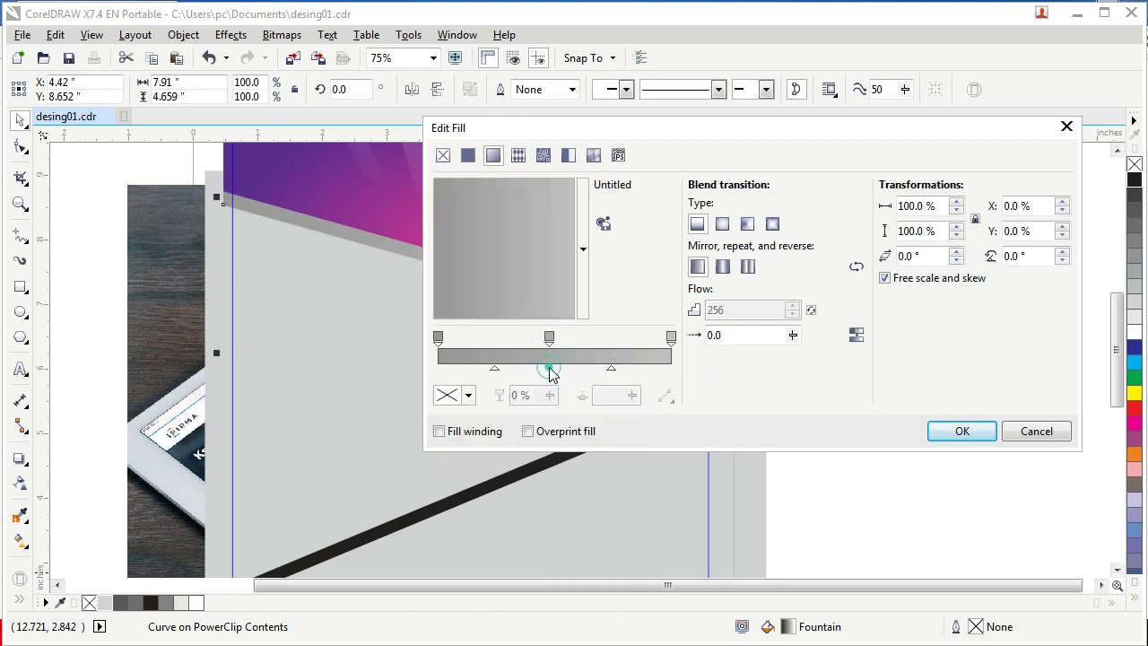
double_click(493, 339)
double_click(612, 339)
Step: Color the 23% stop C4 M3 Y3 K0 and the 75% stop near-white, and apply the silver fountain fill
click(492, 339)
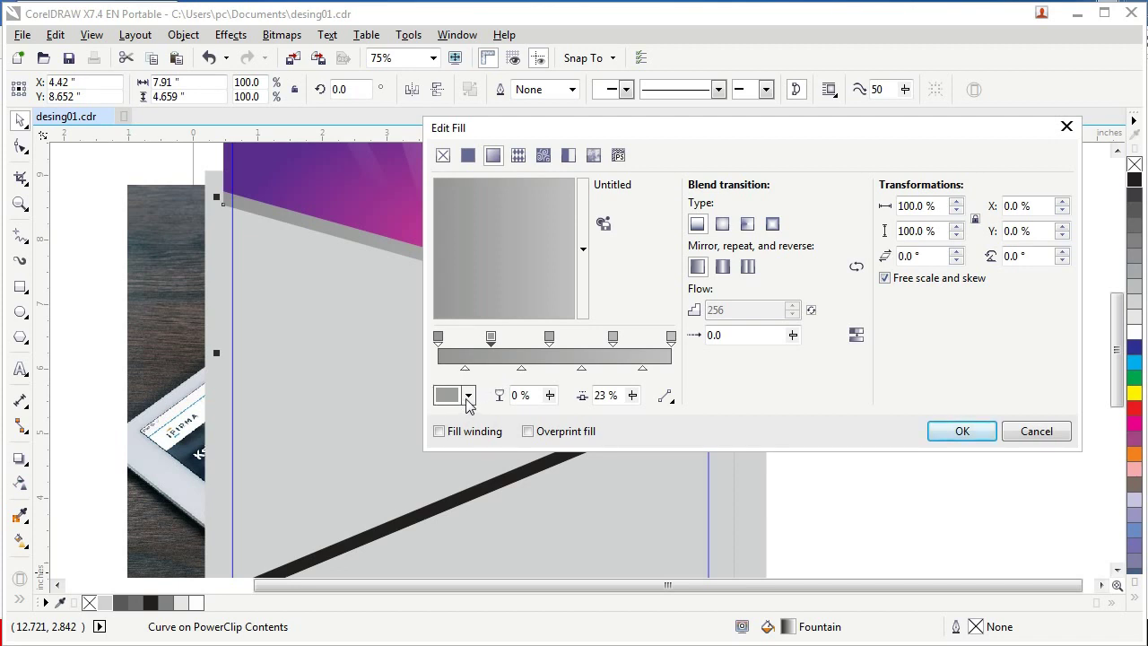
click(467, 395)
click(448, 487)
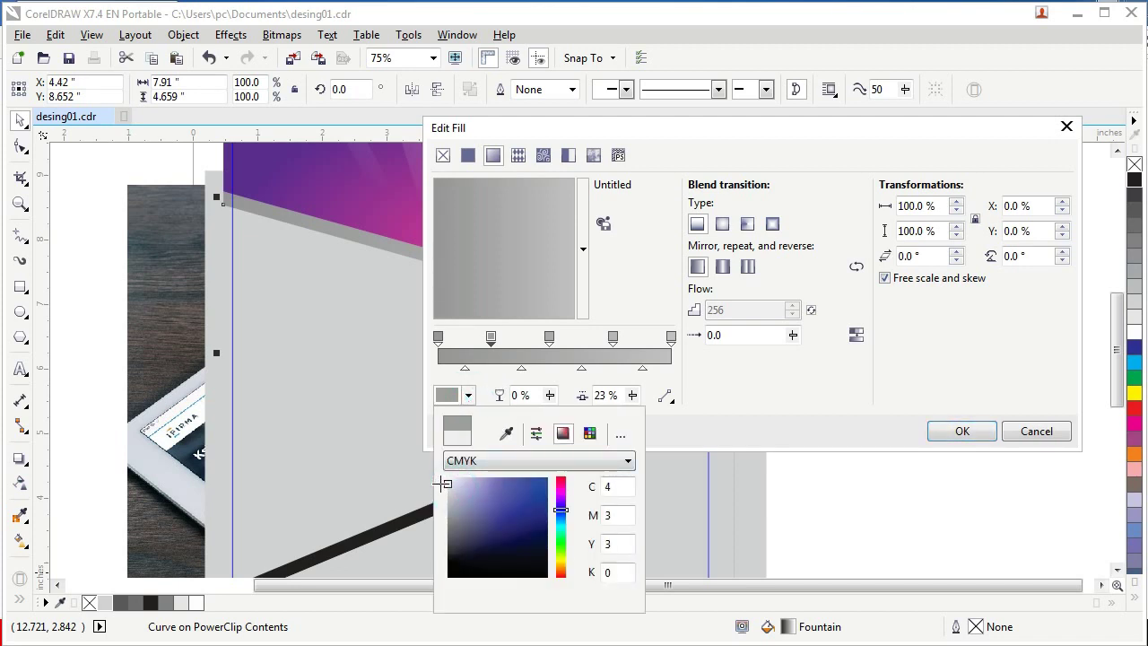
click(446, 485)
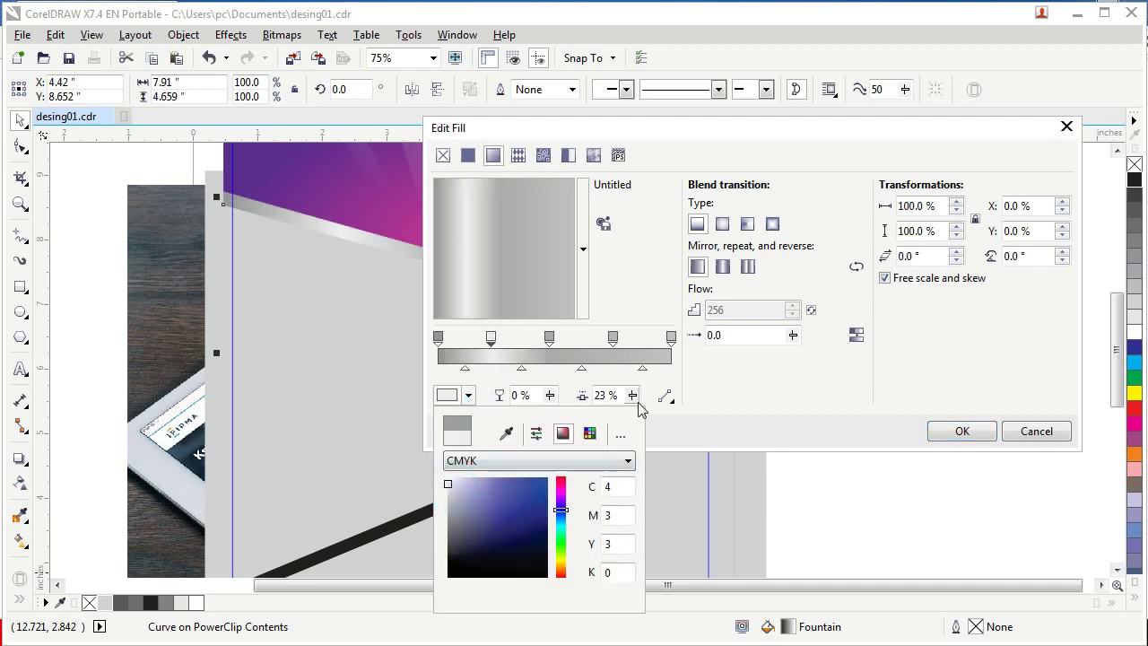
click(613, 337)
click(613, 337)
click(468, 395)
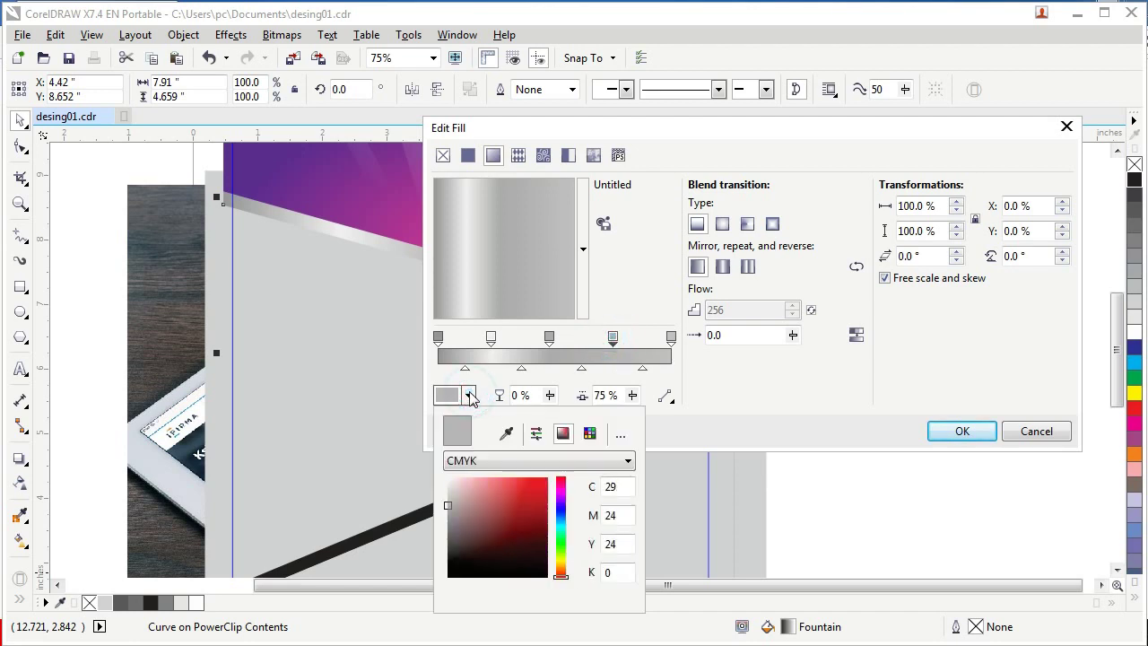
mouse_move(449, 505)
mouse_down()
mouse_move(441, 484)
mouse_move(446, 498)
mouse_move(440, 487)
mouse_move(455, 492)
mouse_up()
click(782, 378)
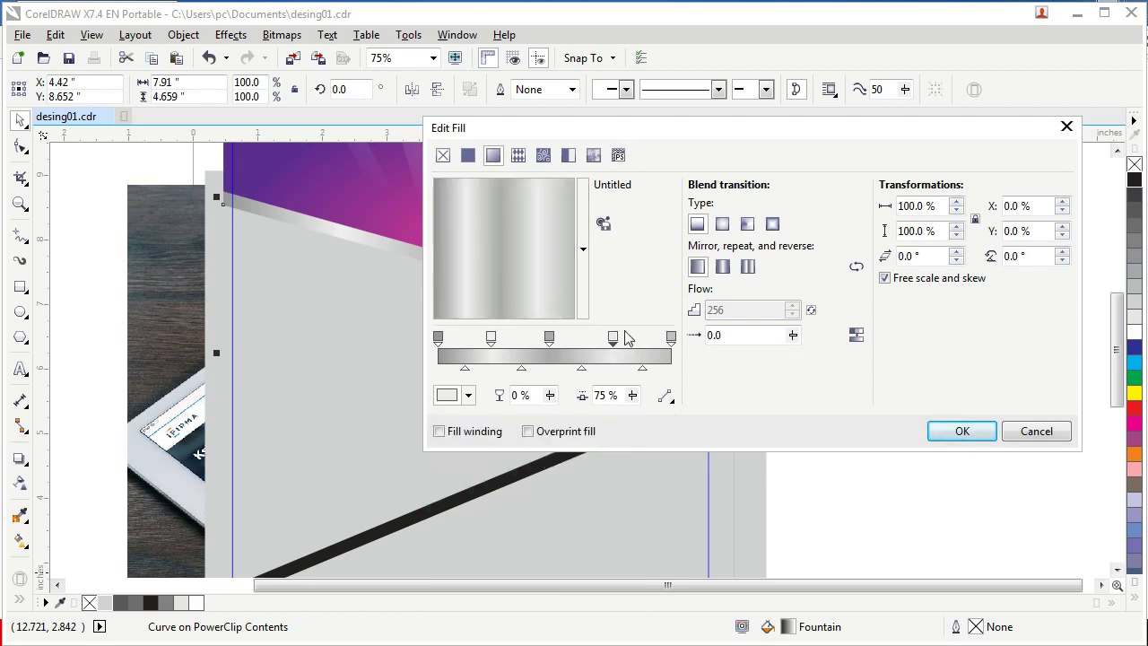
click(961, 431)
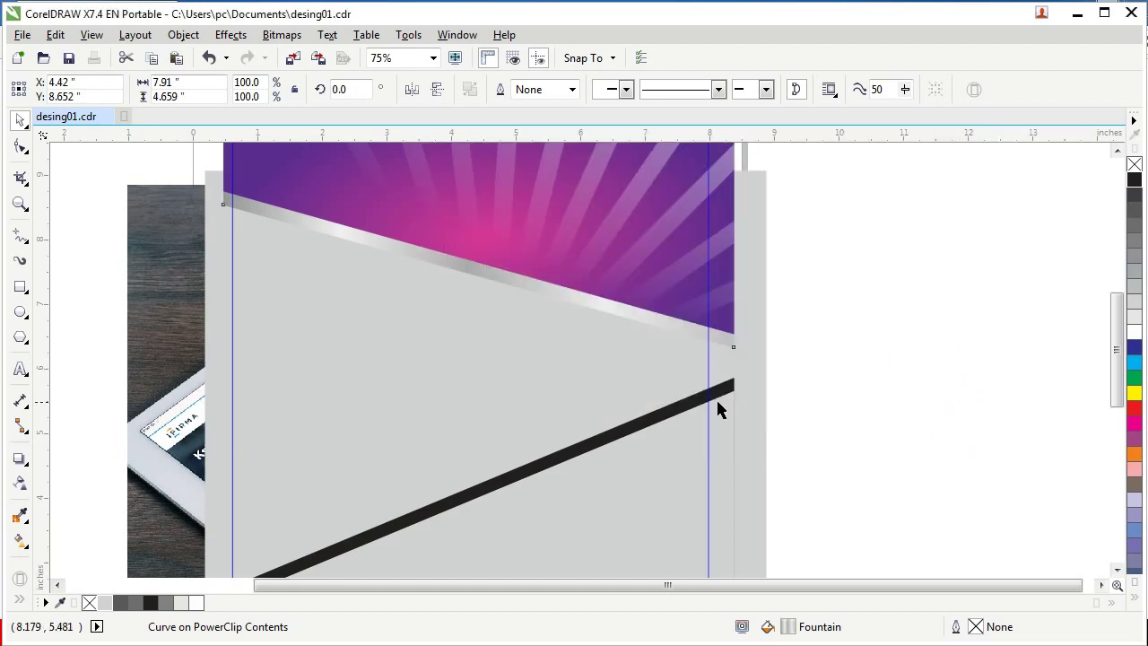
Step: Copy the upper strip's silver fountain fill to the black strip along the lower panel's slanted edge
click(665, 403)
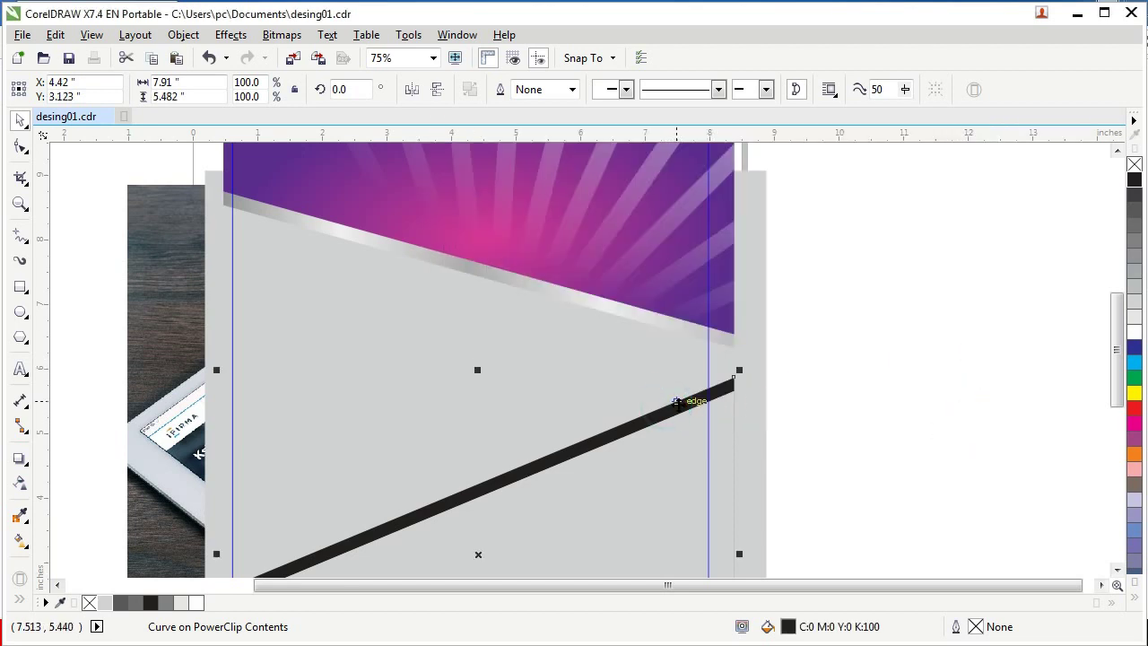
click(677, 401)
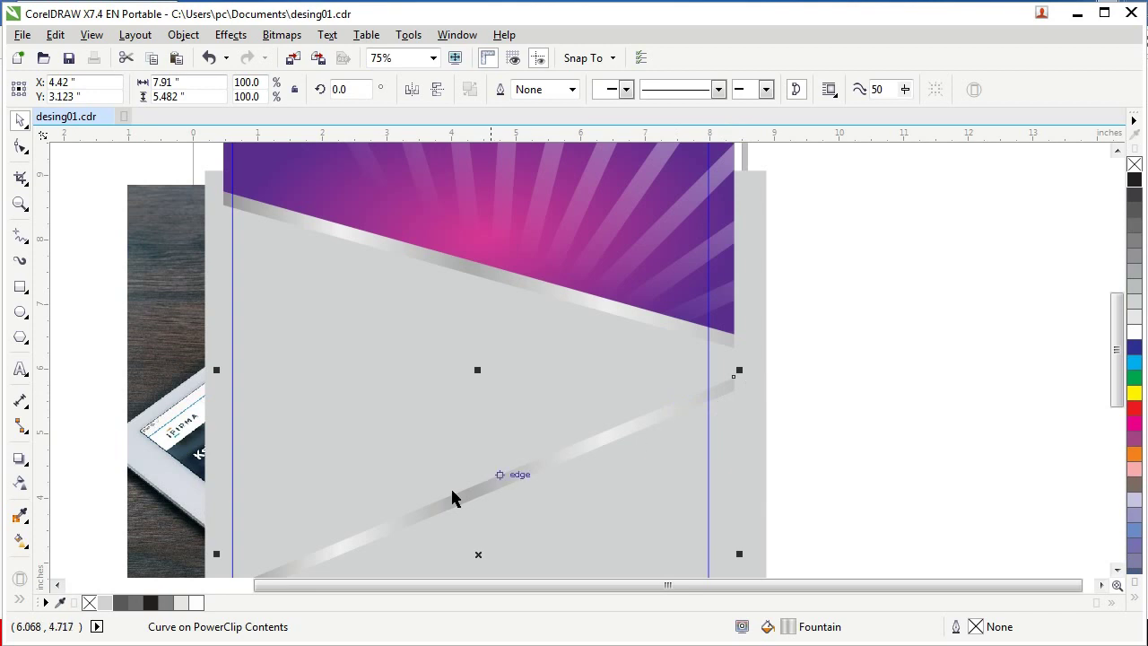
click(917, 291)
Step: Fill the lower slanted panel with black
scroll(482, 257, down, 2)
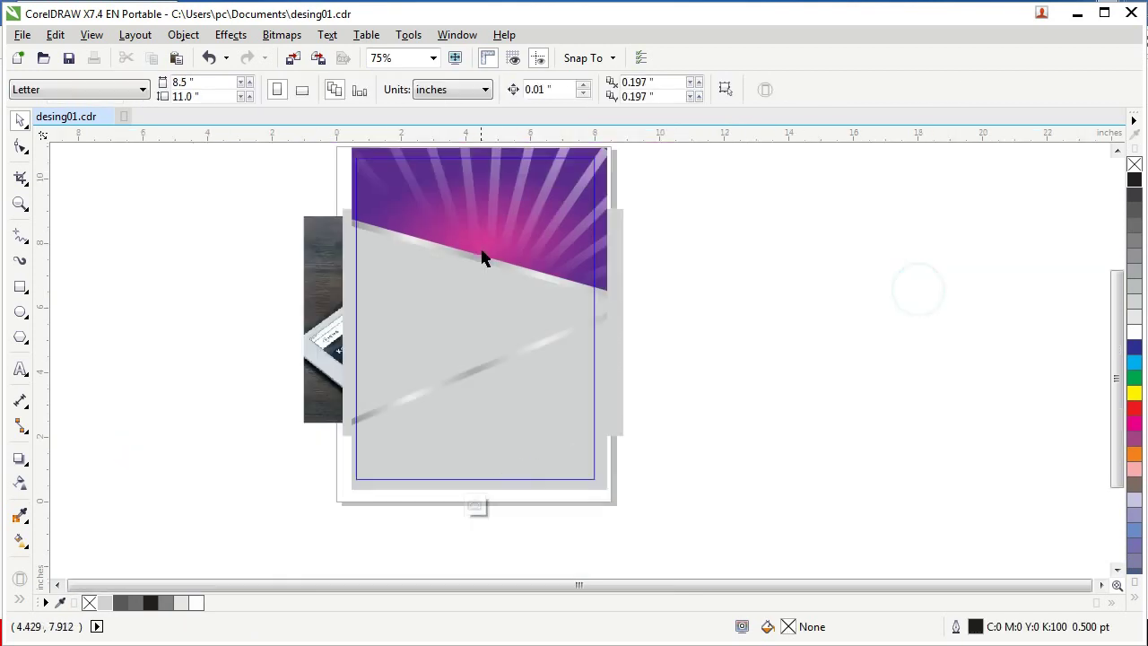
scroll(455, 308, up, 2)
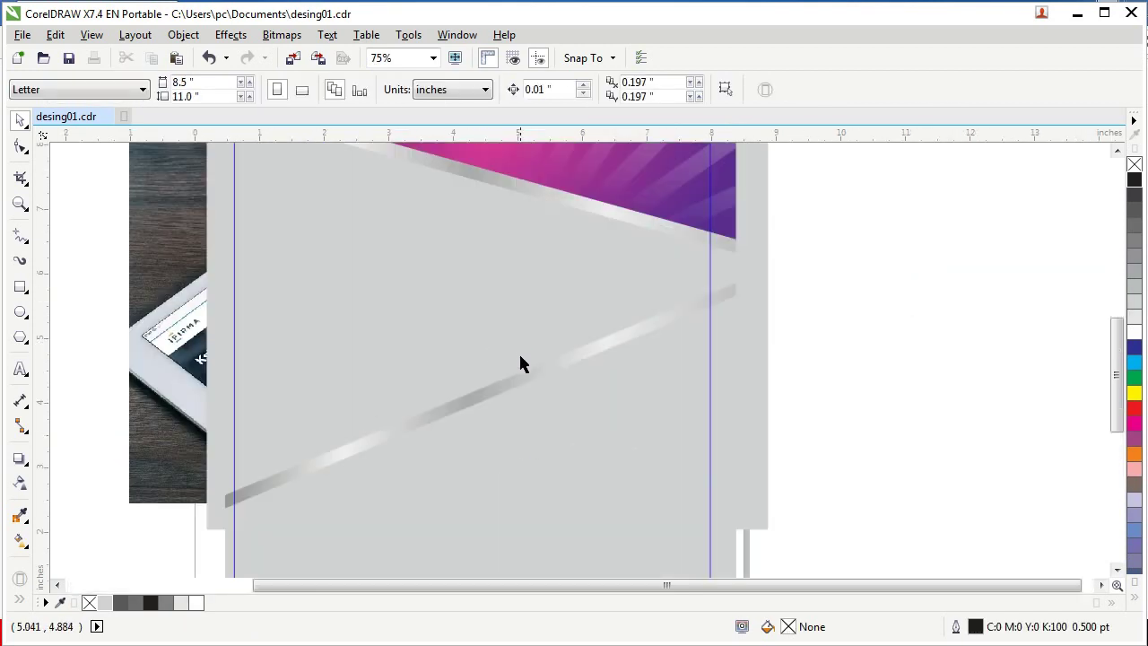
scroll(520, 357, down, 2)
click(526, 438)
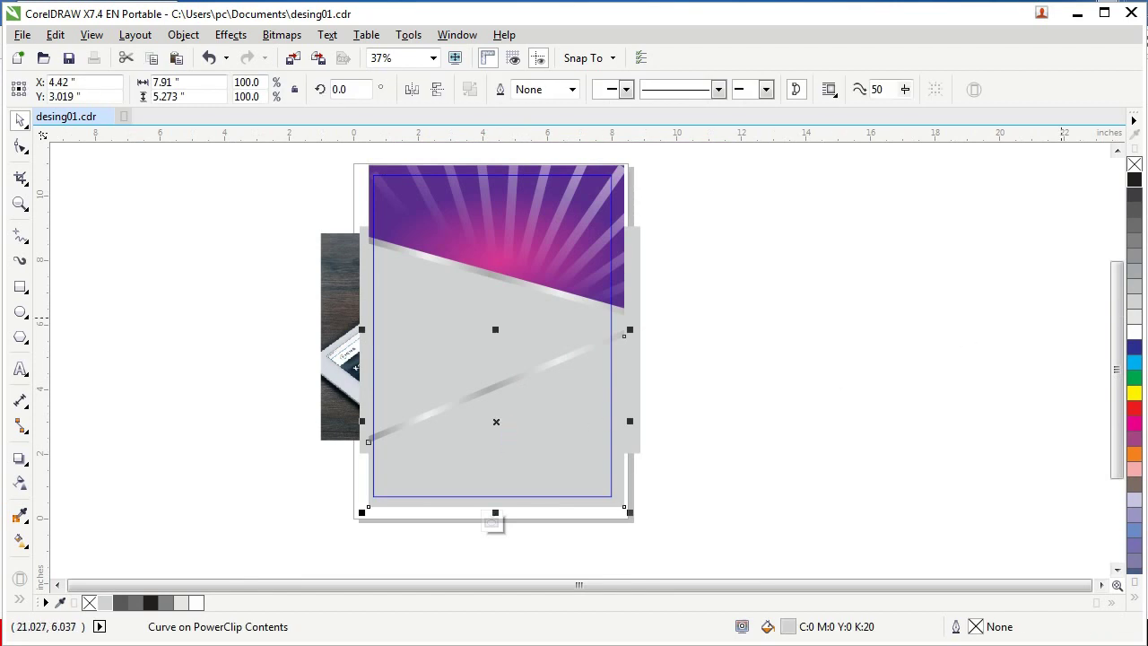
click(1133, 179)
click(821, 373)
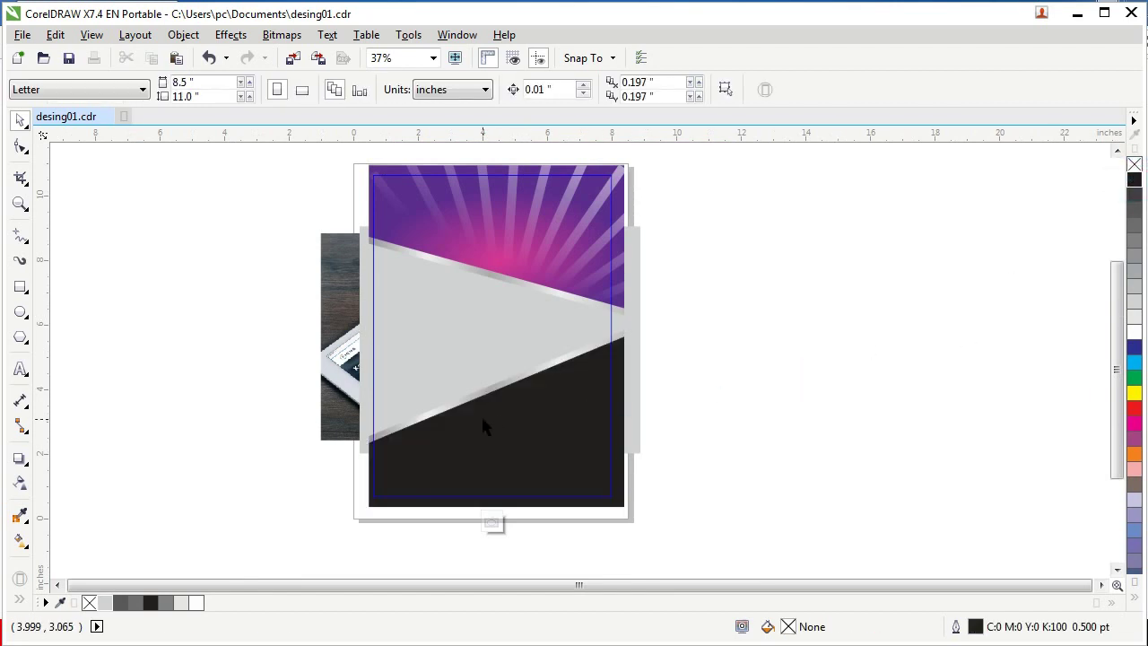
Step: Add a drop shadow to the upper silver strip, cast a short way down over the gray area
scroll(480, 414, up, 2)
scroll(457, 453, down, 2)
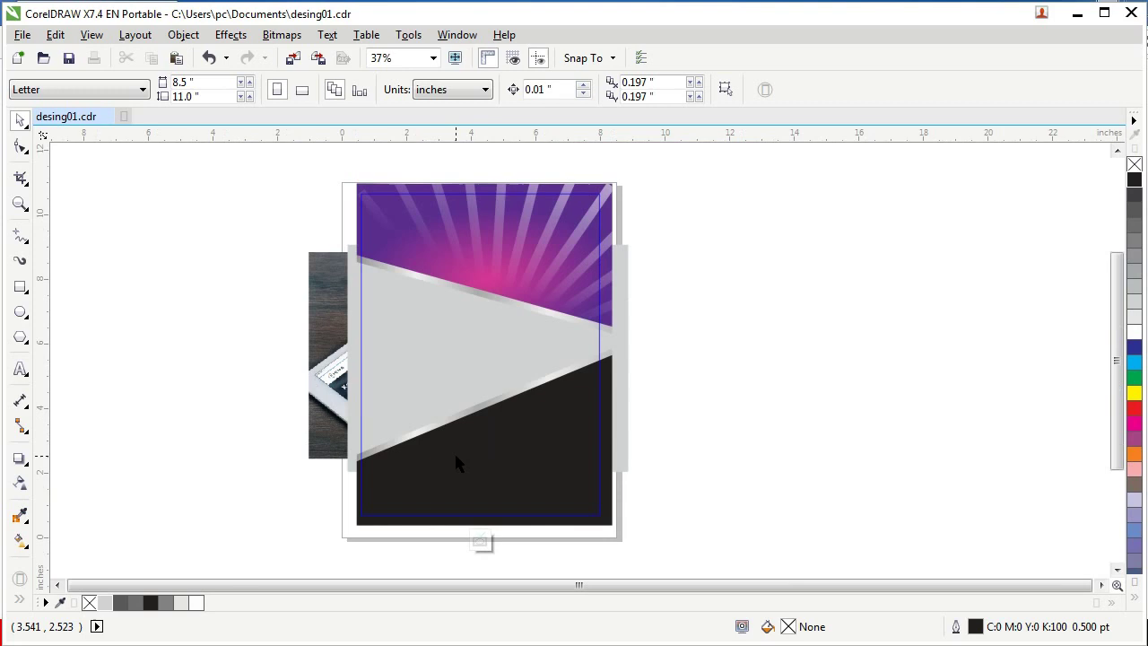
scroll(427, 359, up, 2)
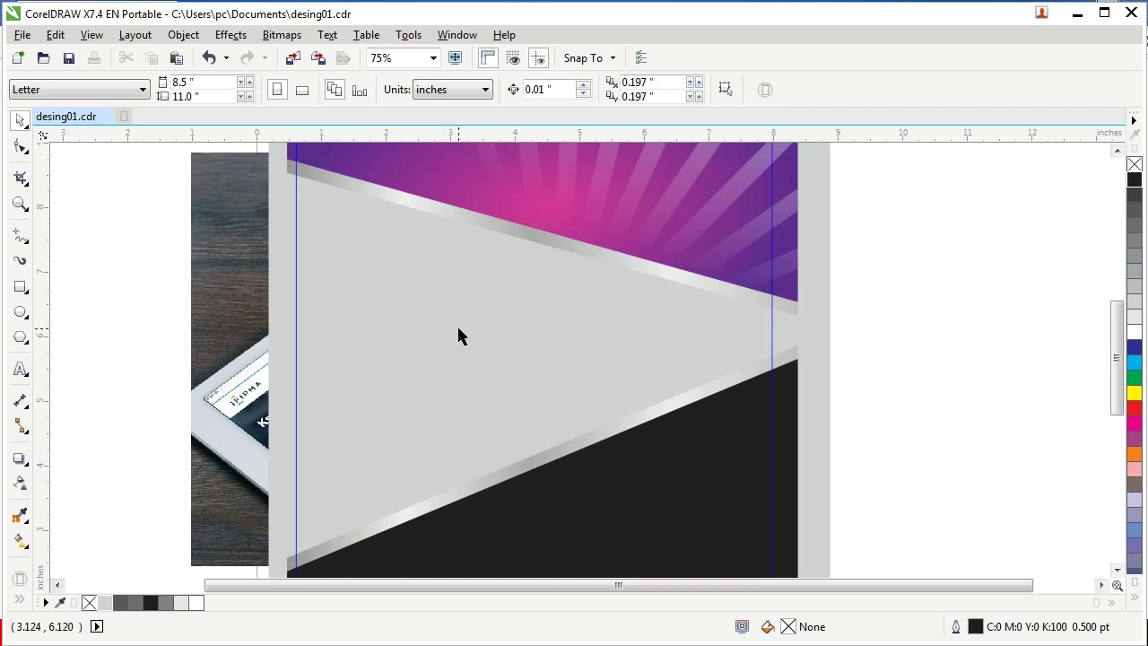
click(483, 227)
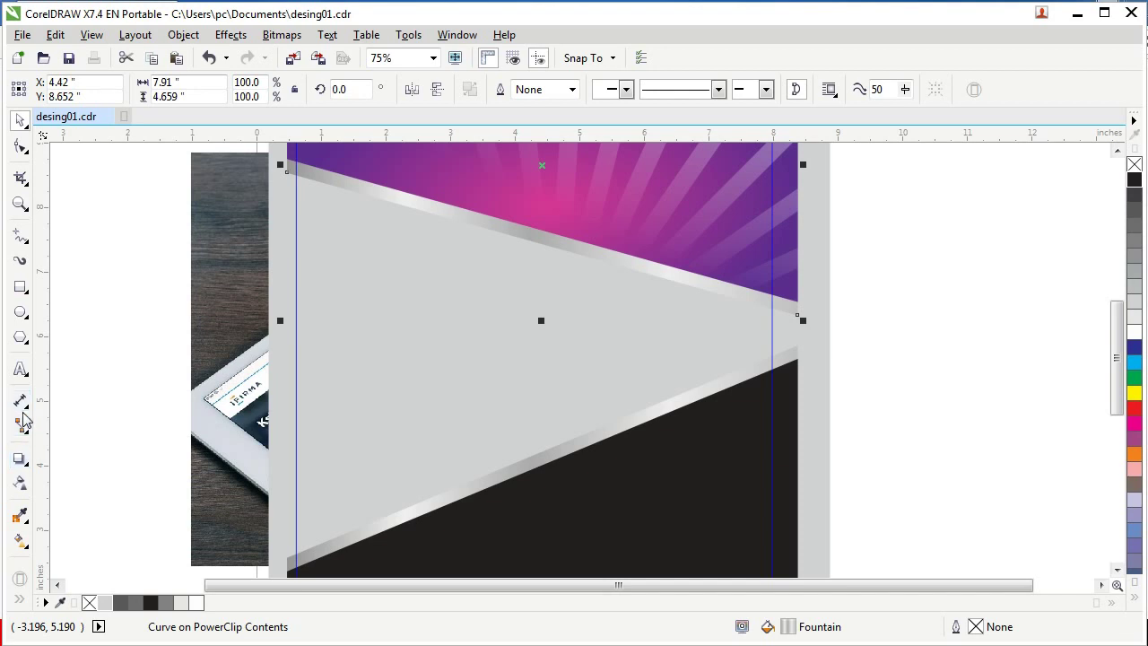
click(22, 485)
click(22, 460)
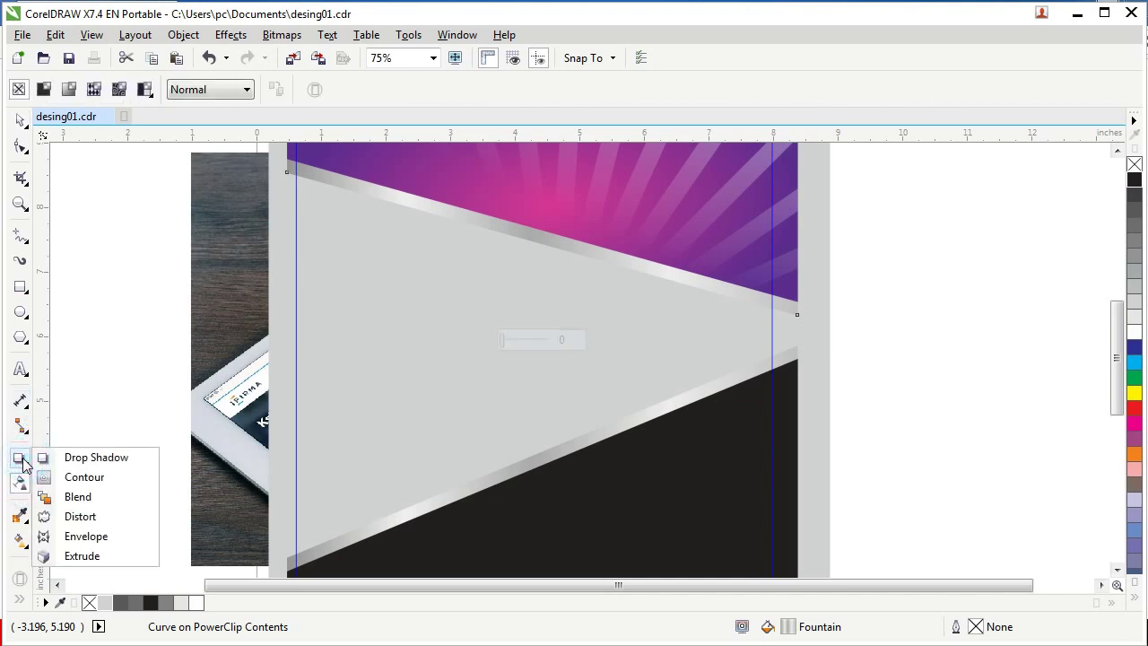
click(88, 461)
drag(526, 238, 520, 252)
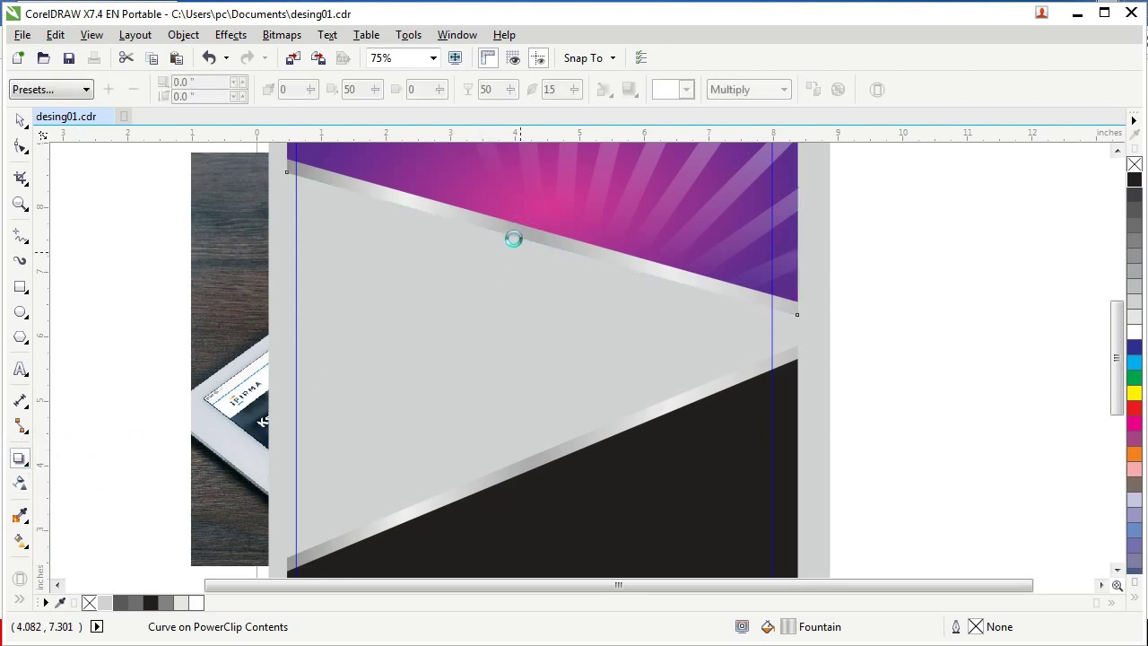
drag(520, 252, 519, 246)
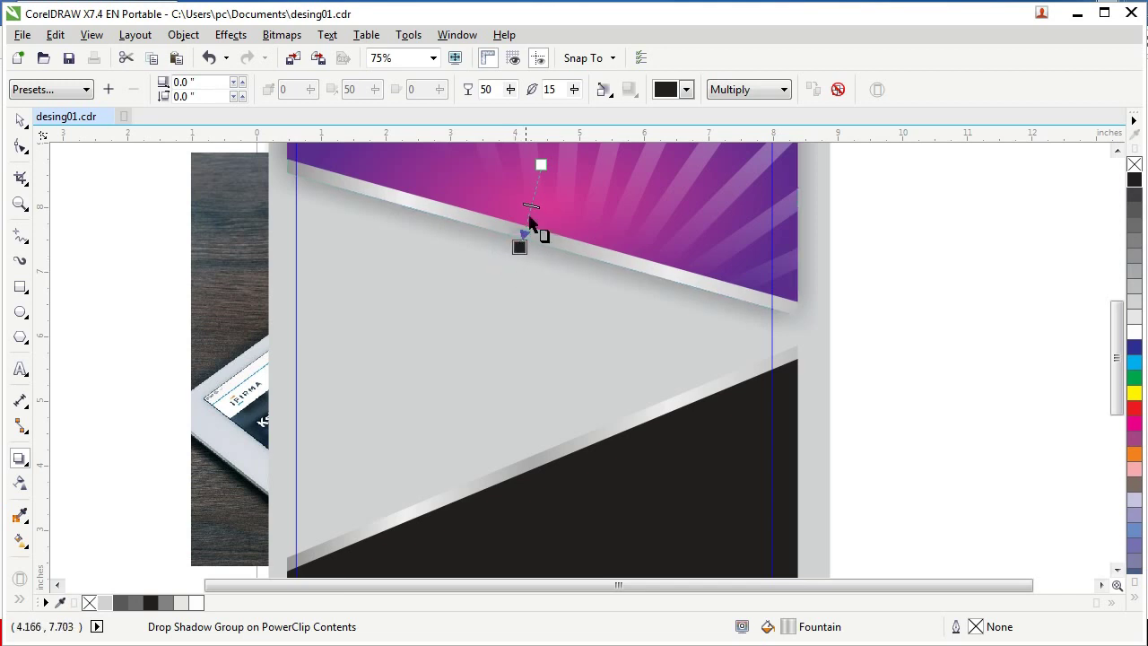
Step: Reduce the upper strip's shadow opacity to 38 and extend the shadow slightly farther down and to the left
drag(531, 205, 533, 196)
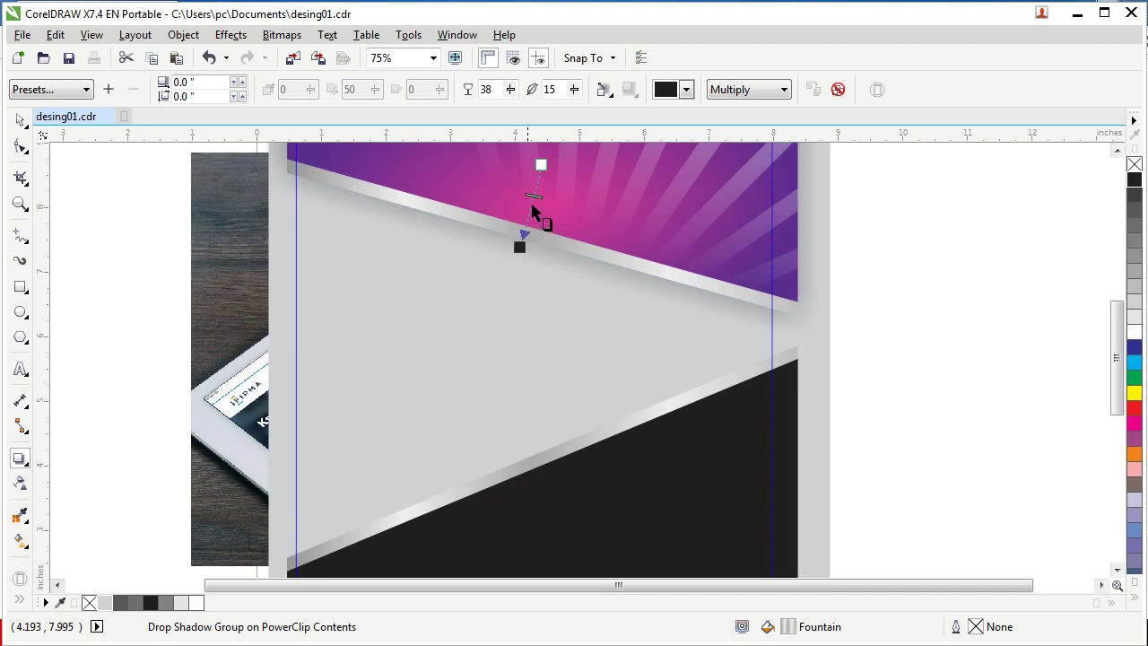
drag(520, 244, 514, 258)
click(961, 257)
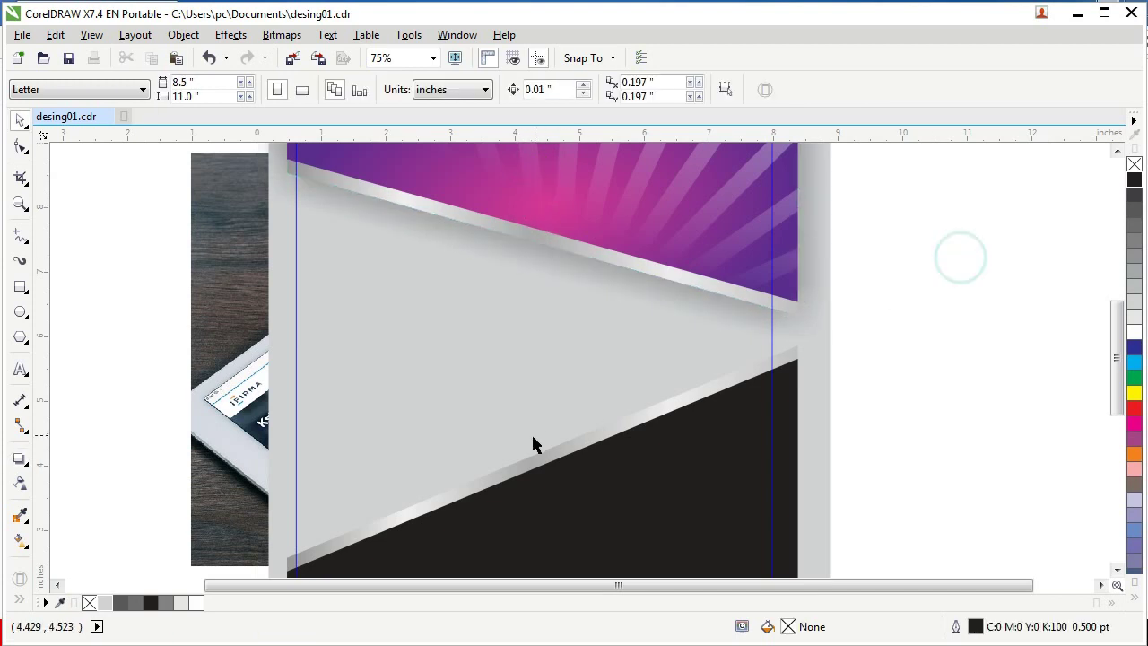
Step: Add a drop shadow to the lower silver strip, cast straight up over the gray area with opacity 50
click(544, 459)
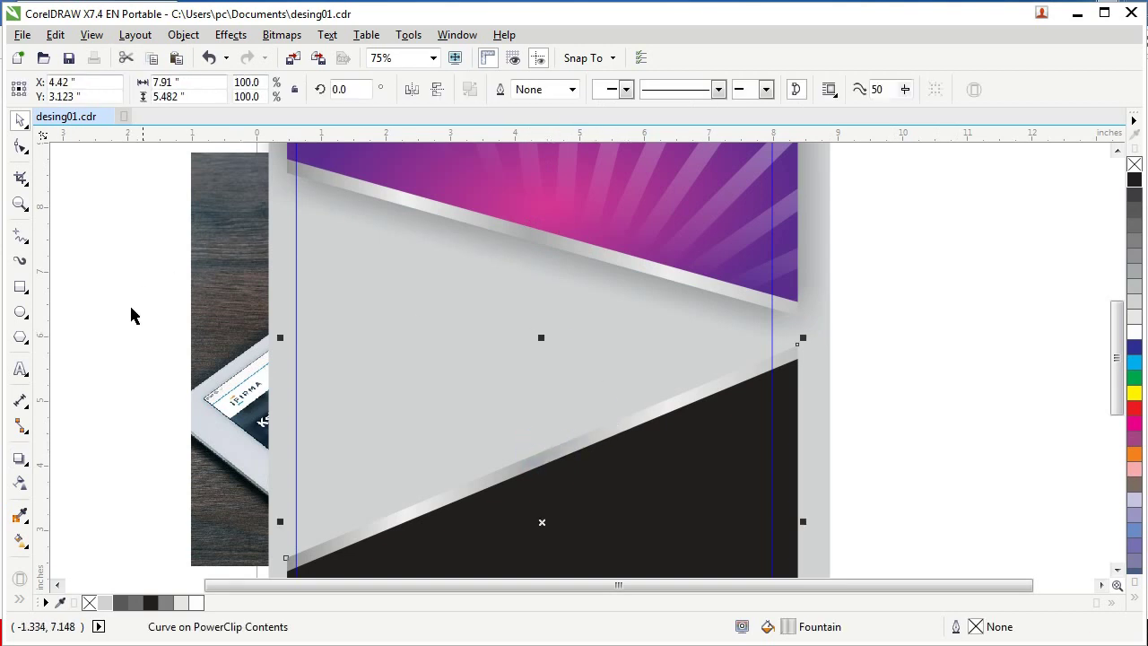
click(20, 459)
drag(540, 521, 542, 404)
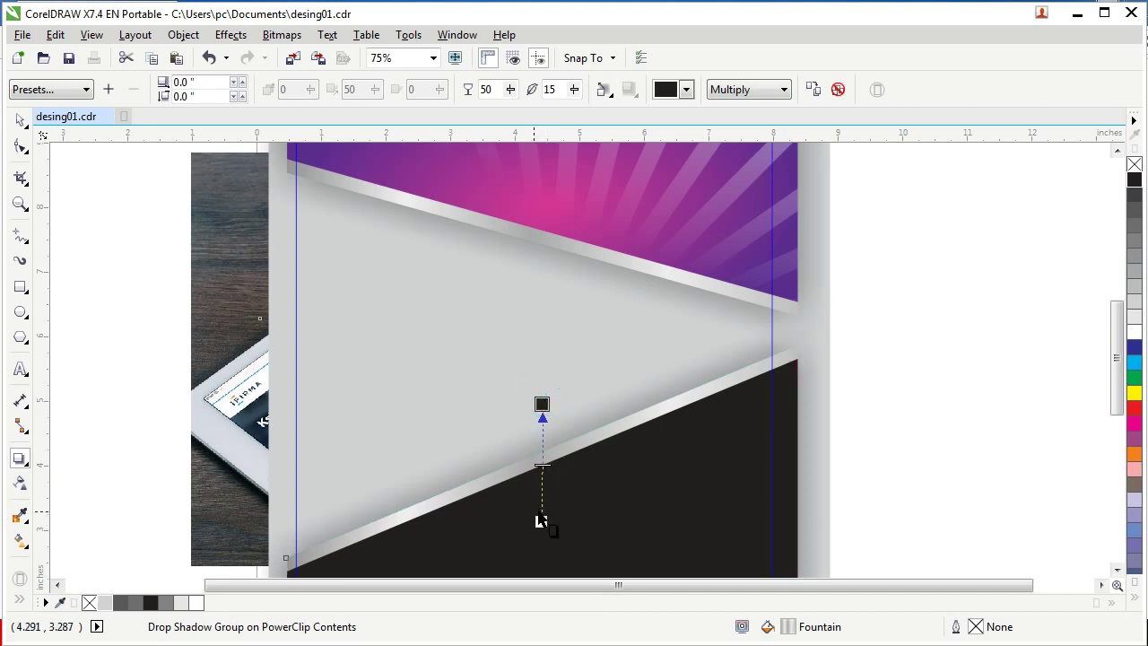
Step: Shorten the lower strip's drop shadow slightly so it stays closer to the strip
click(1117, 568)
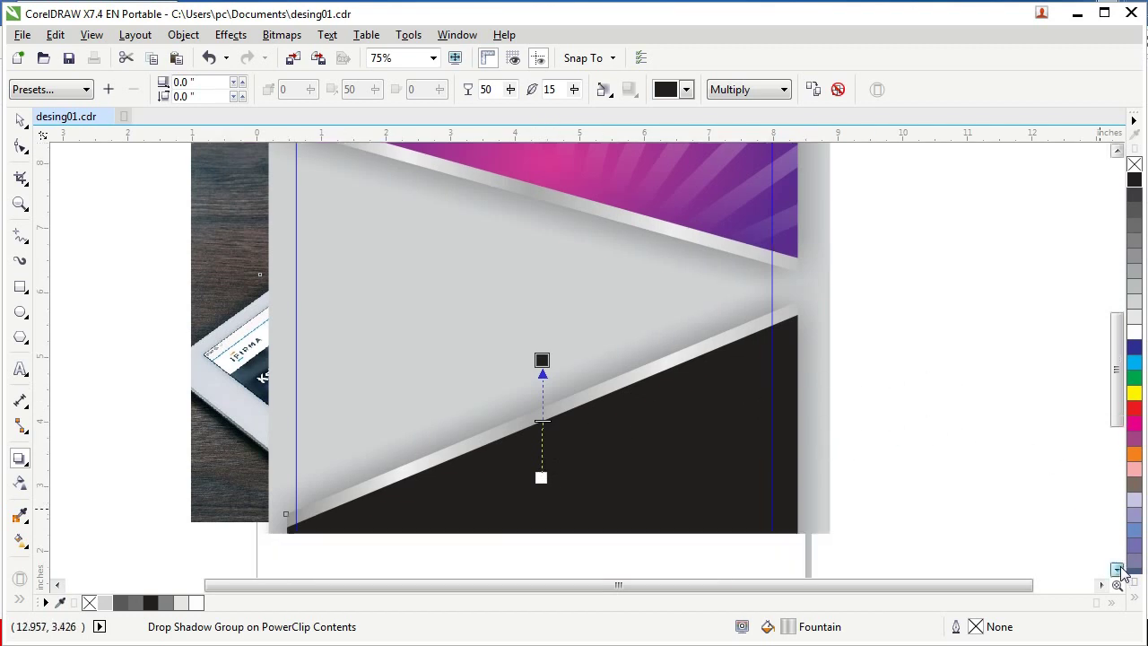
click(1117, 569)
drag(542, 315, 544, 334)
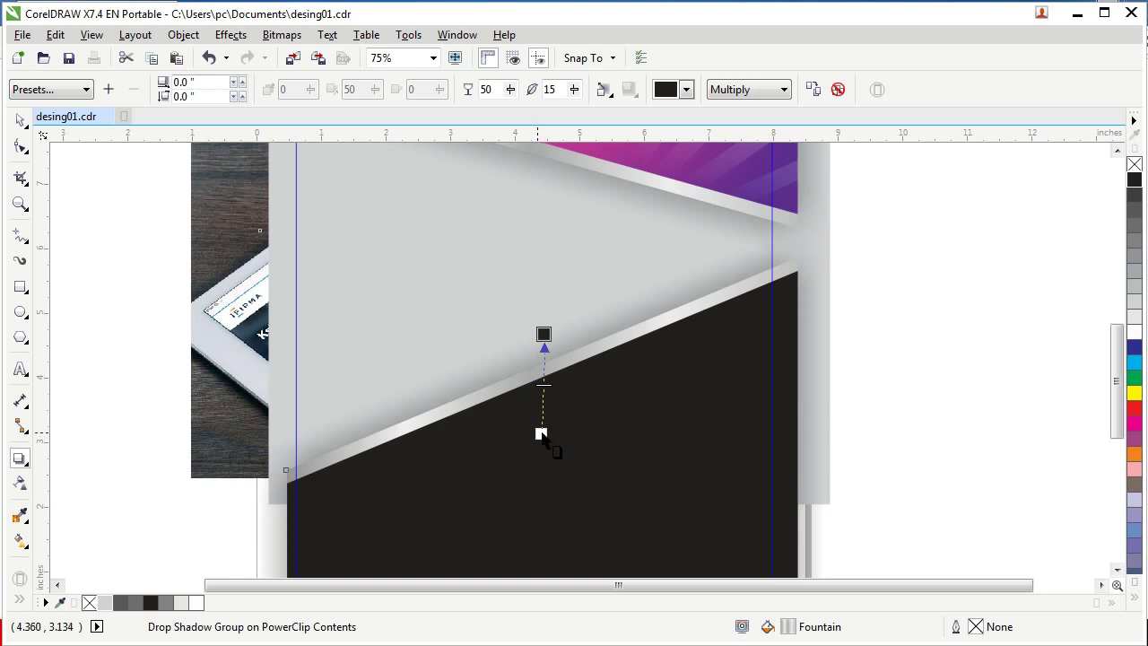
click(541, 434)
click(20, 119)
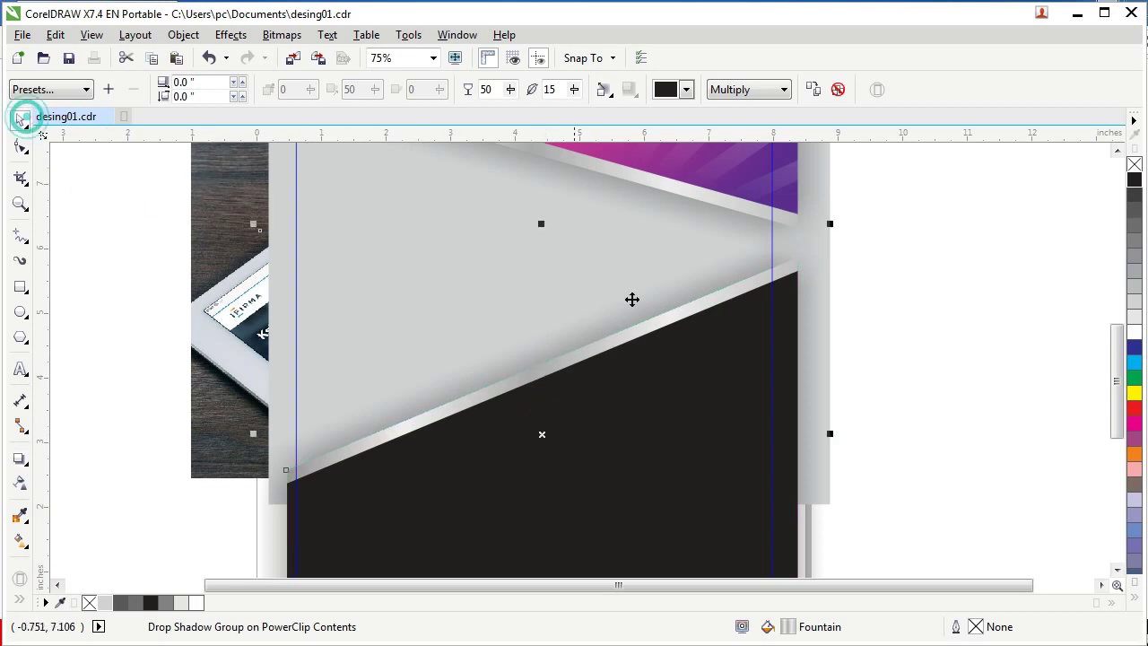
click(929, 356)
scroll(638, 401, down, 1)
scroll(662, 347, up, 1)
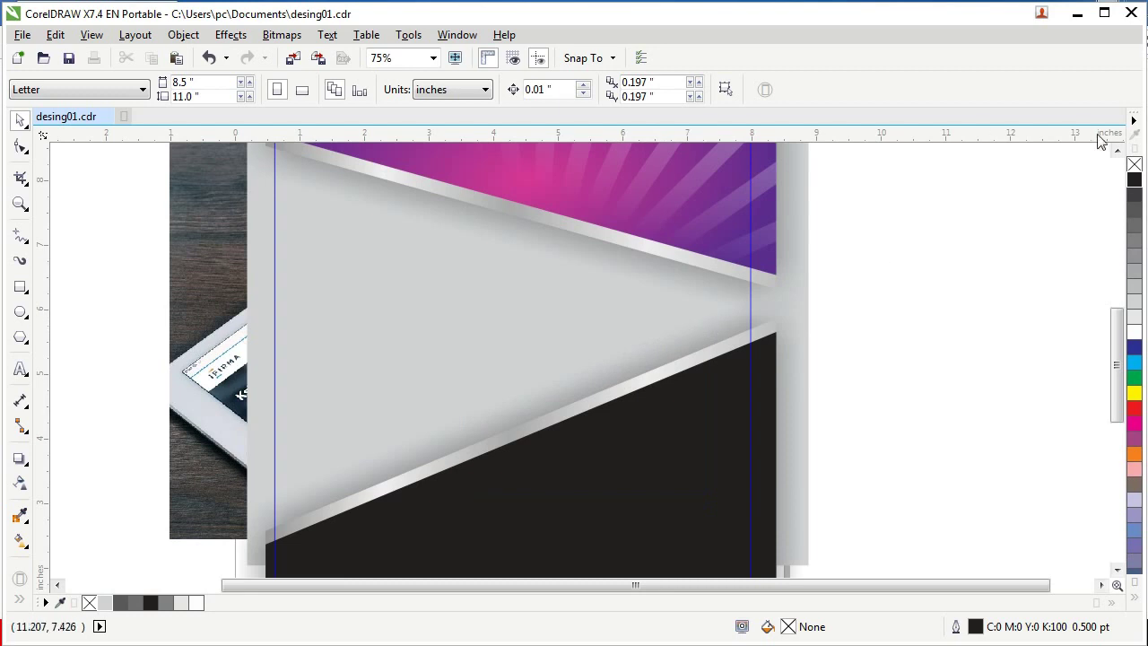
scroll(547, 431, down, 1)
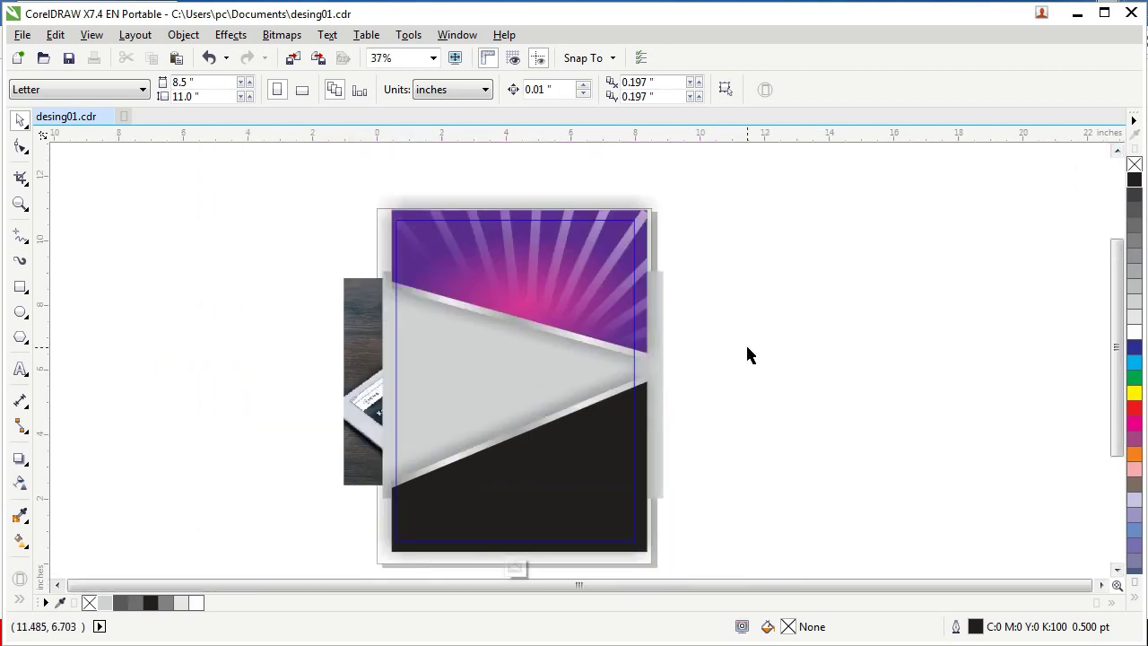
Step: Fill the gray rectangle behind the slanted panels with black
click(424, 381)
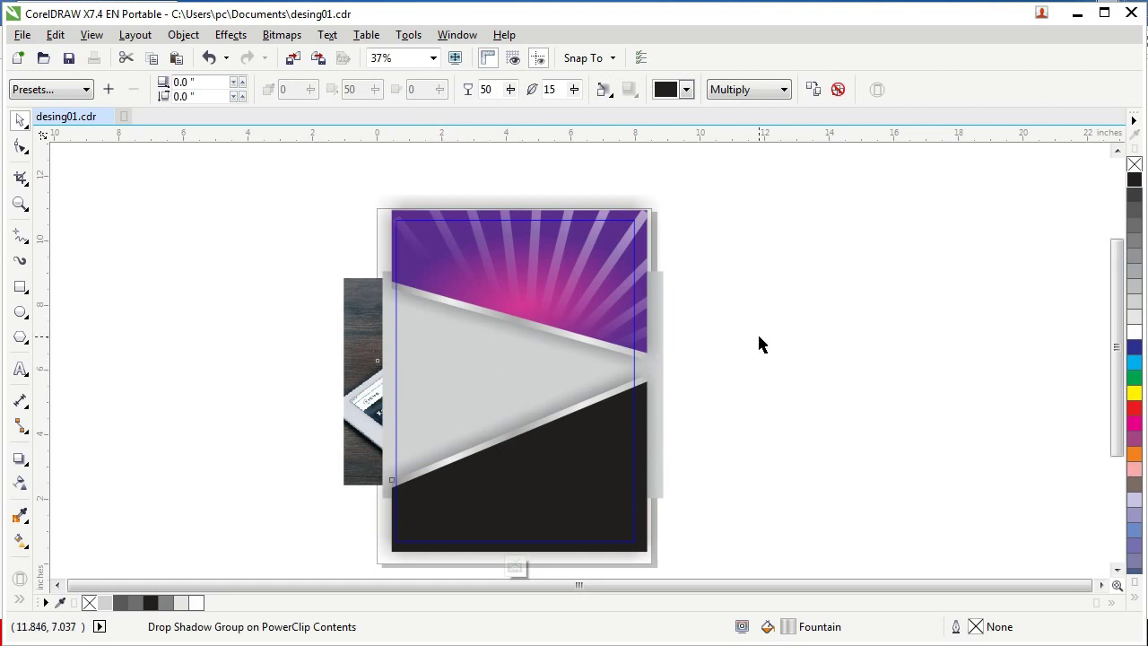
click(758, 341)
scroll(392, 339, up, 1)
click(367, 343)
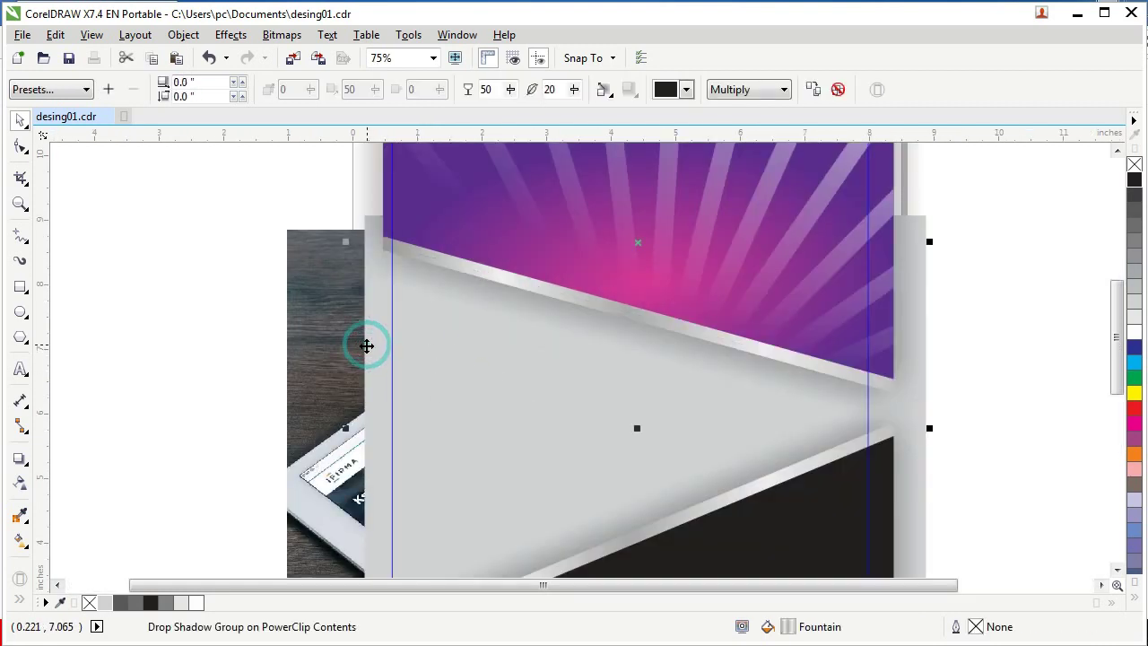
click(964, 319)
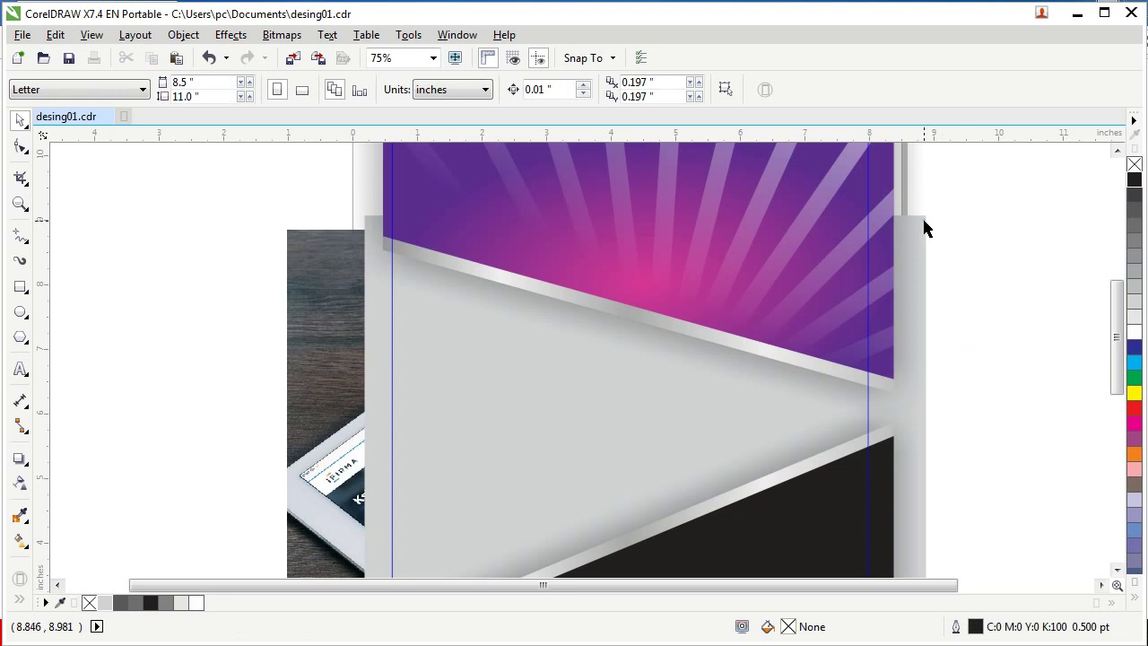
click(928, 225)
click(954, 275)
click(929, 219)
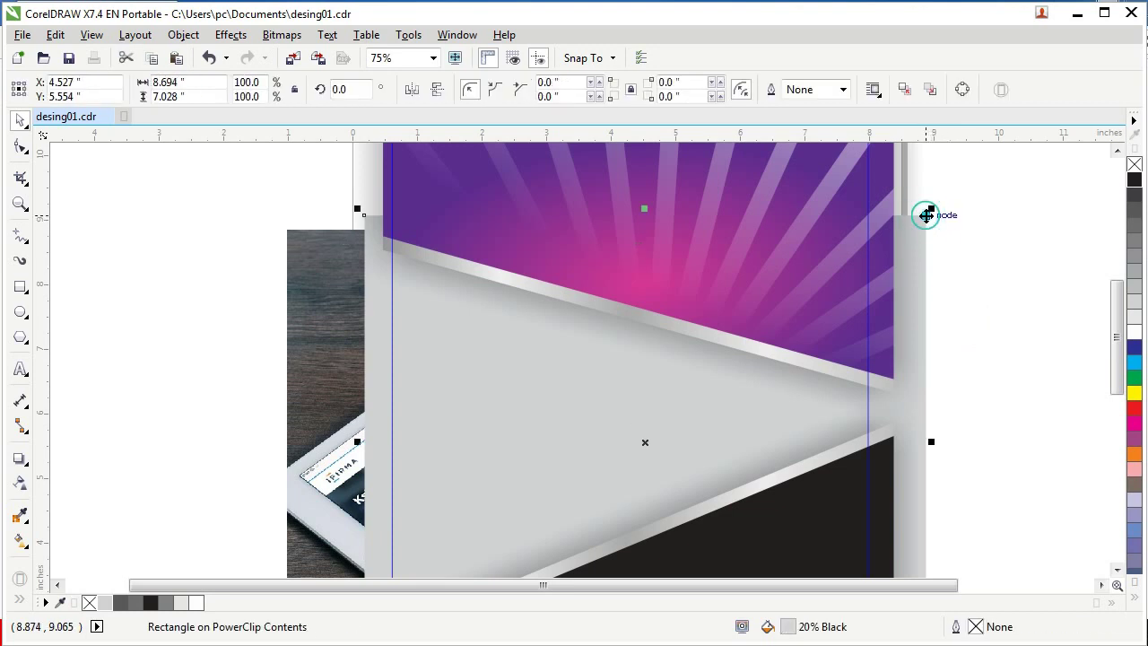
click(1135, 179)
Step: Widen the black rectangle evenly on both sides to about 10.604 inches
key(F3)
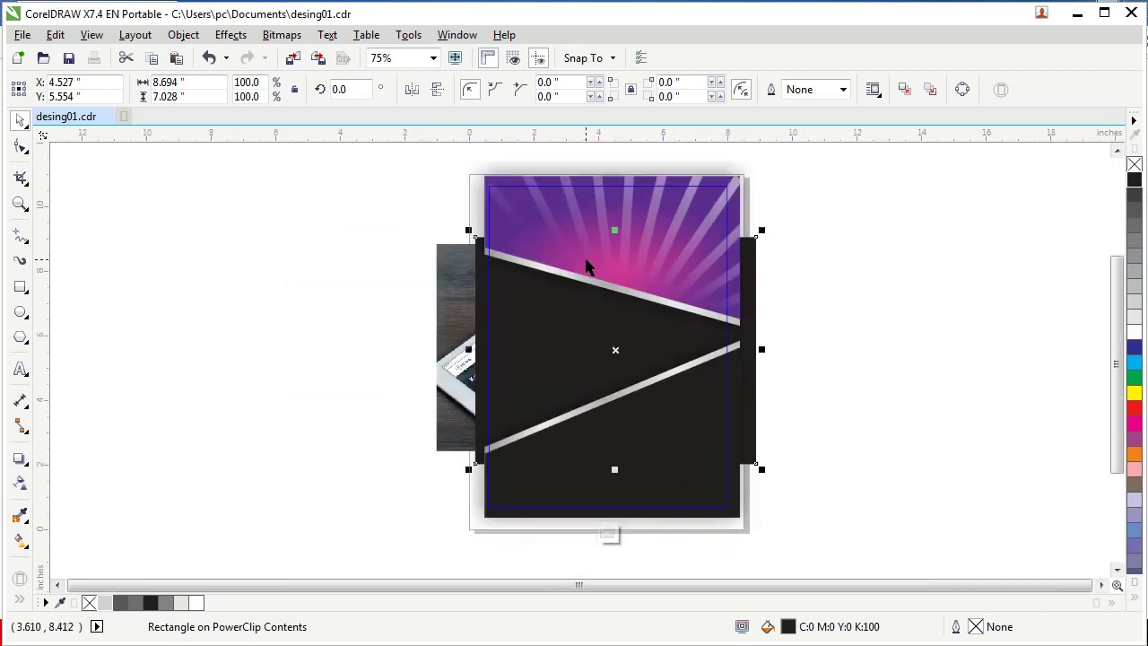
click(696, 430)
click(697, 440)
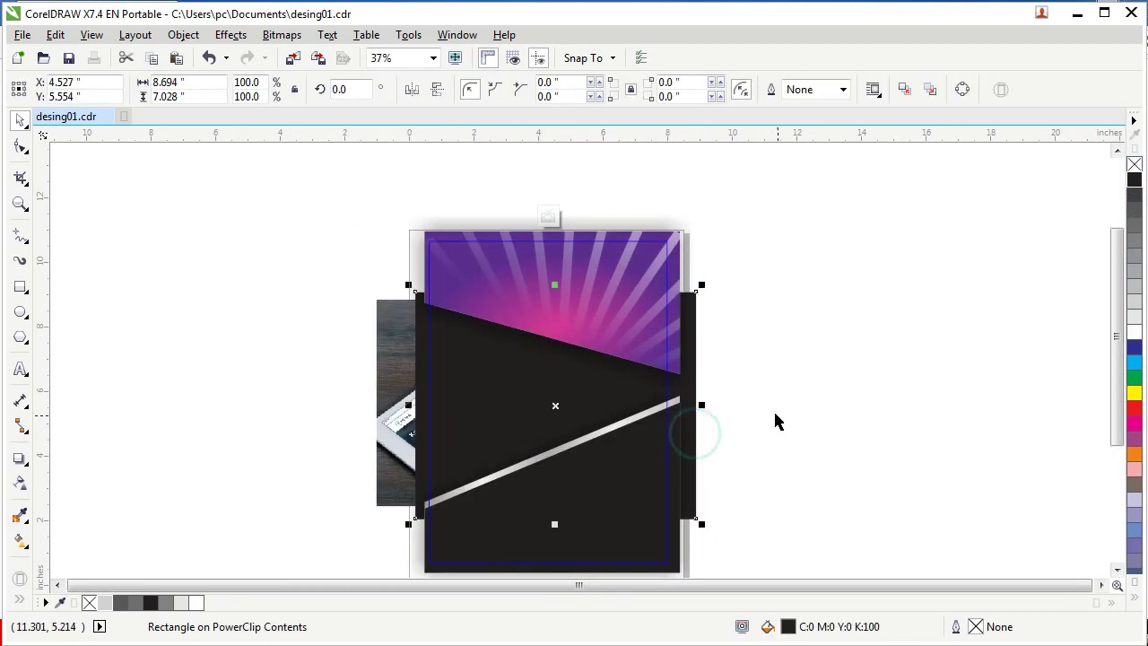
drag(703, 404, 732, 404)
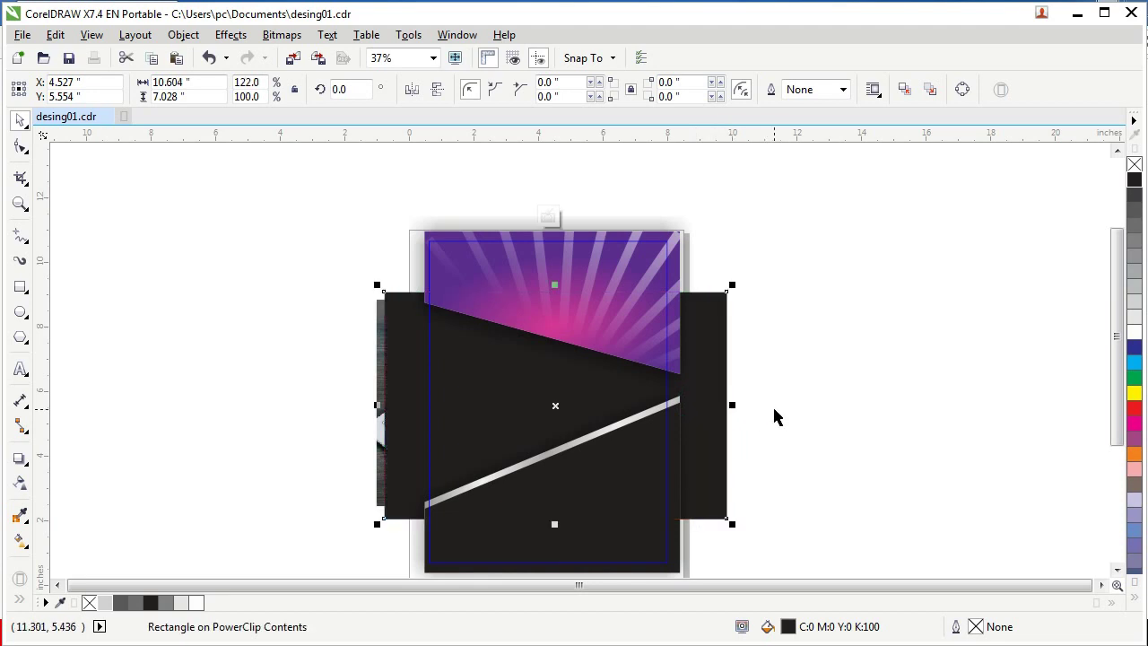
click(833, 422)
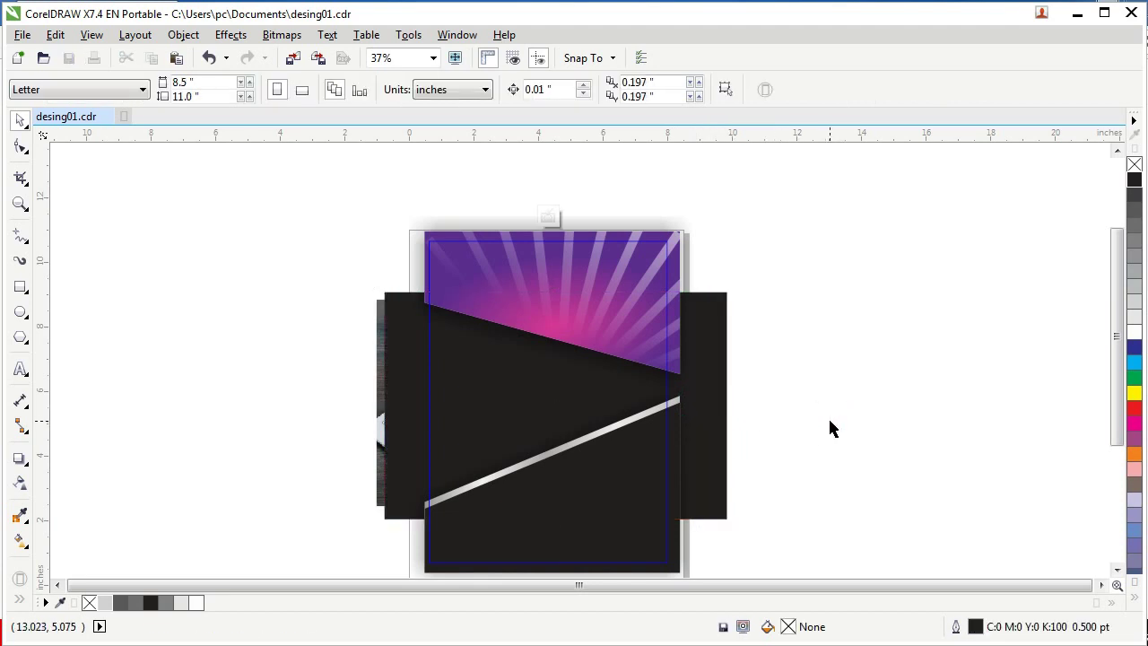
Step: Set the black rectangle's transparency merge mode to Multiply so the photo shows through it
scroll(689, 470, up, 1)
click(729, 456)
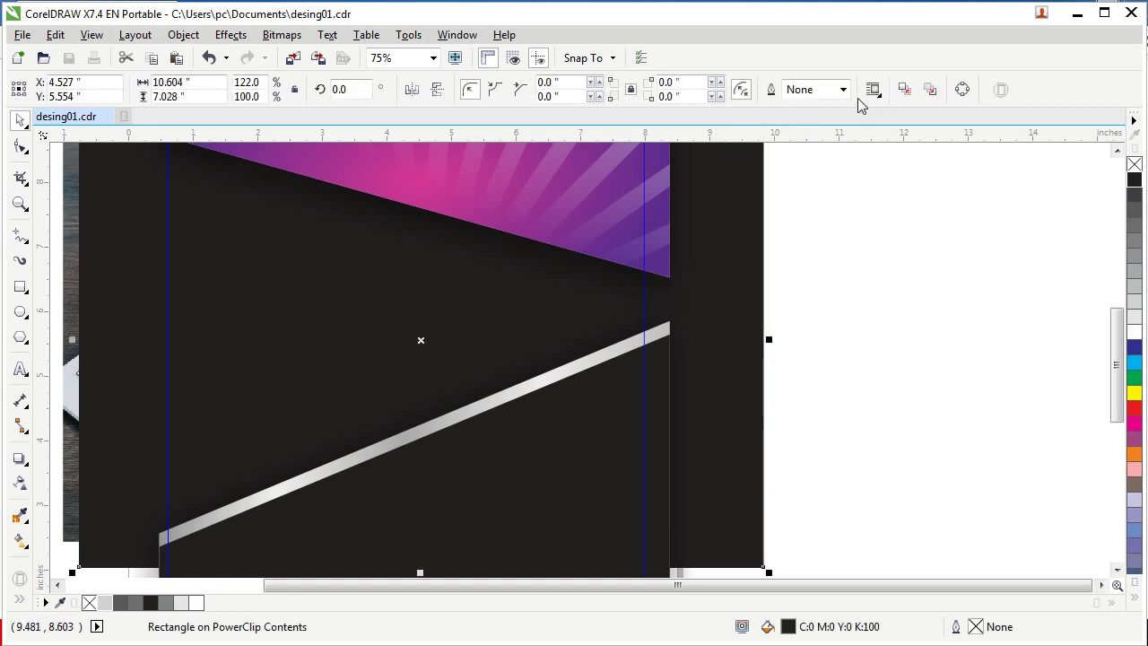
click(20, 482)
click(215, 89)
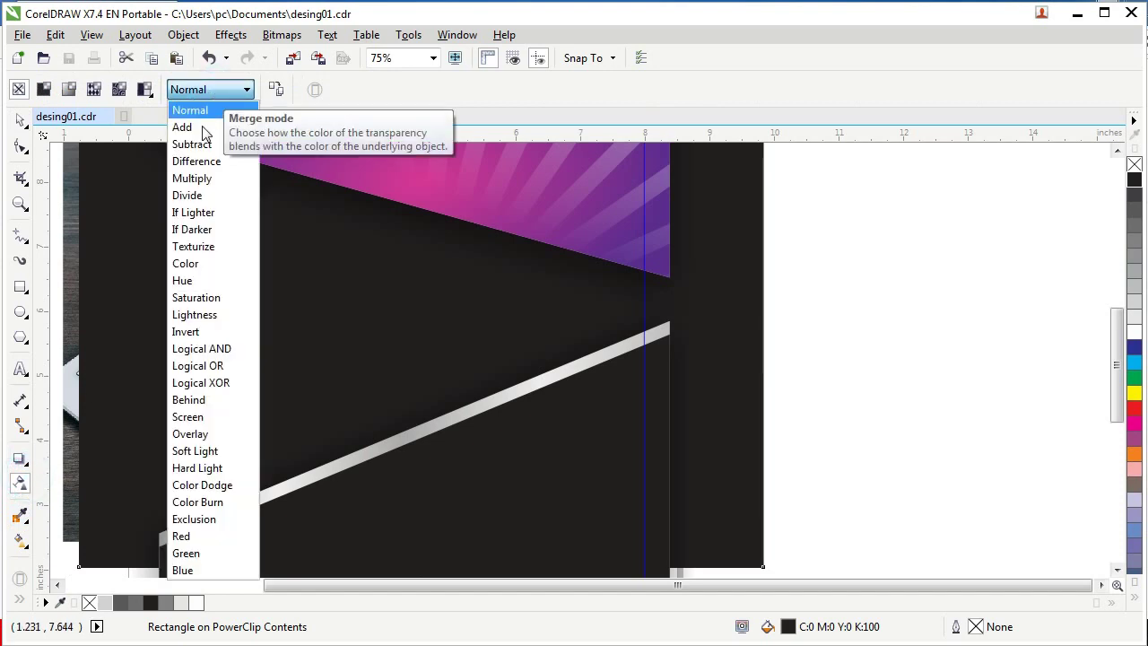
click(192, 178)
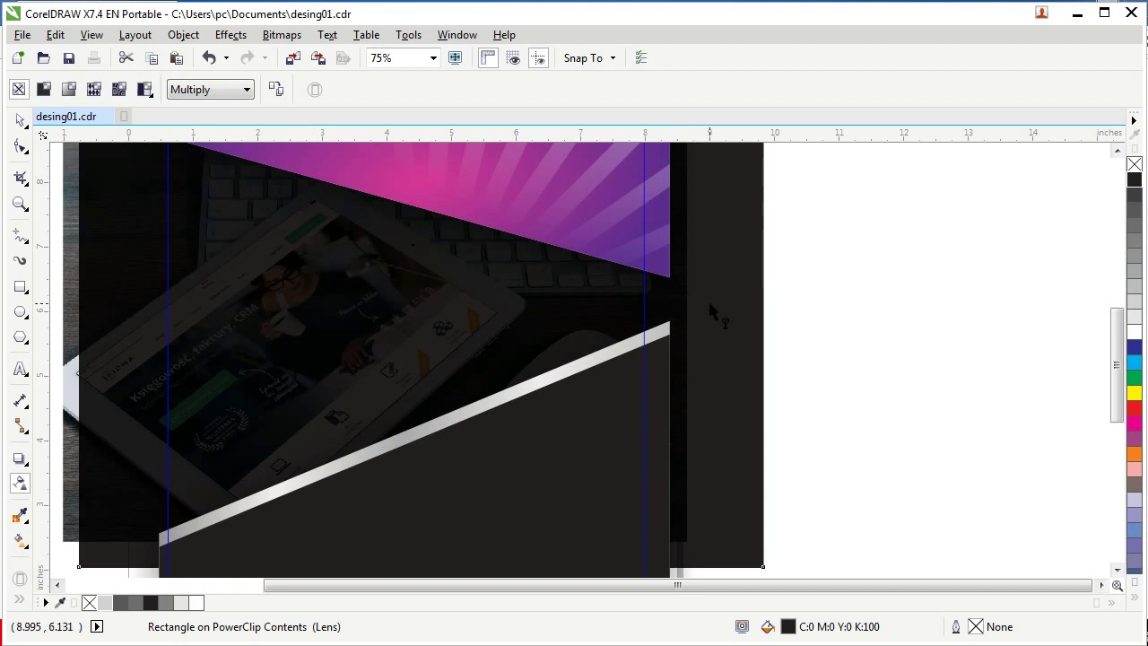
key(space)
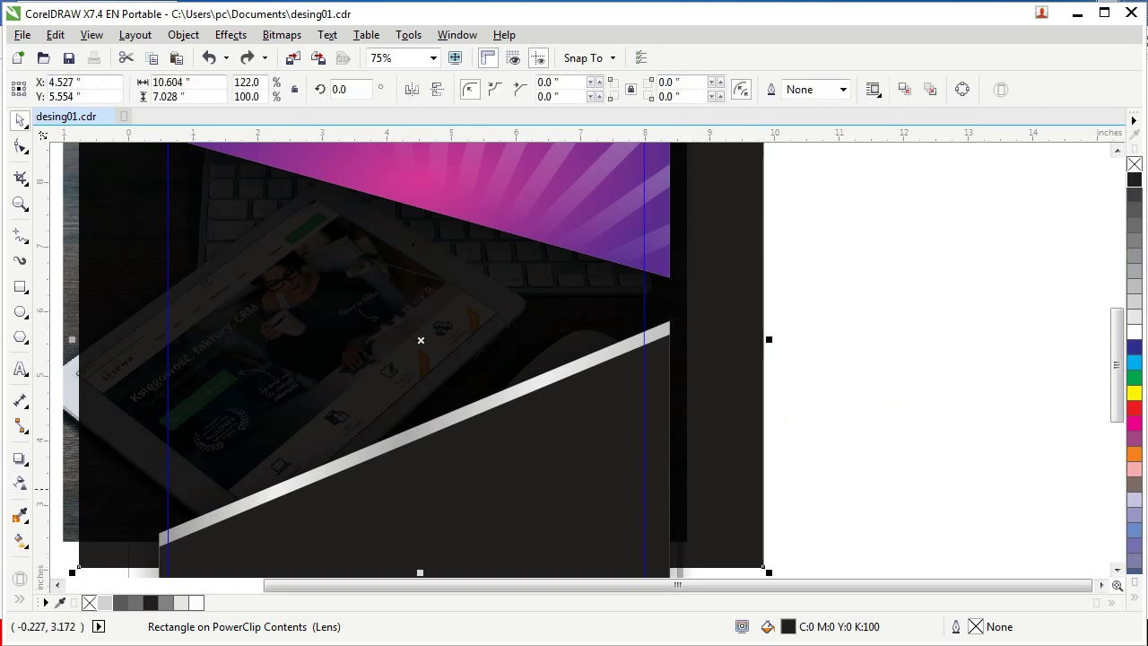
Step: Recolor the Multiply rectangle over the photo with a dark gray one palette shade darker than 80% black
click(20, 484)
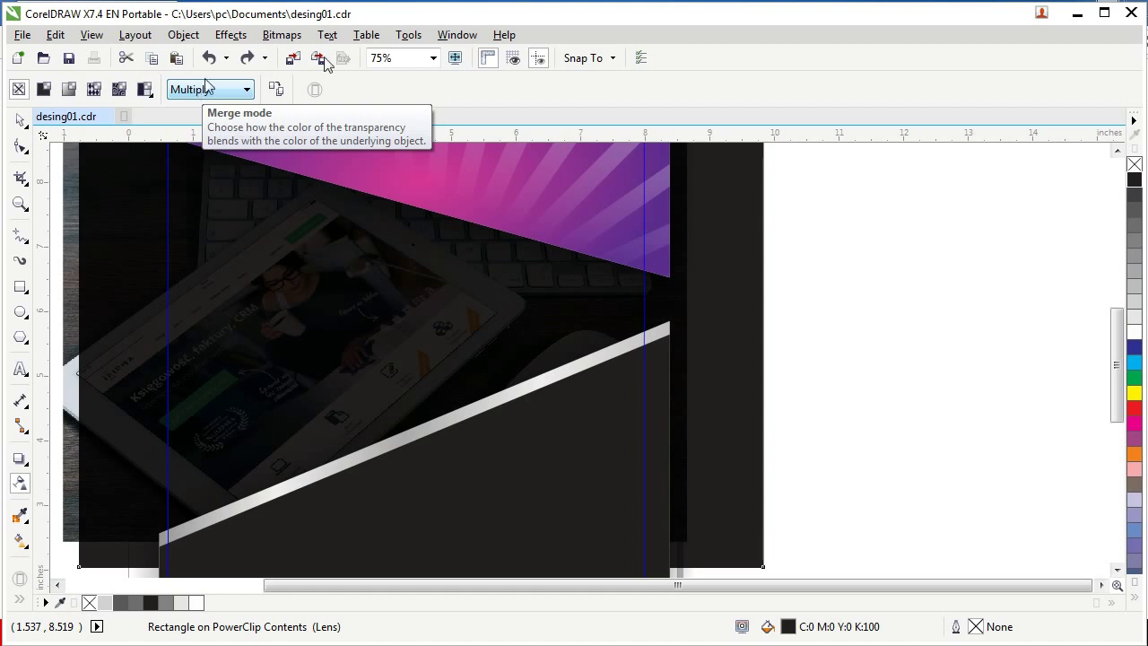
click(1135, 210)
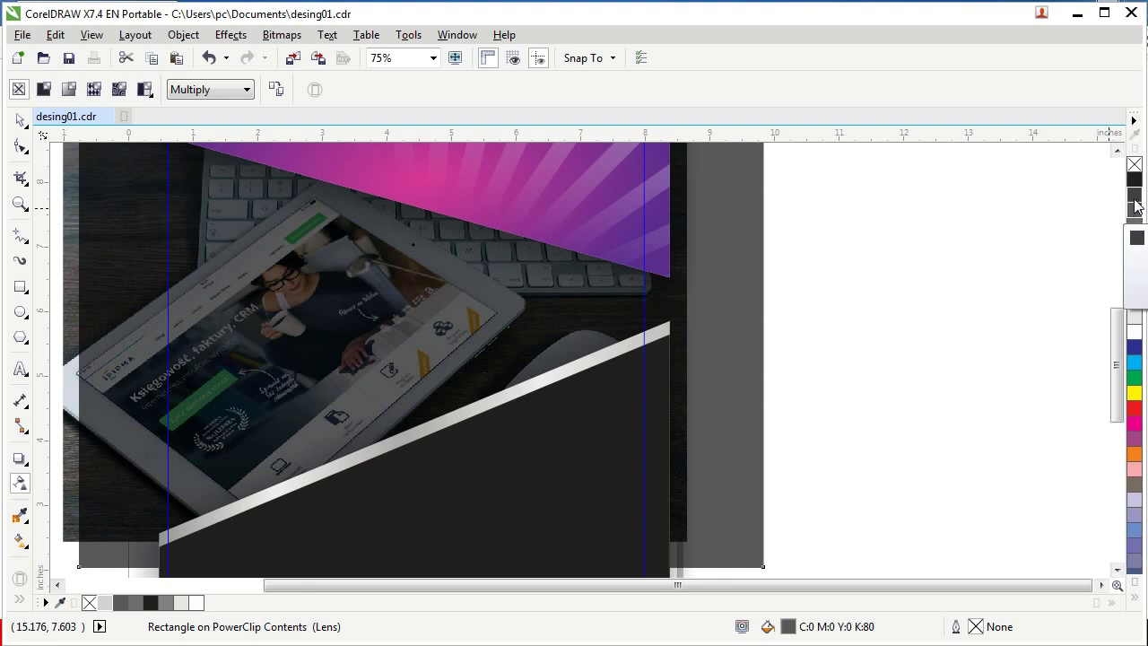
click(1134, 190)
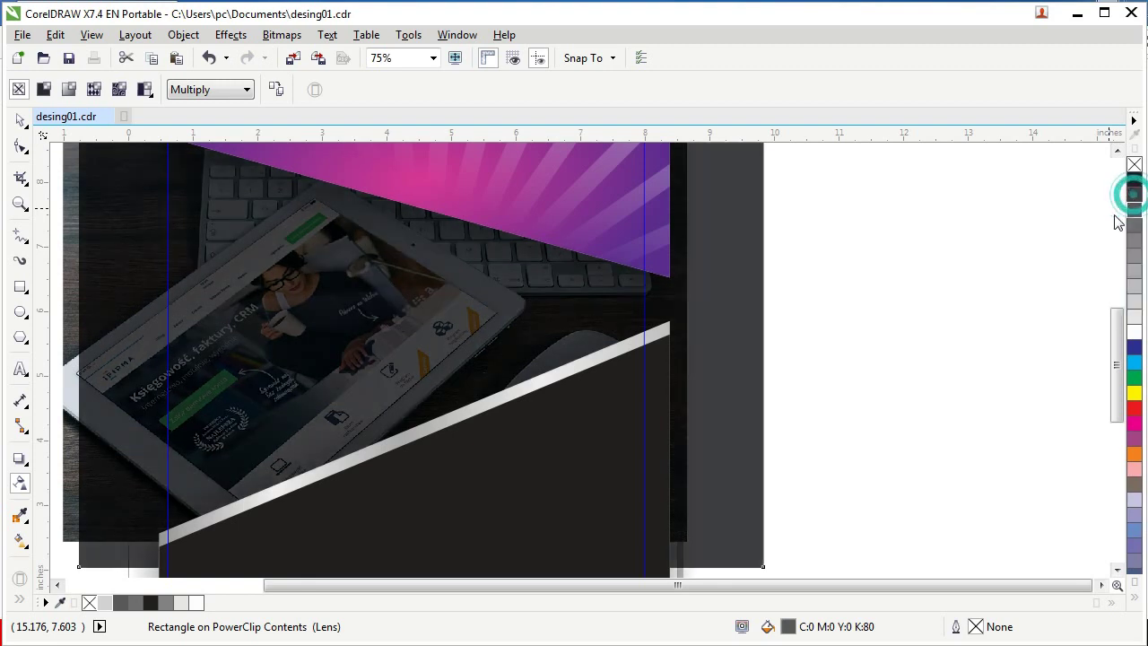
click(897, 296)
Step: Finish editing the PowerClip contents so the artwork is cropped to the page frame
scroll(651, 258, down, 2)
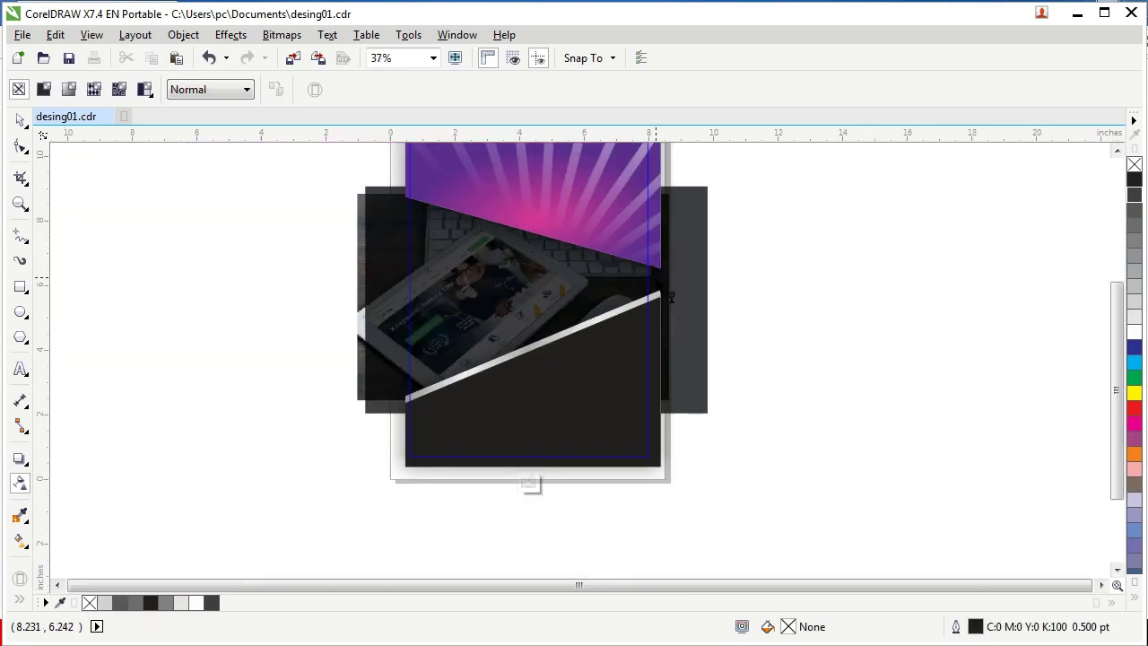
click(528, 484)
click(756, 385)
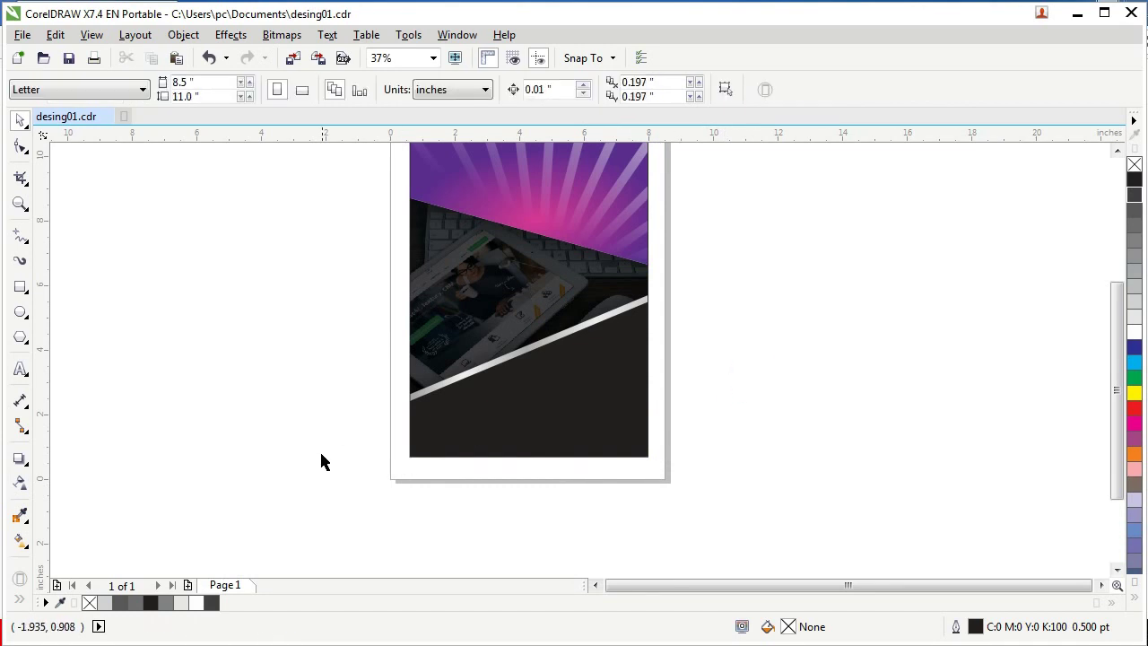
scroll(320, 451, down, 2)
scroll(407, 409, up, 2)
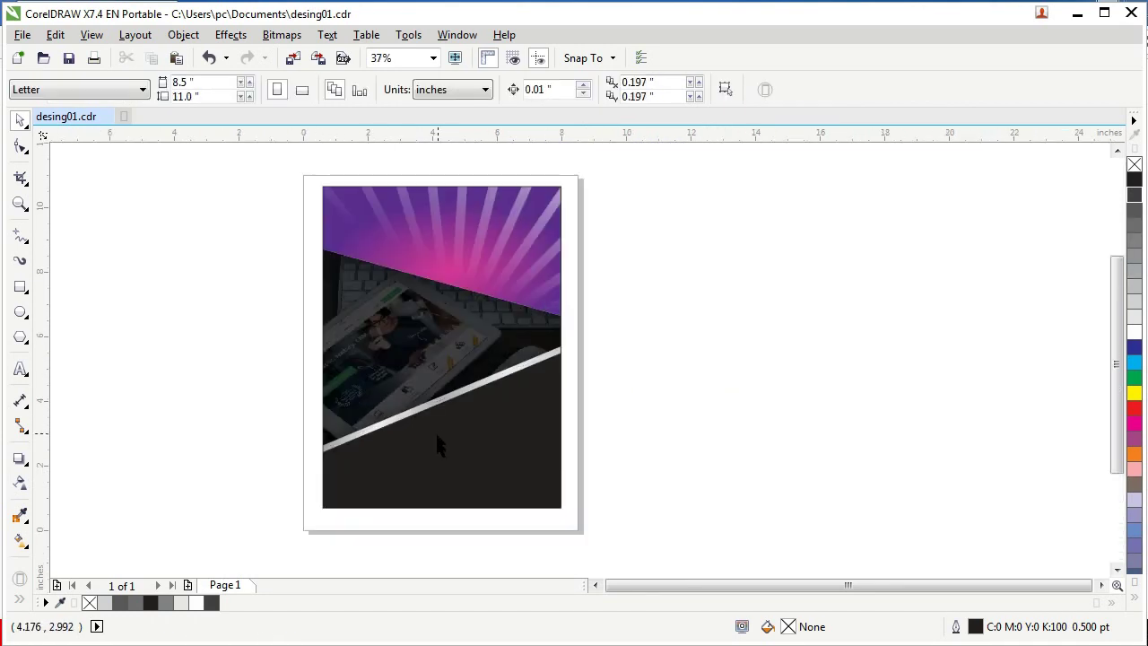
Step: Open the contents of the page frame's PowerClip for editing
scroll(438, 494, up, 2)
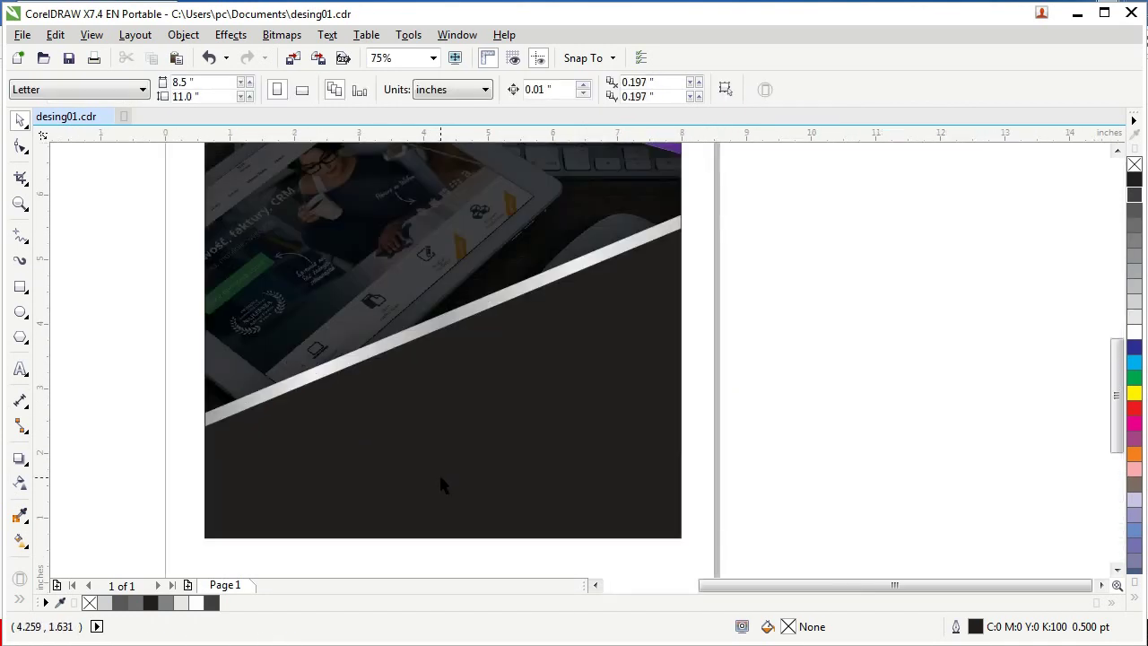
click(465, 393)
right_click(519, 367)
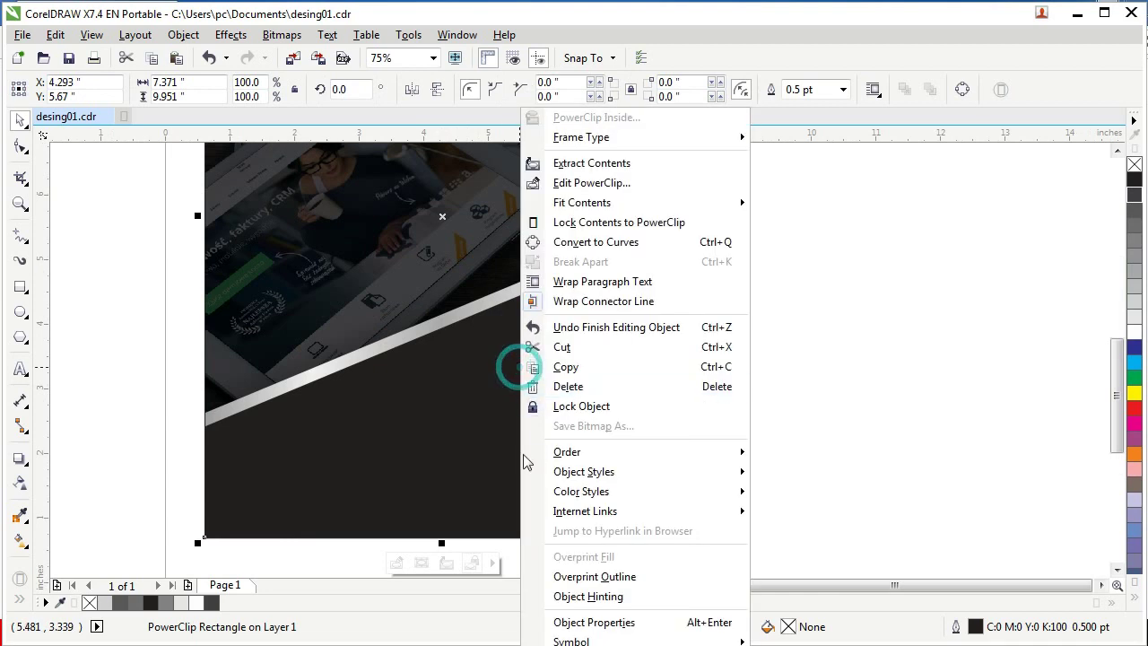
click(598, 183)
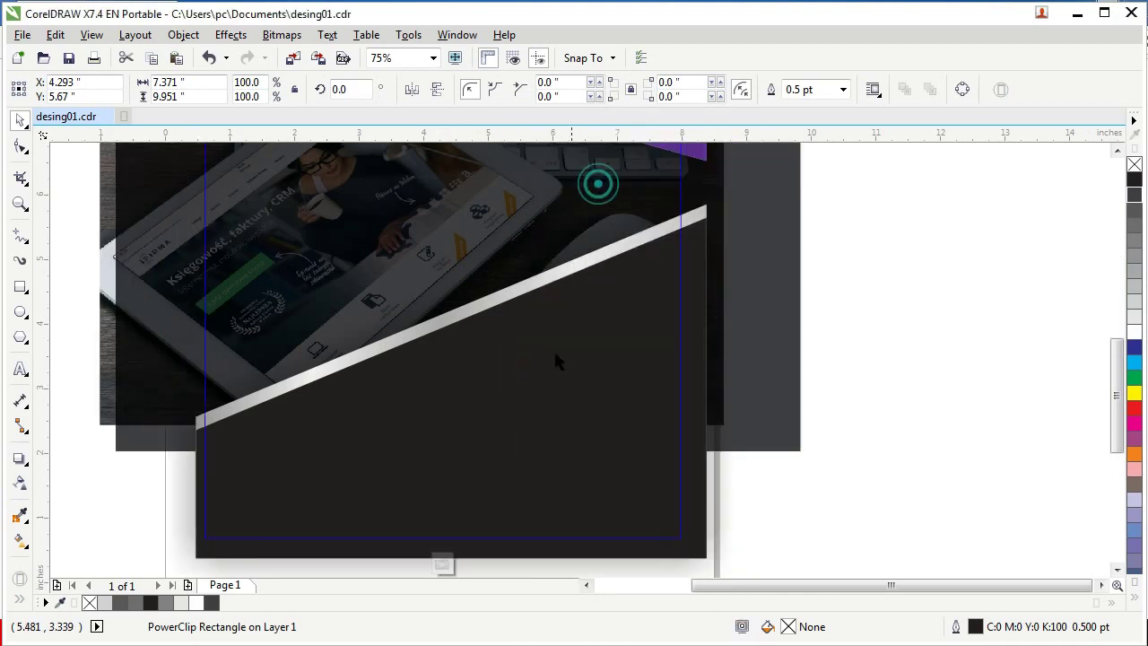
Step: Copy the purple-pink fountain fill of the upper sunburst panel onto the black lower panel
click(540, 438)
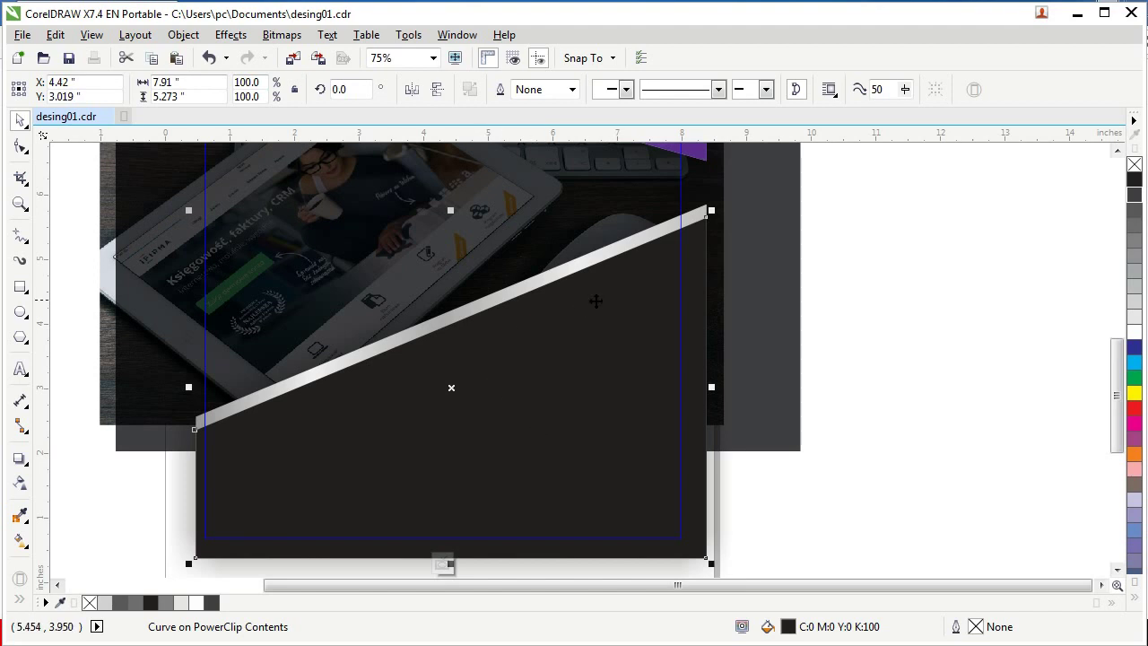
scroll(500, 202, down, 3)
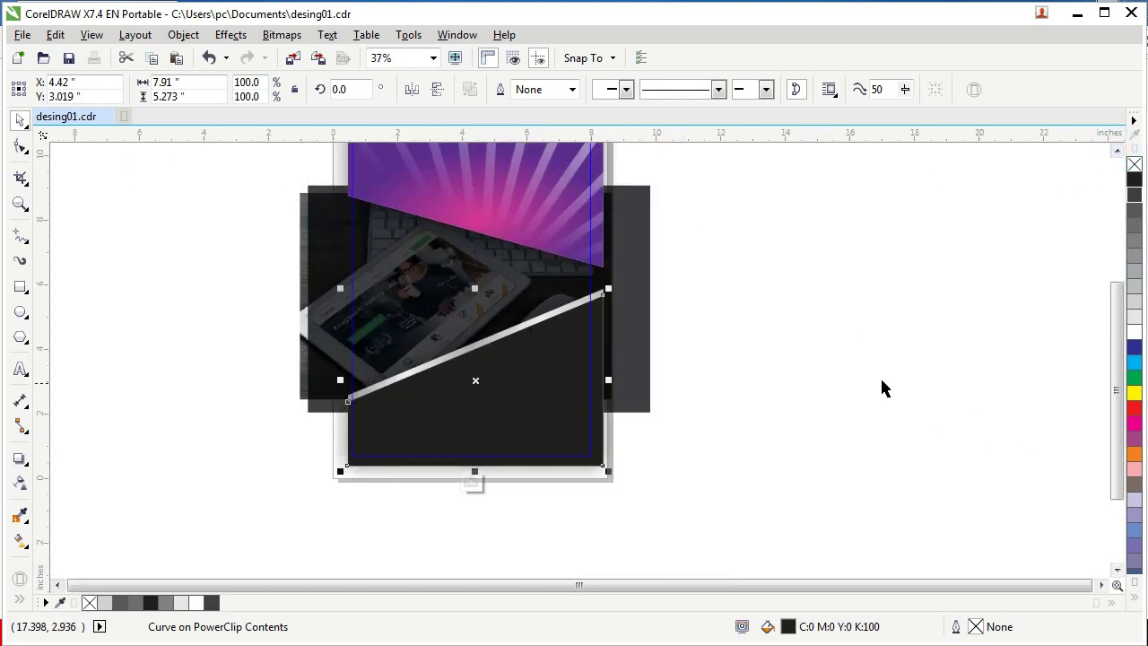
click(378, 199)
double_click(790, 620)
drag(535, 425, 542, 430)
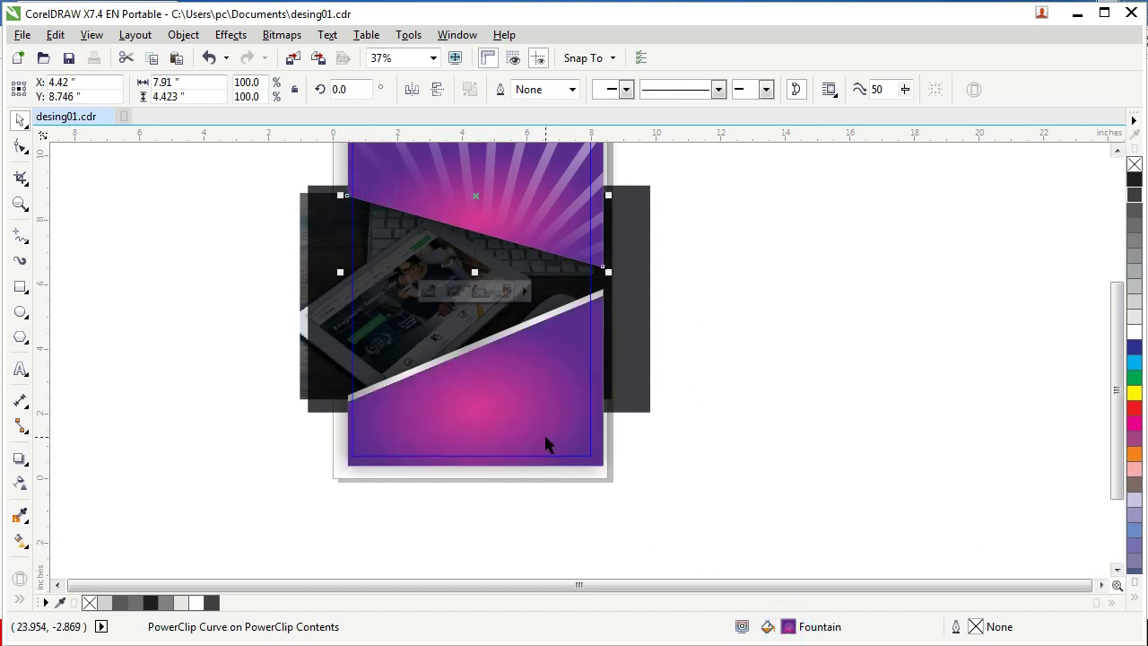
click(772, 464)
Step: Reshape the lower panel's radial fill so its pink center lies just above the slanted edge and fades to purple inside the panel
click(487, 408)
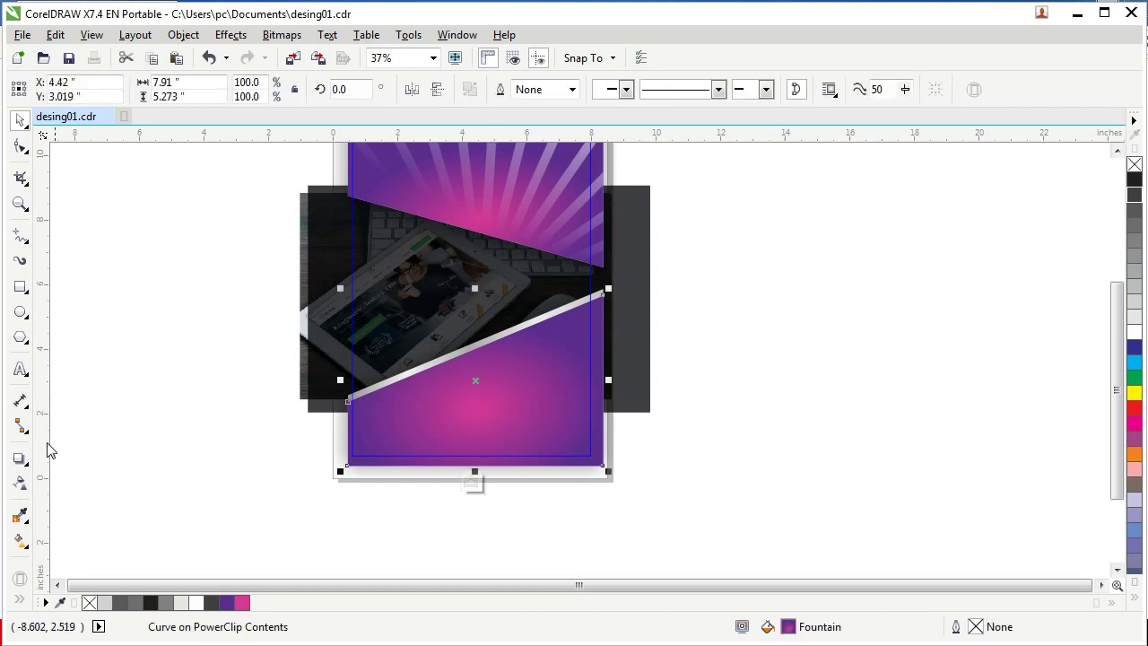
click(19, 482)
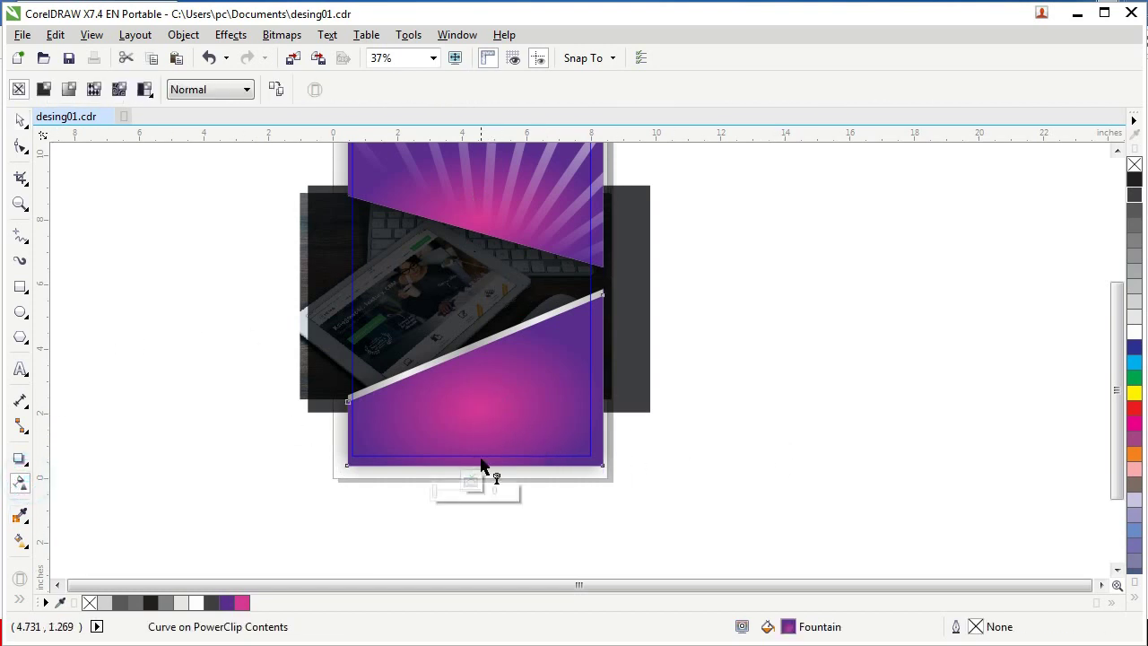
click(19, 540)
drag(461, 410, 475, 340)
drag(599, 422, 475, 464)
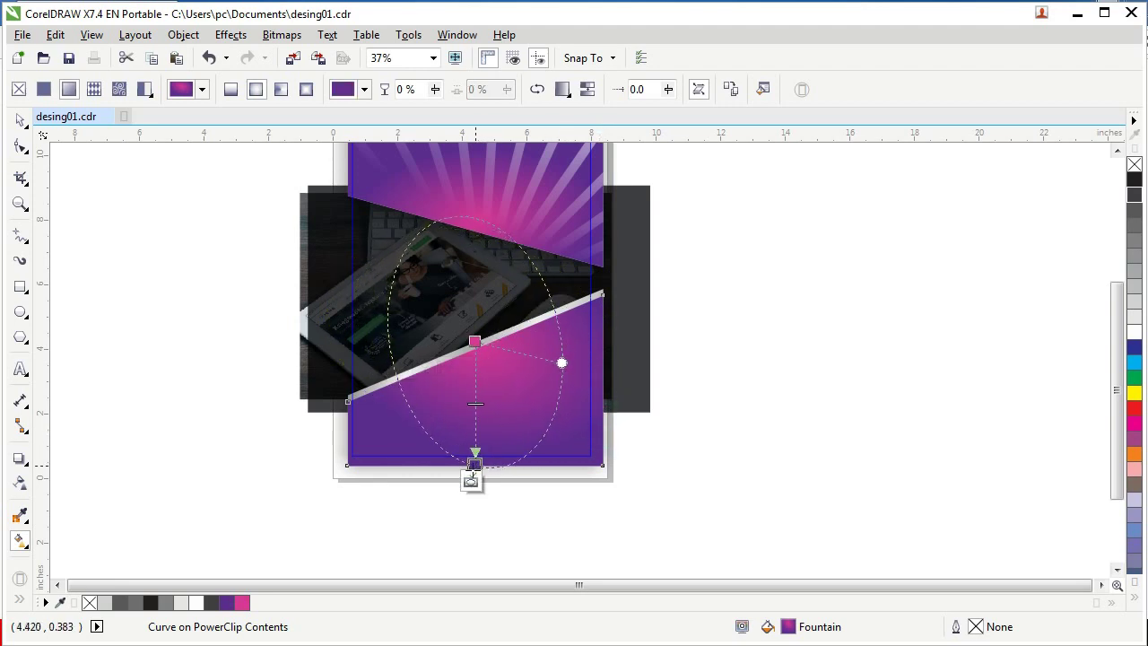
drag(475, 340, 474, 288)
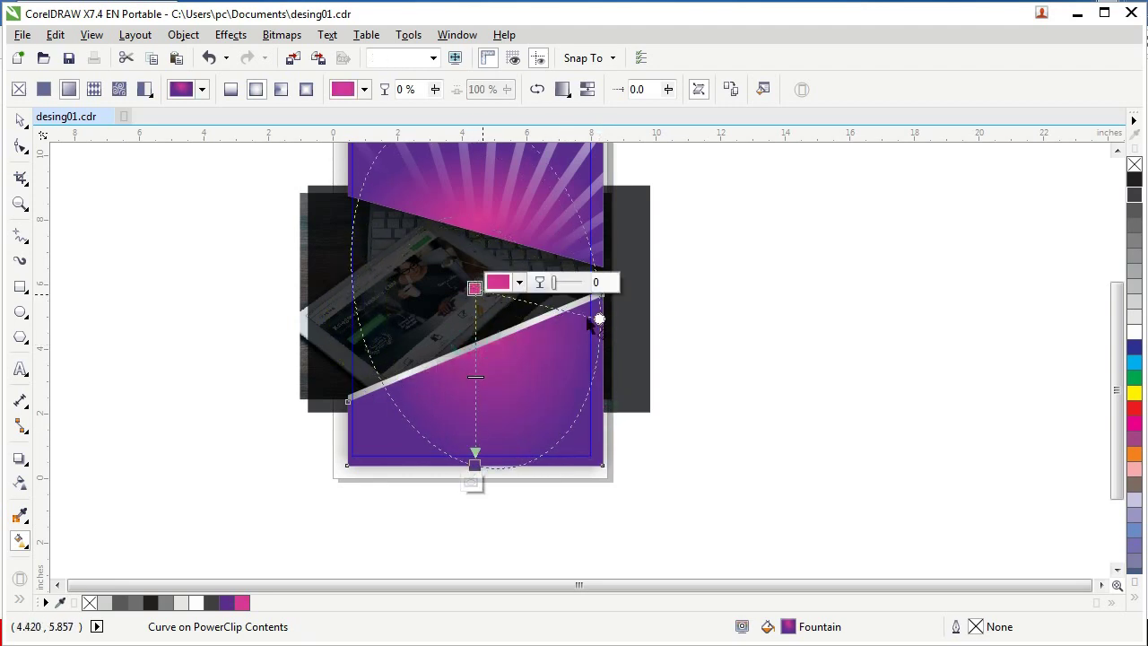
drag(603, 320, 648, 315)
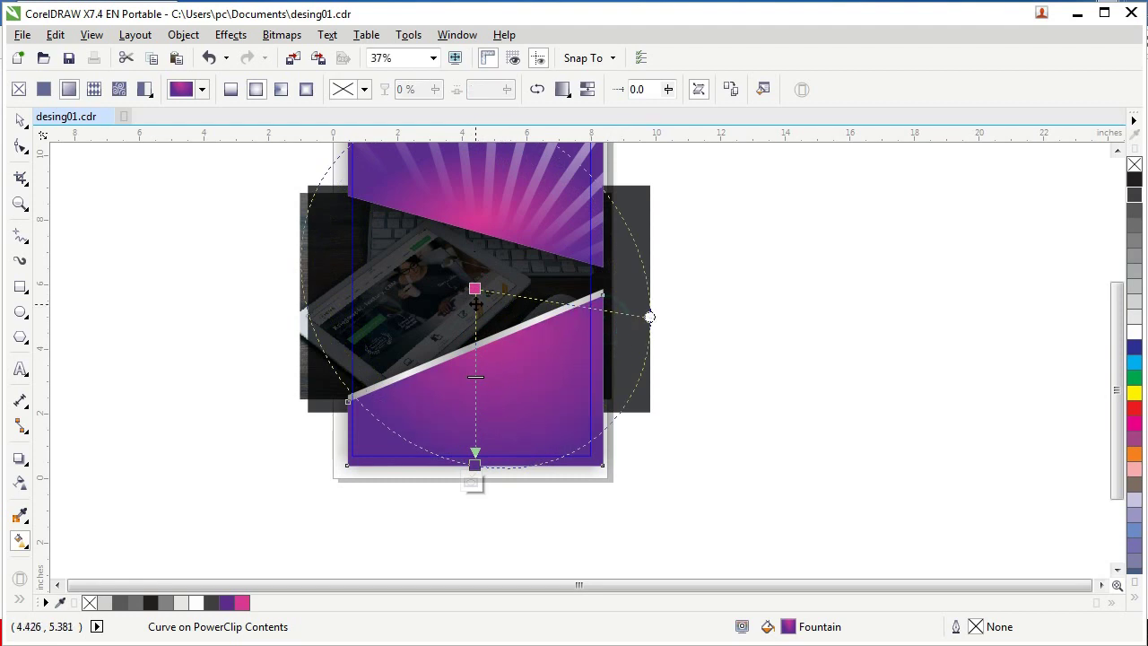
drag(475, 288, 475, 341)
drag(474, 419, 453, 372)
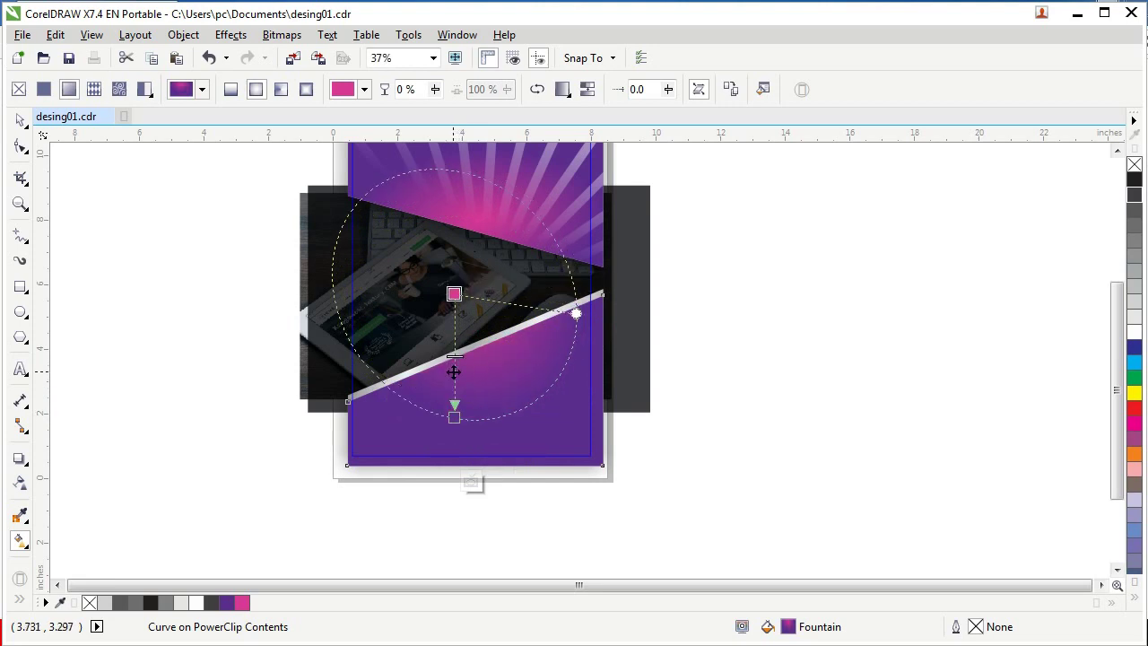
Step: Finish editing the PowerClip contents with the recolored lower panel
click(20, 120)
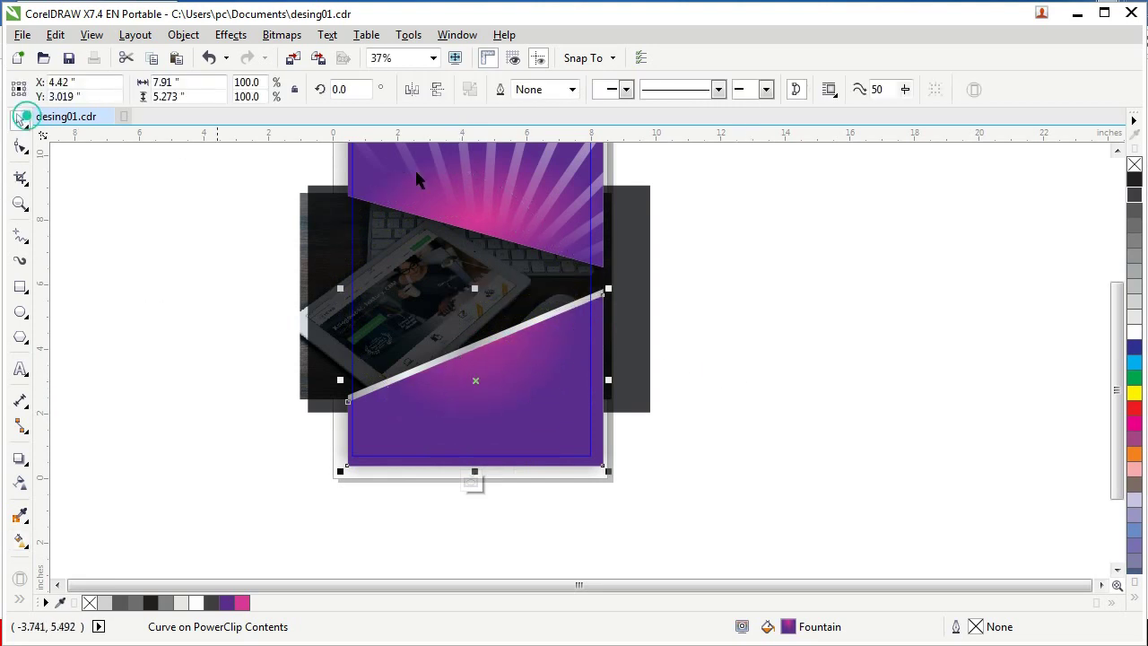
click(833, 316)
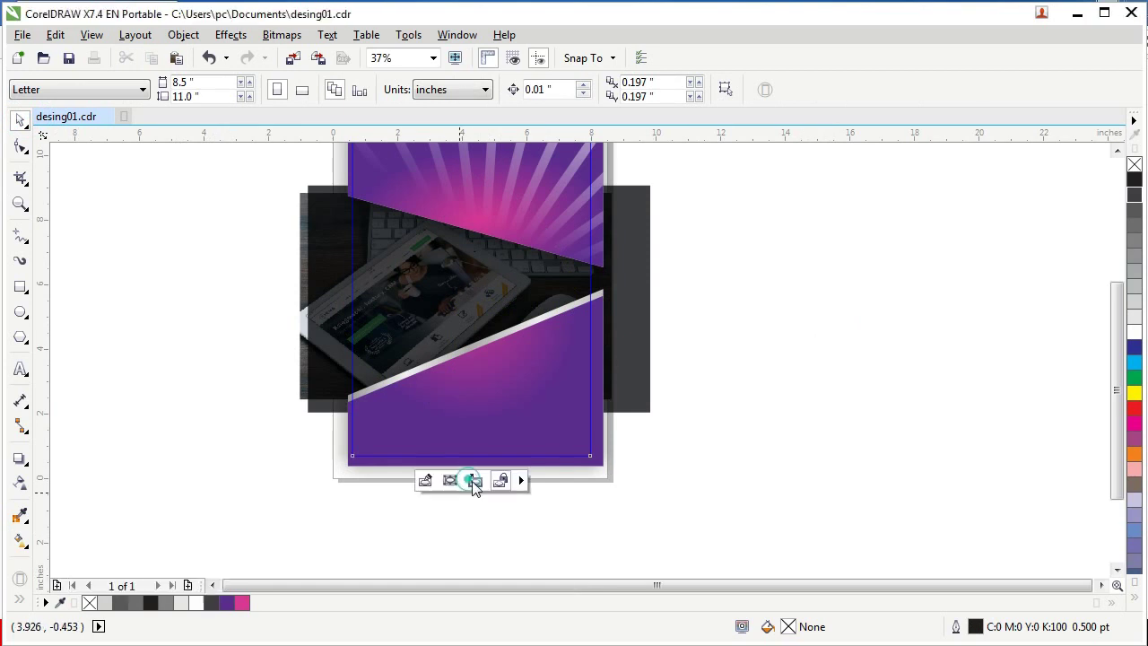
click(474, 482)
click(717, 458)
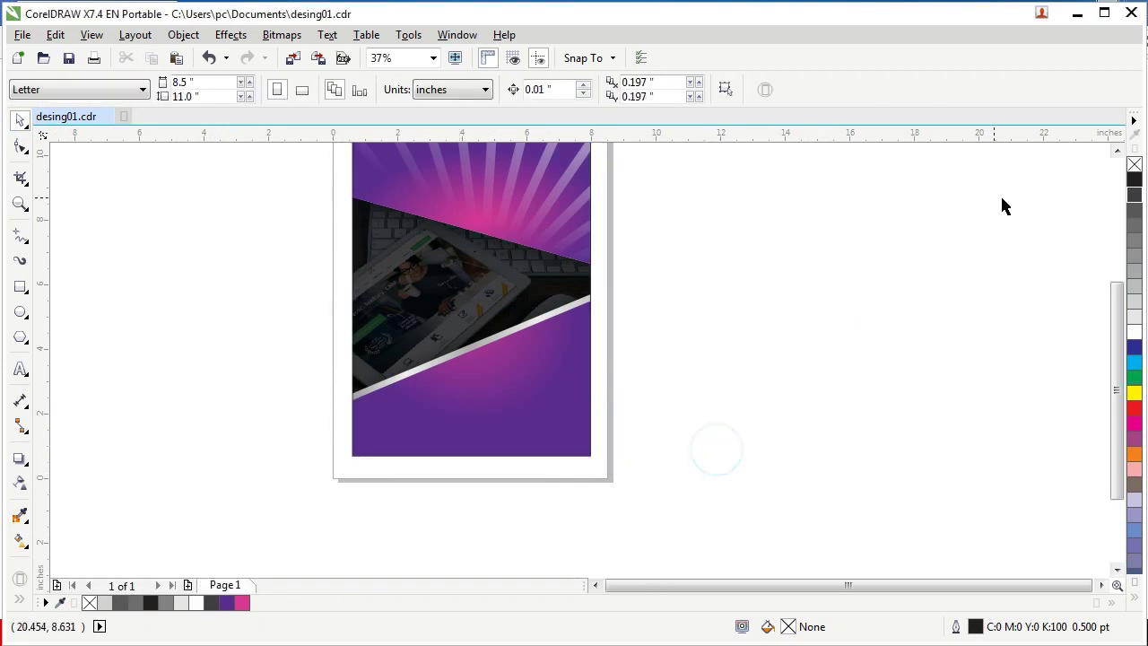
Step: Remove the outline from the PowerClip page frame
click(1117, 150)
click(768, 350)
click(547, 218)
click(1132, 162)
key(Escape)
Step: Reopen the page frame's PowerClip contents for editing
scroll(466, 213, up, 2)
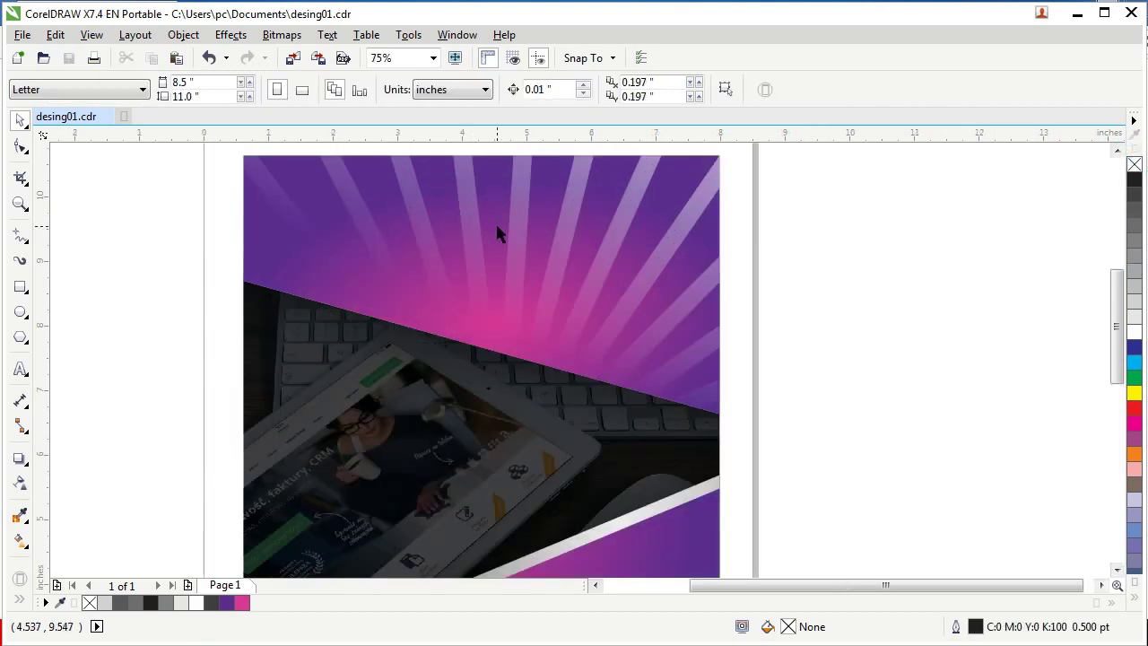
scroll(499, 233, down, 2)
click(19, 206)
drag(340, 226, 642, 467)
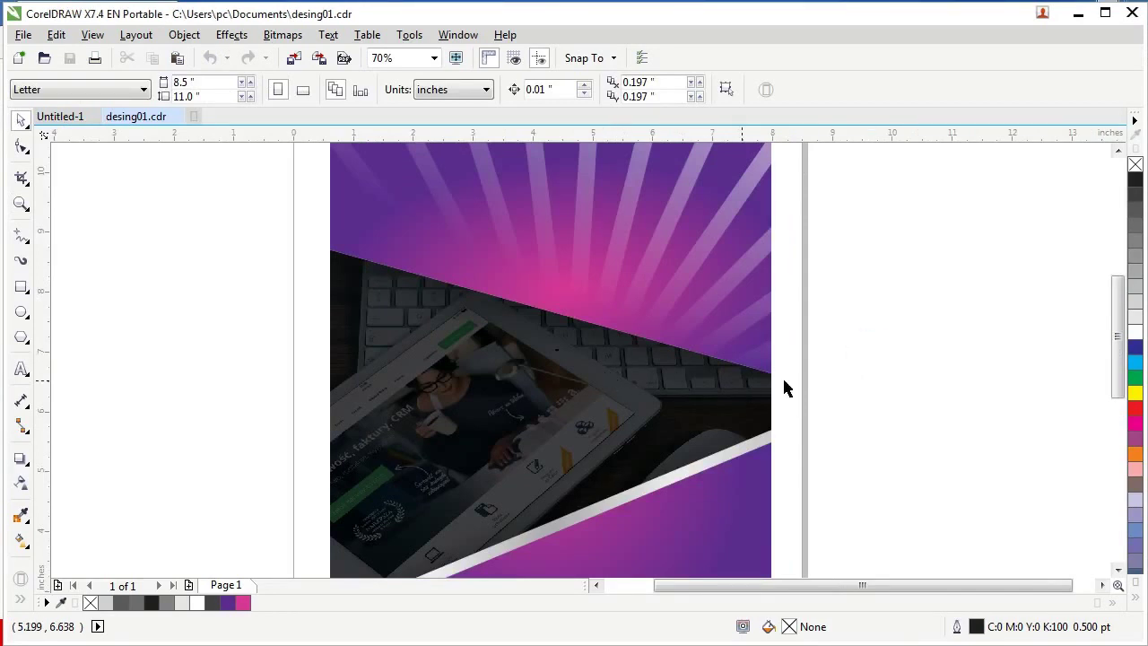
click(865, 304)
click(1118, 150)
click(888, 264)
click(598, 263)
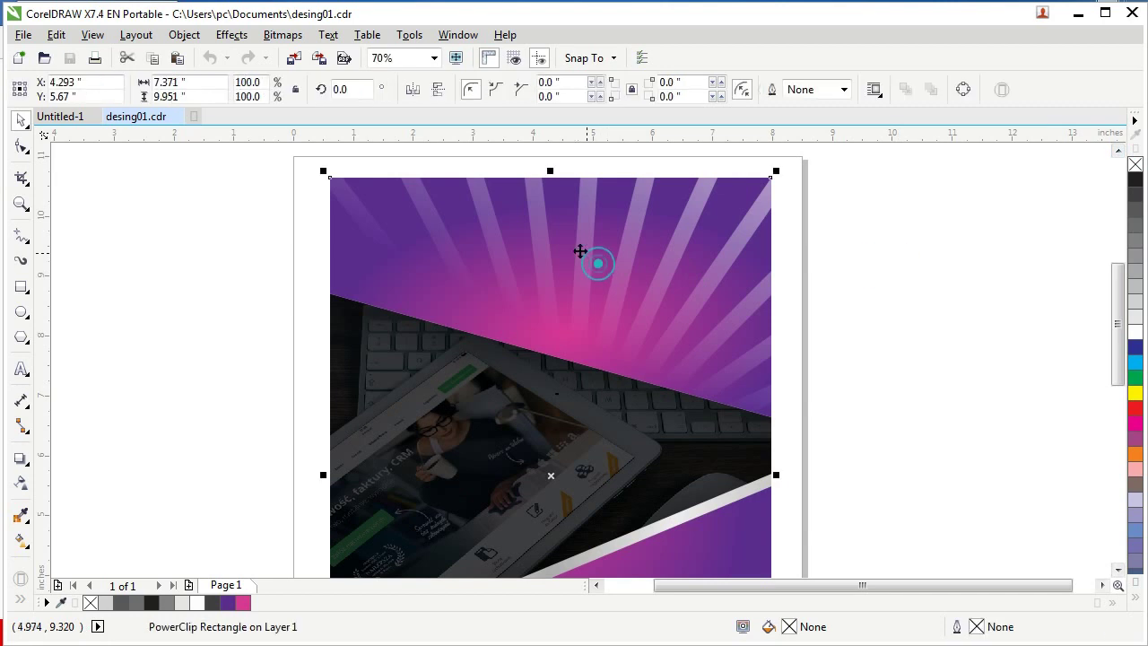
right_click(560, 238)
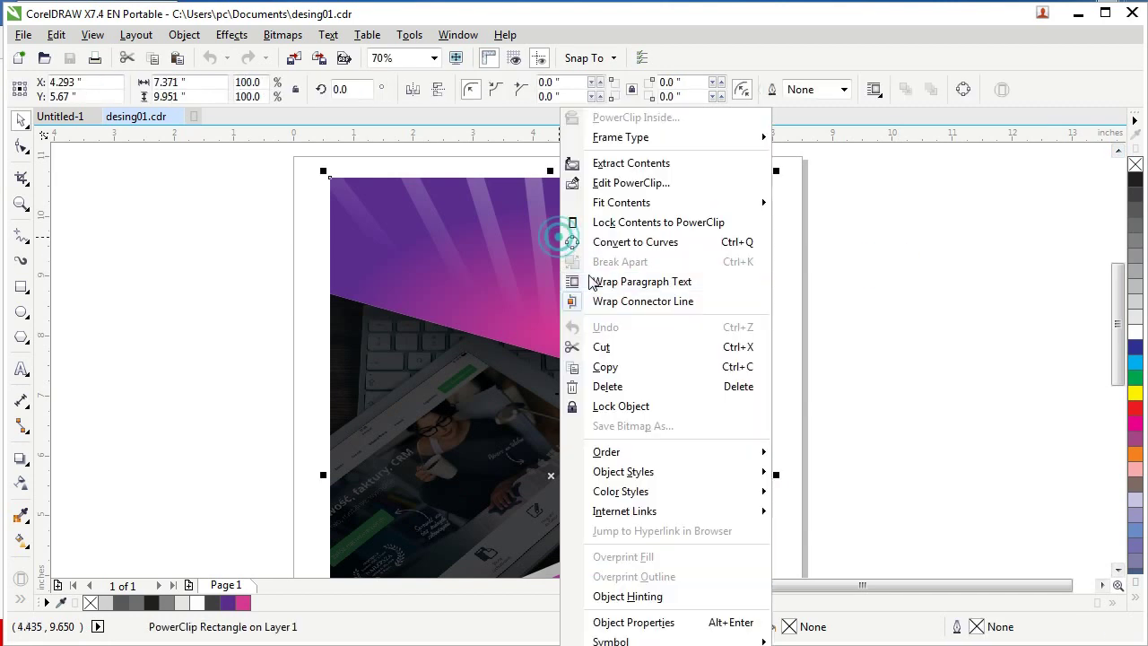
click(611, 184)
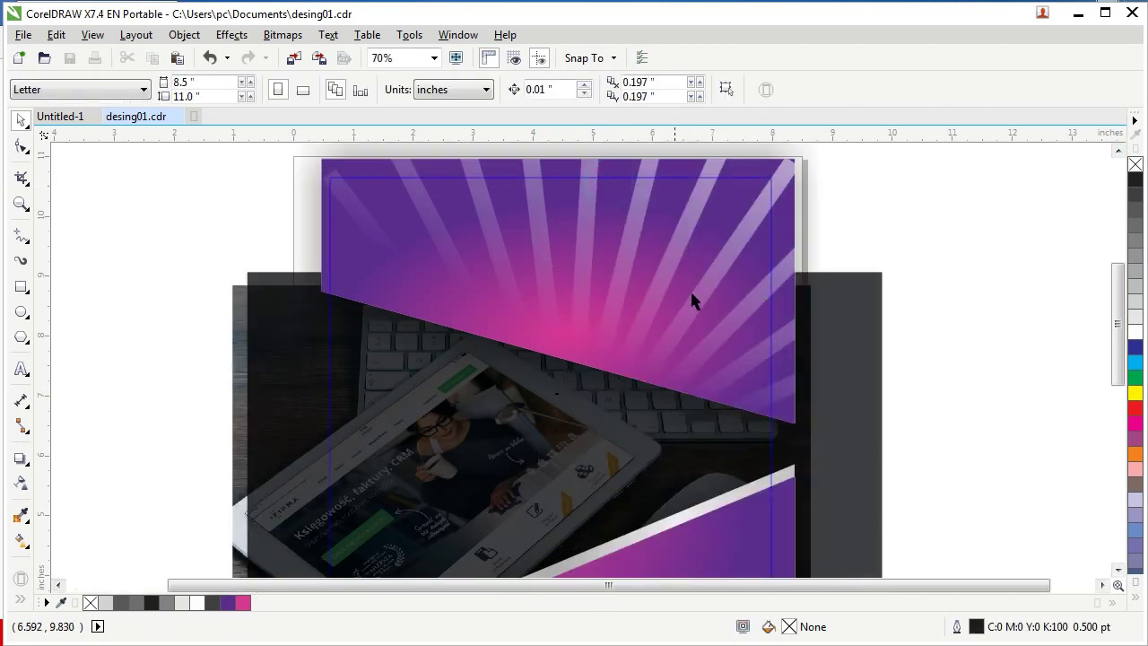
Step: Place the upper sunburst panel together with its silver strip and shadow in front of the darkened photo, using the In Front Of order command
click(968, 419)
scroll(377, 269, down, 2)
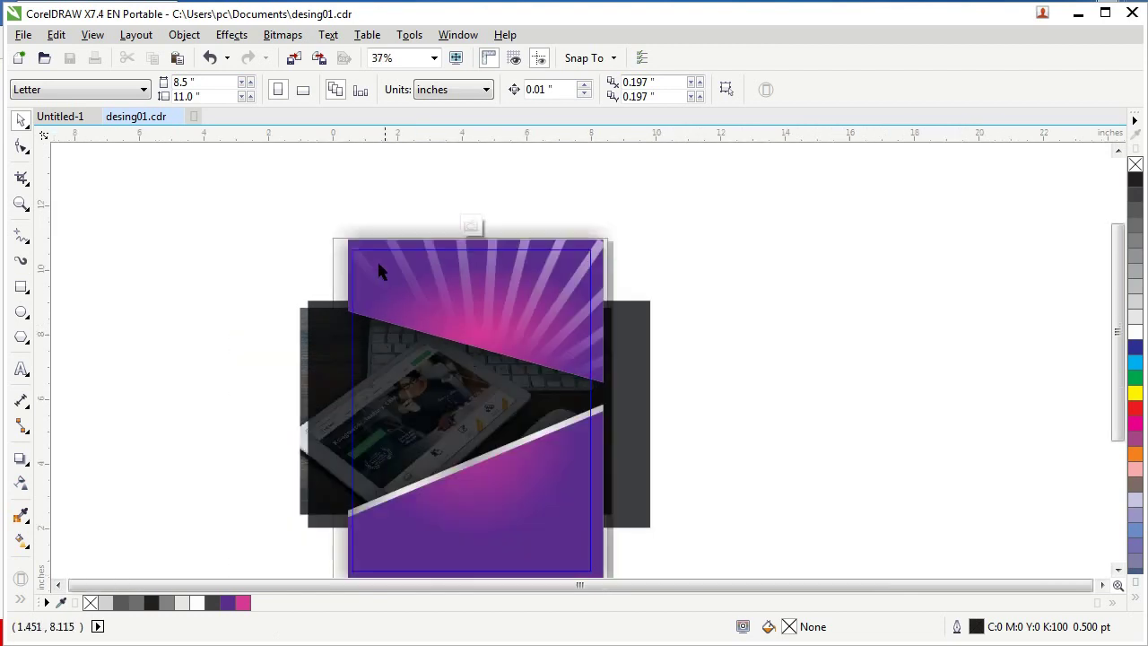
drag(301, 147, 708, 436)
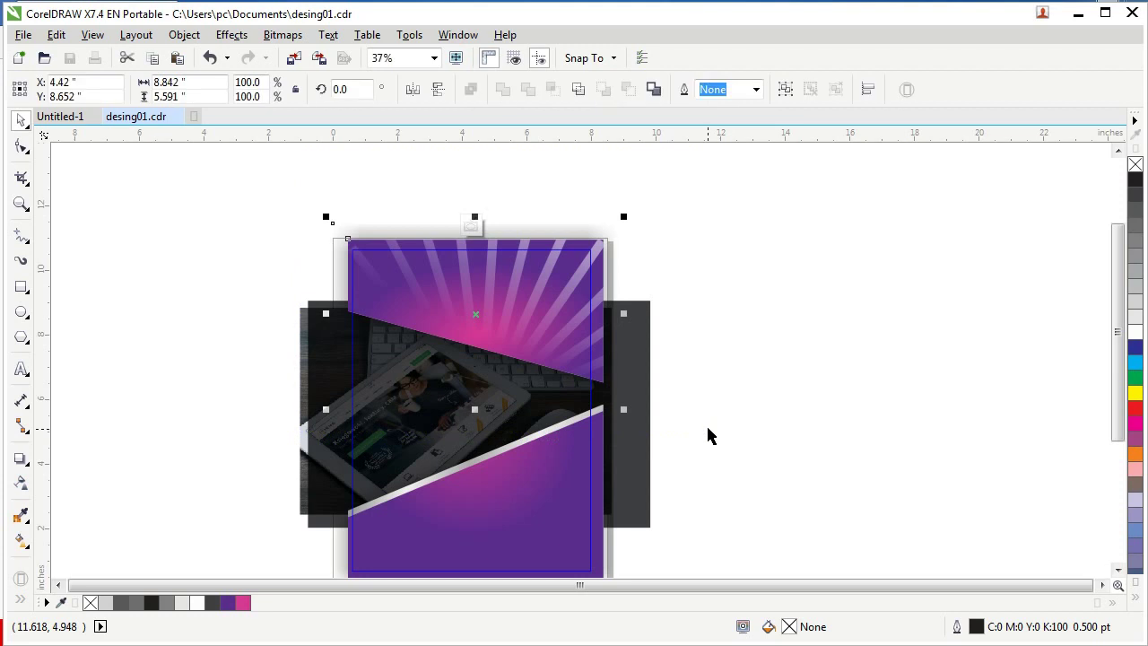
click(229, 38)
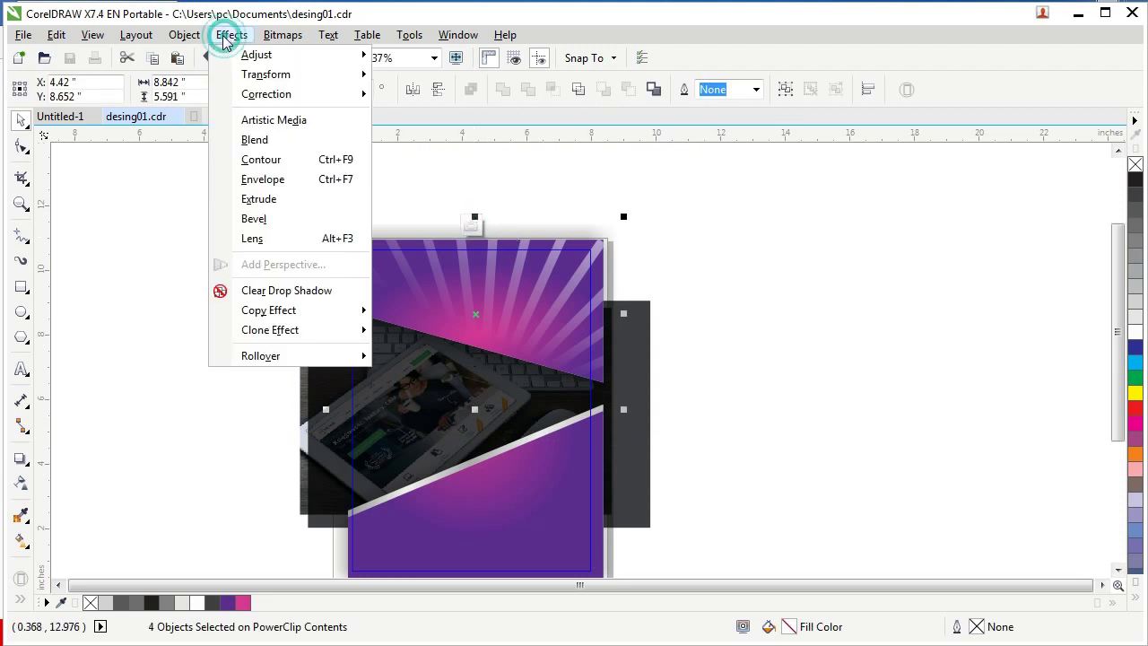
mouse_move(189, 40)
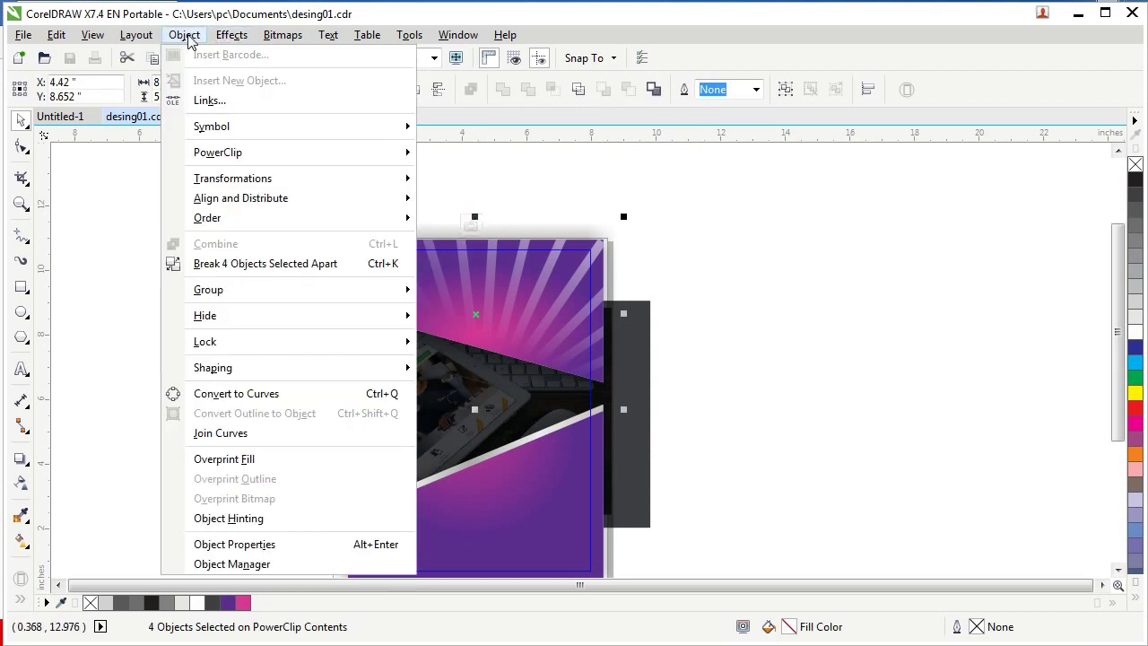
click(193, 220)
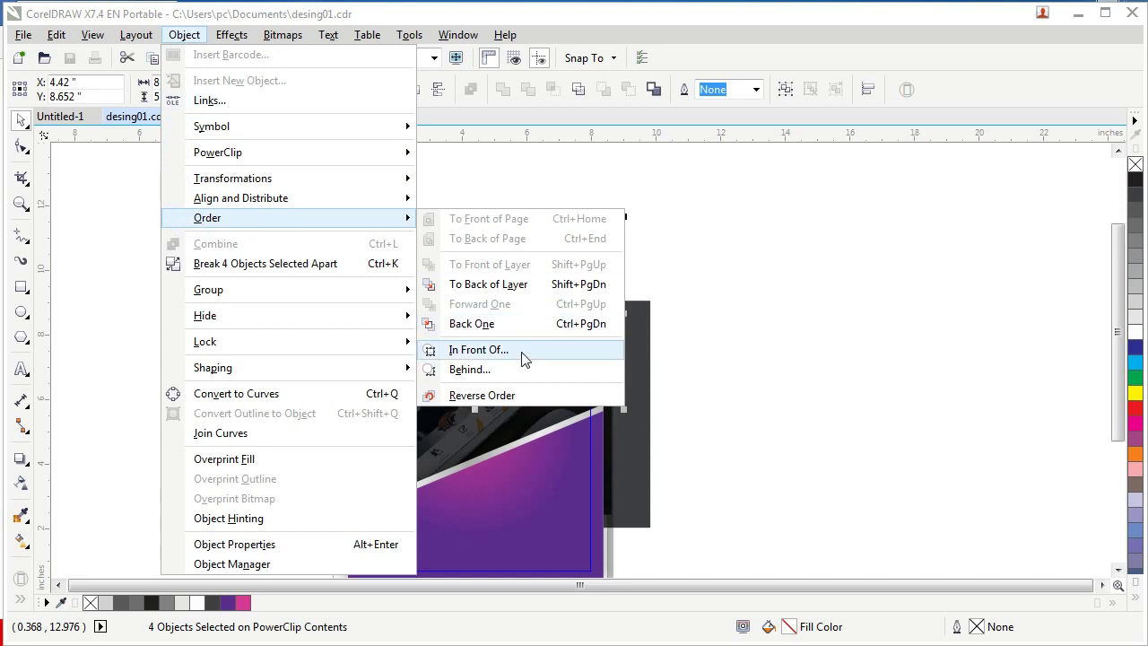
click(479, 350)
scroll(705, 394, up, 2)
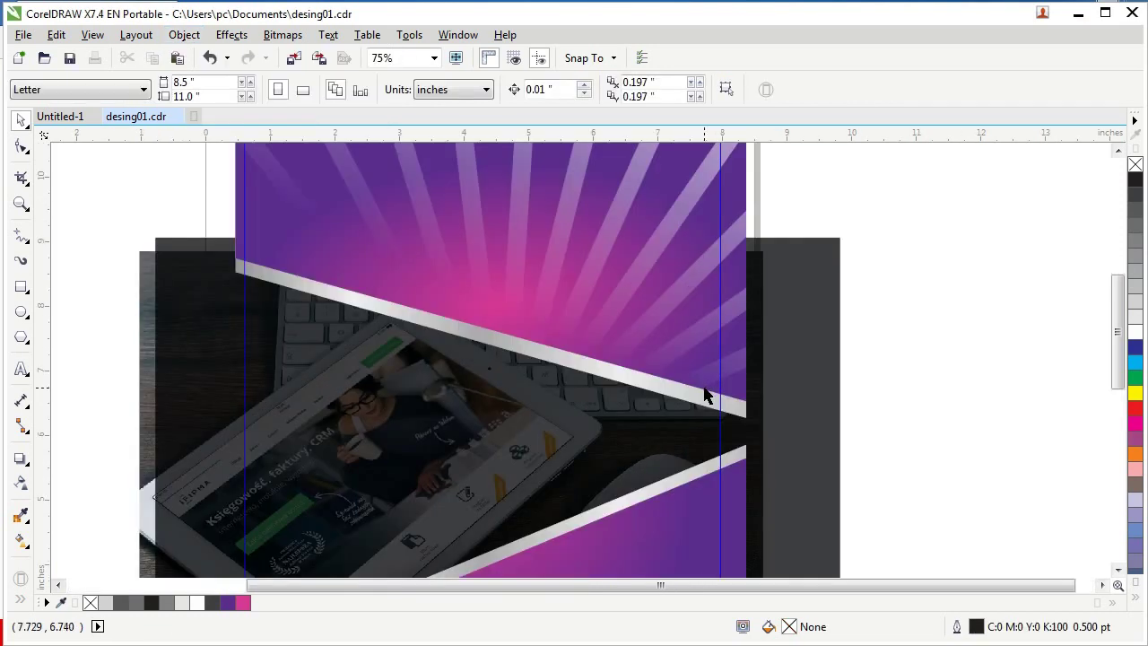
Step: Inspect the silver strip below the sunburst panel and finish editing the PowerClip so the artwork is cropped to the page frame
click(703, 392)
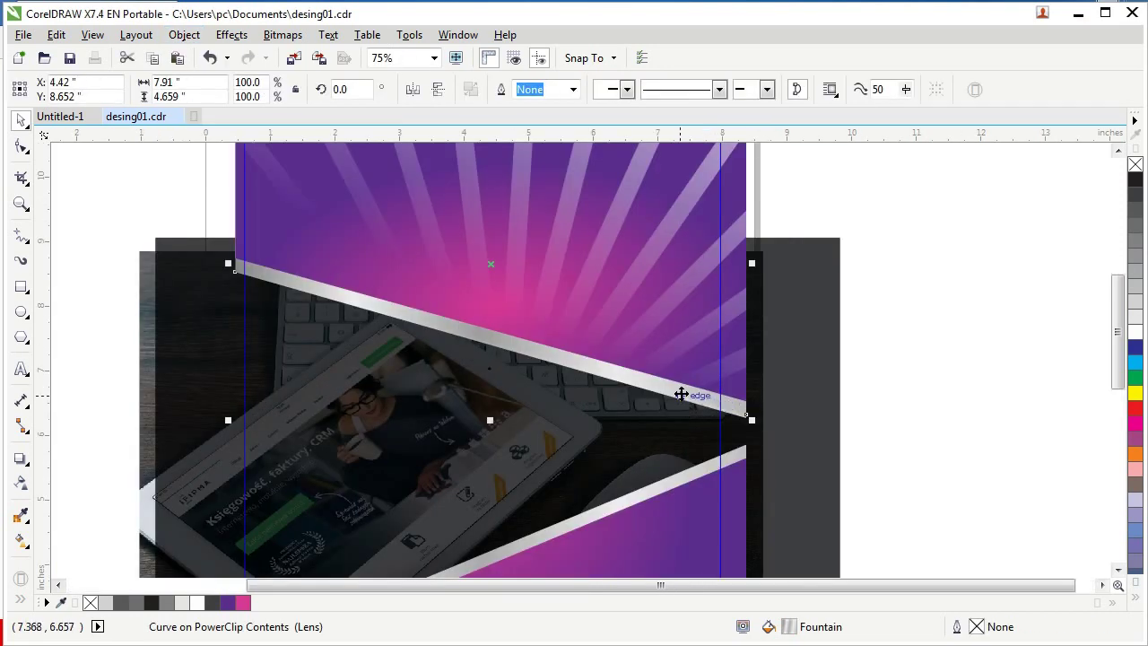
key(Escape)
scroll(594, 271, down, 2)
scroll(589, 312, up, 2)
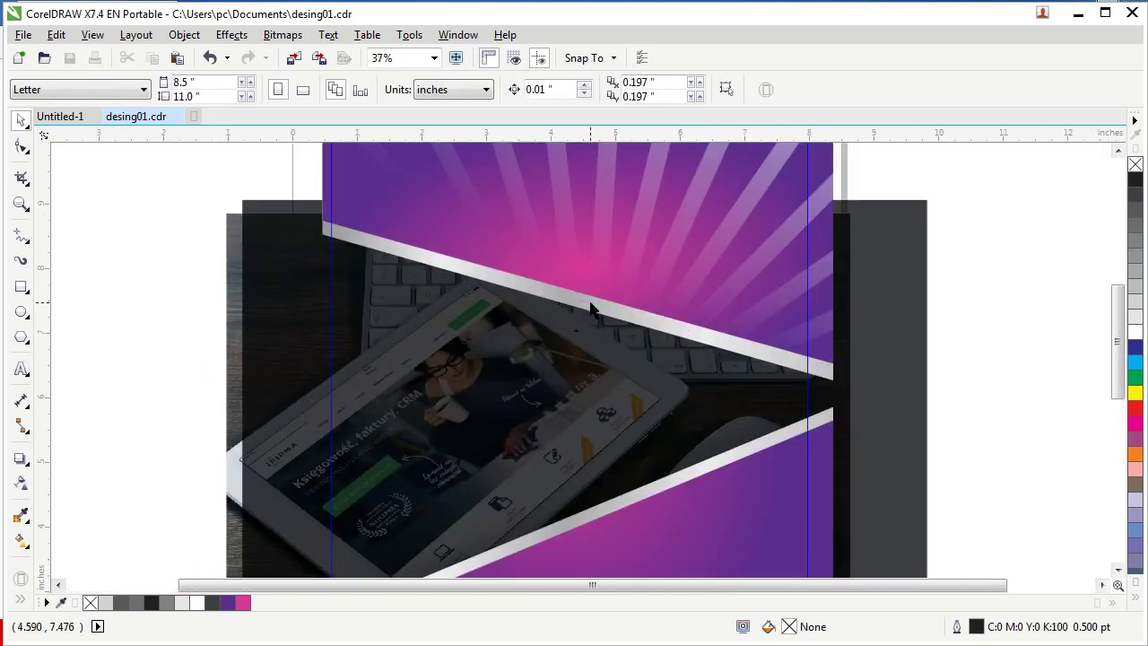
scroll(529, 251, down, 2)
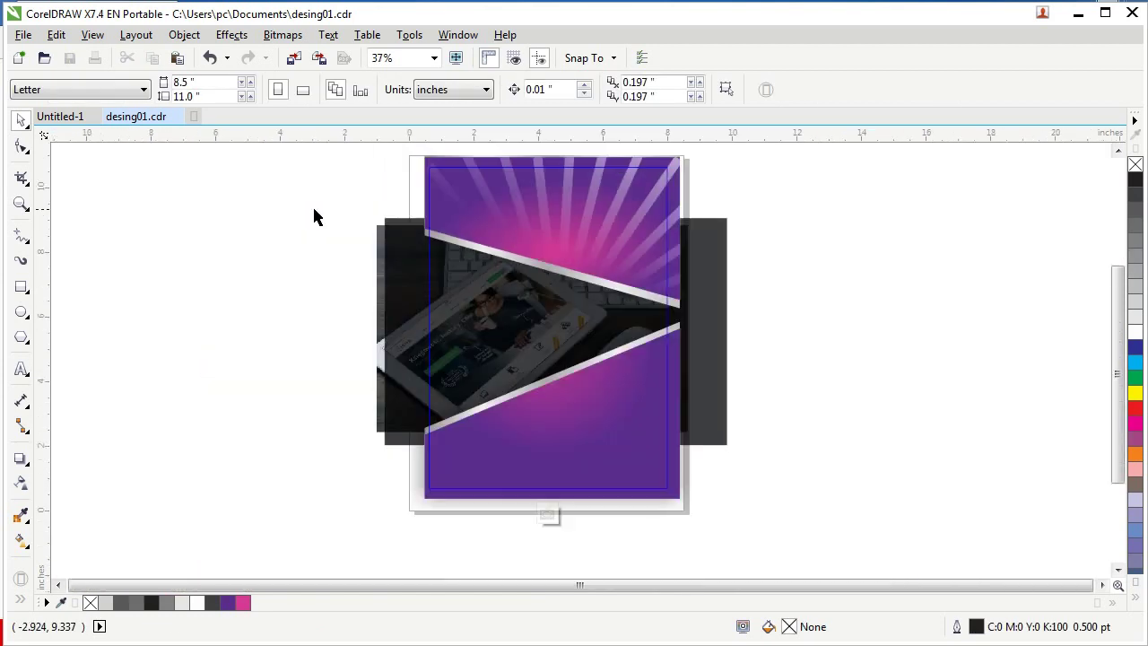
click(547, 515)
click(814, 351)
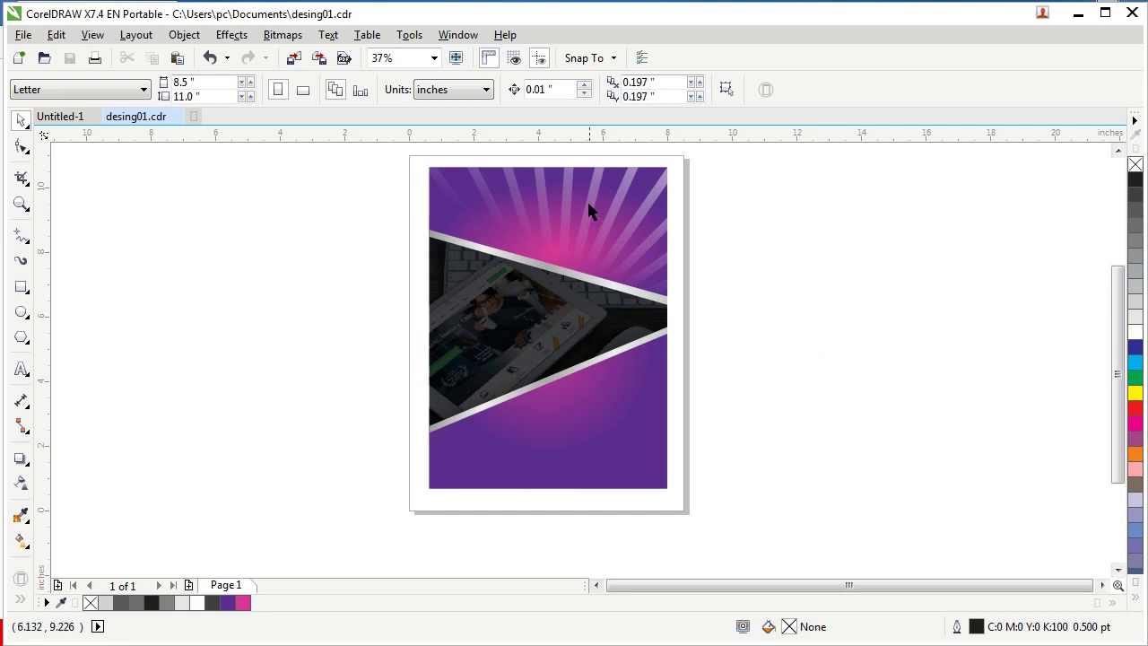